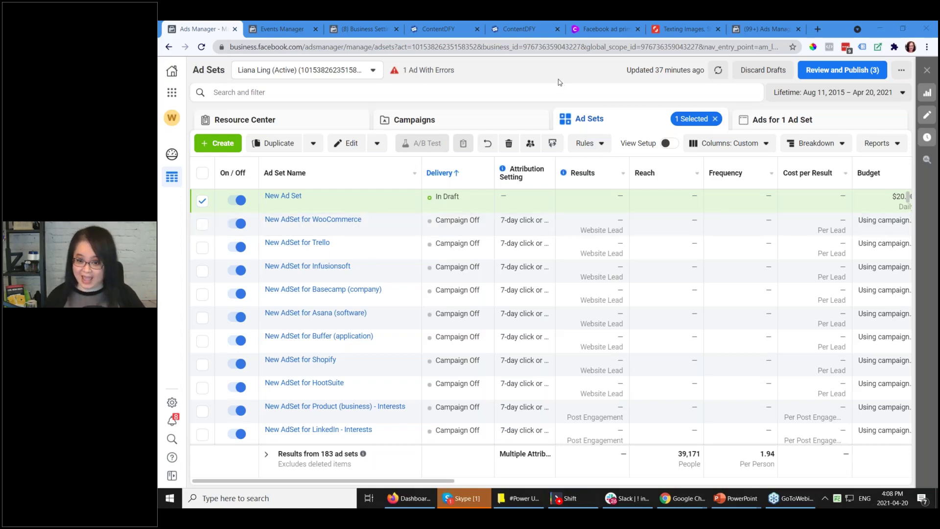
Add the domain restartsmallbusiness.com to the WSI business's domains in Business Settings
mouse_move(322, 299)
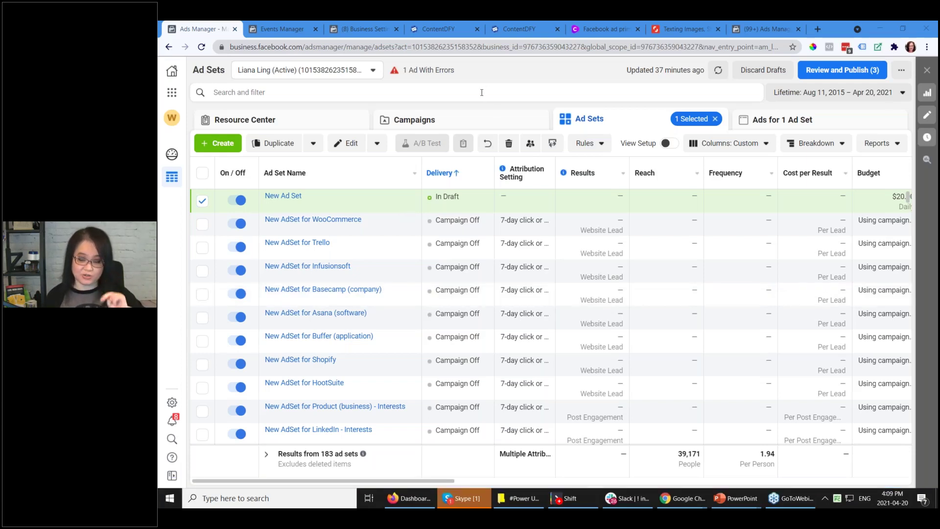
left_click(357, 30)
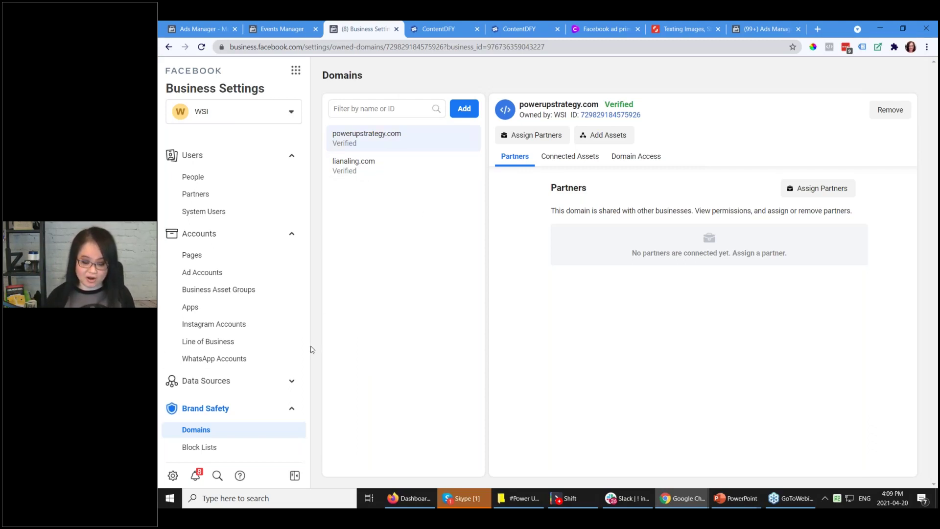
scroll(226, 348, "down", 3)
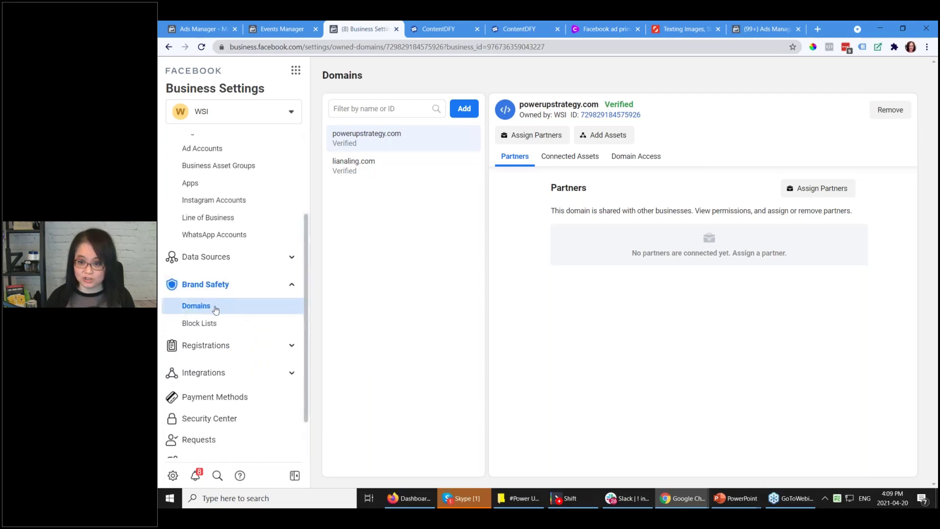
left_click(470, 112)
left_click(519, 210)
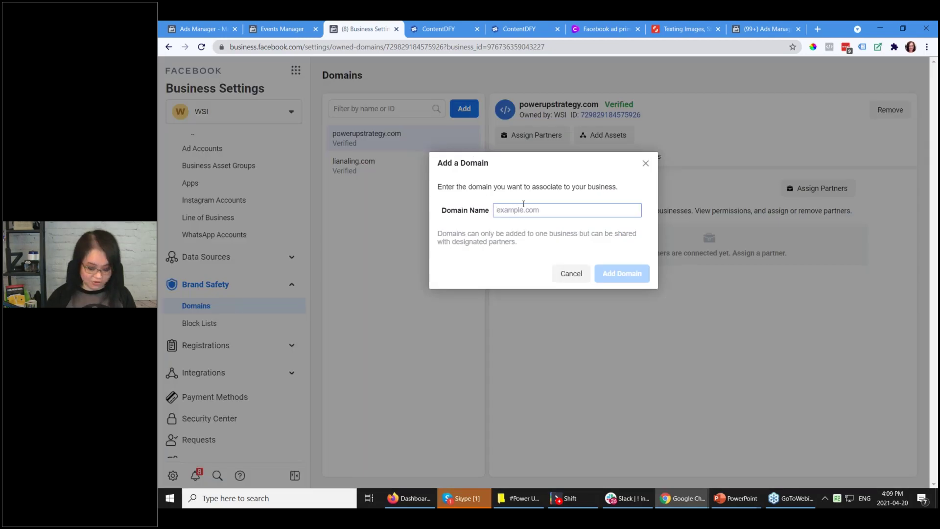
type("restar")
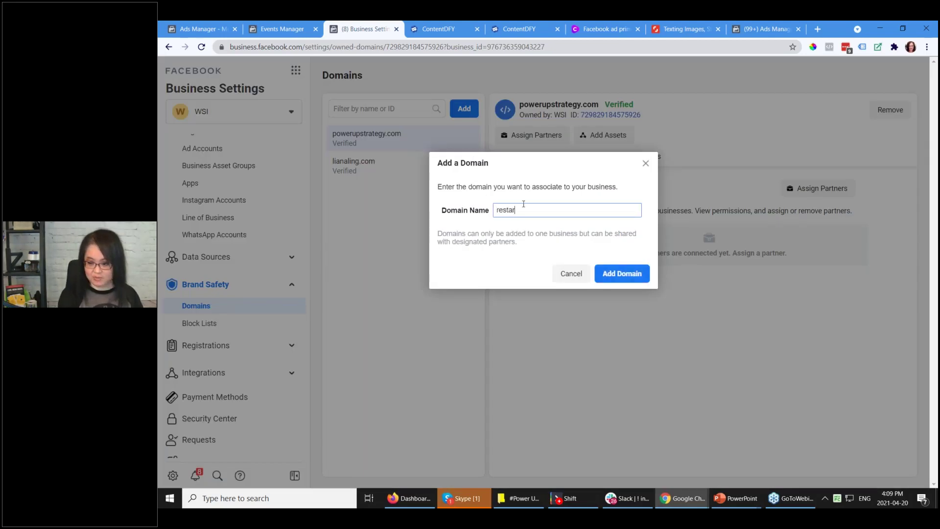
type("tsmallbusiness.com")
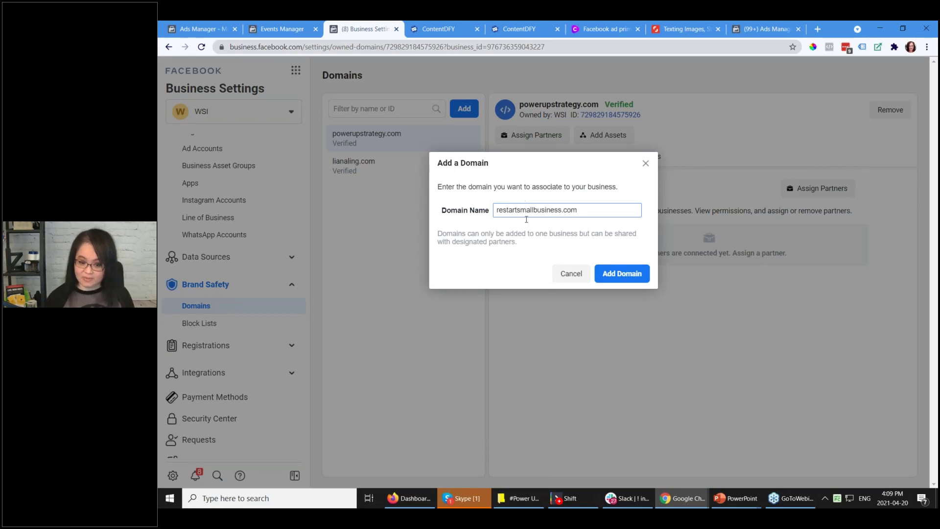
left_click(622, 273)
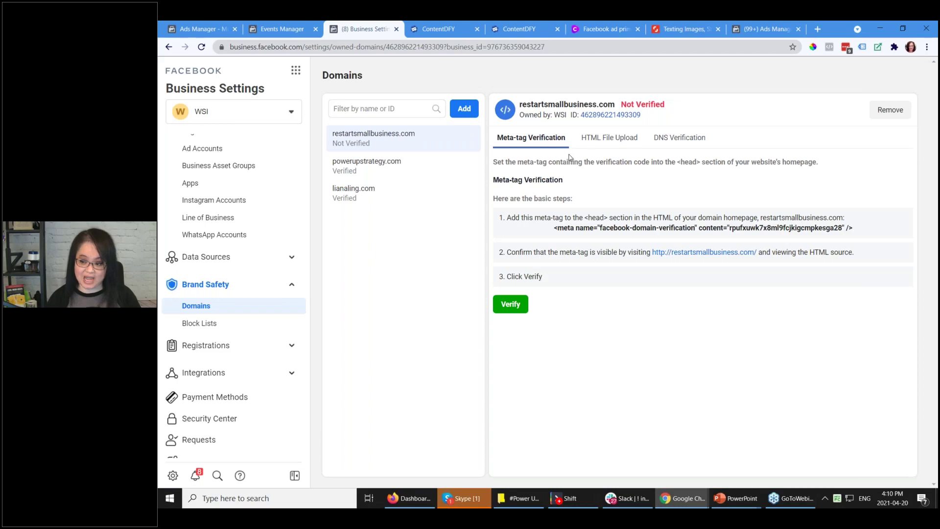
Review the HTML file upload and DNS verification instructions for restartsmallbusiness.com
left_click(622, 147)
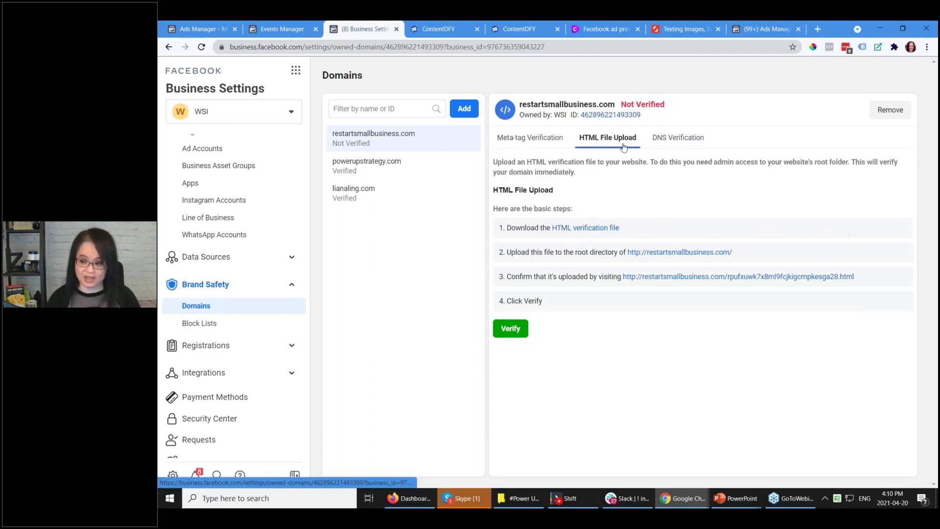
left_click(685, 148)
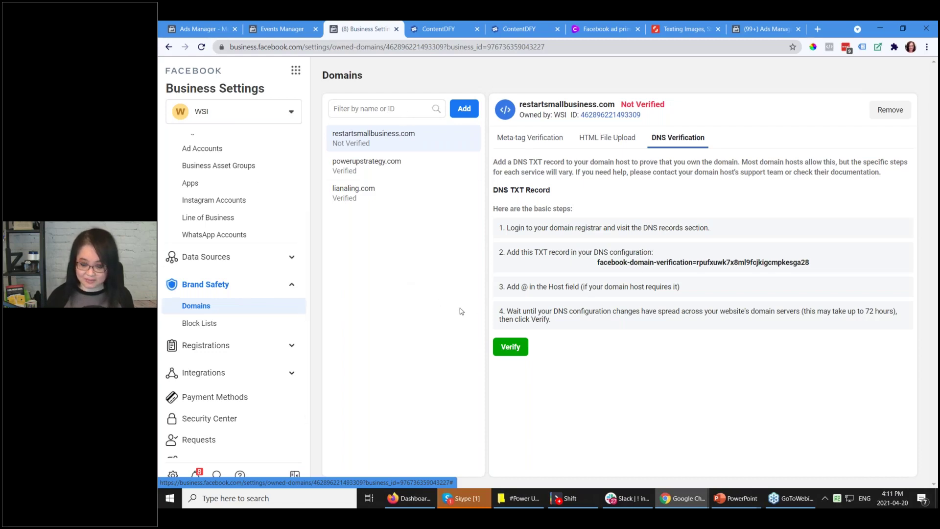
Switch to Events Manager and go back from the web event configurations to the data sources overview
left_click(297, 70)
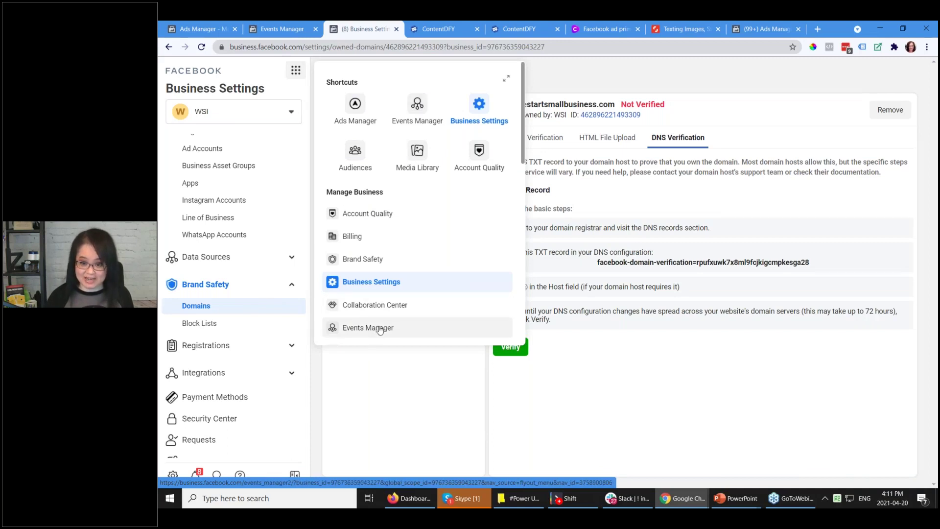
left_click(273, 34)
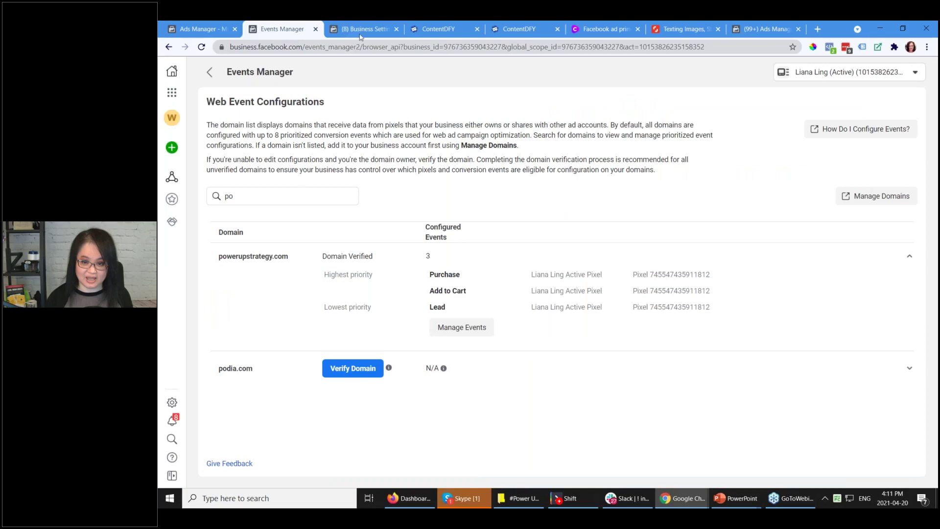
left_click(360, 33)
left_click(294, 29)
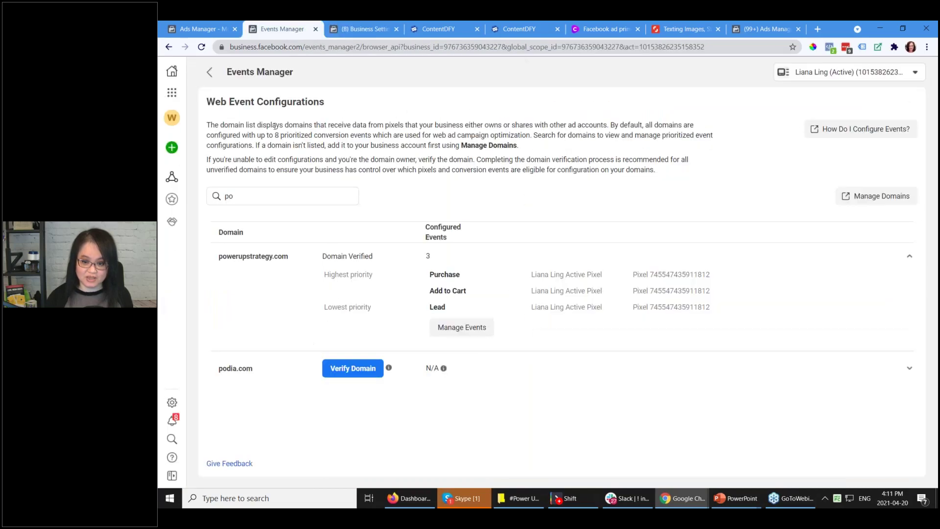
left_click(209, 74)
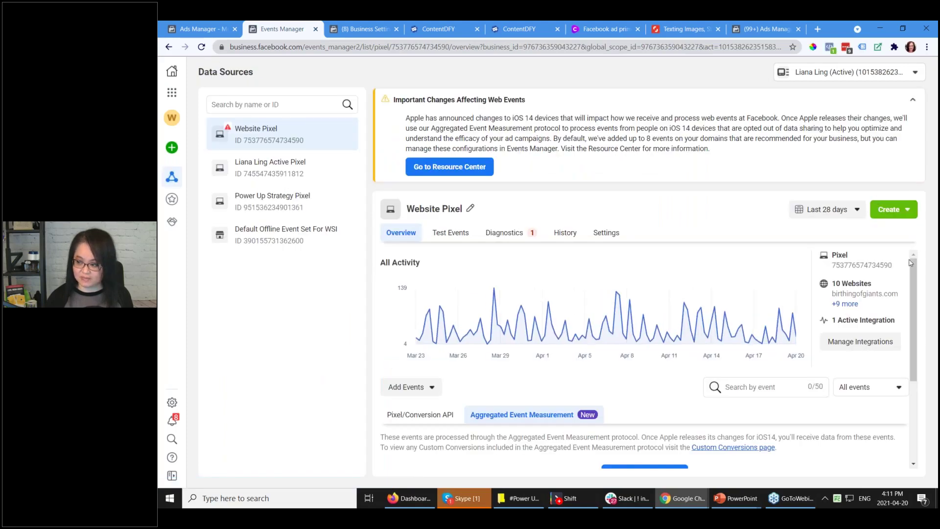
mouse_move(914, 275)
left_mouse_down()
mouse_move(918, 327)
mouse_move(930, 279)
left_mouse_up()
scroll(930, 279, "down", 3)
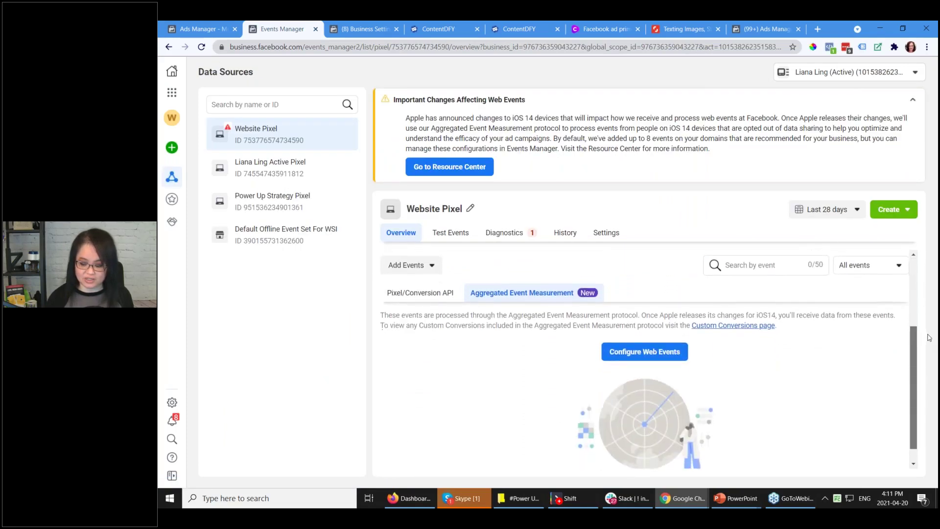
left_click(426, 284)
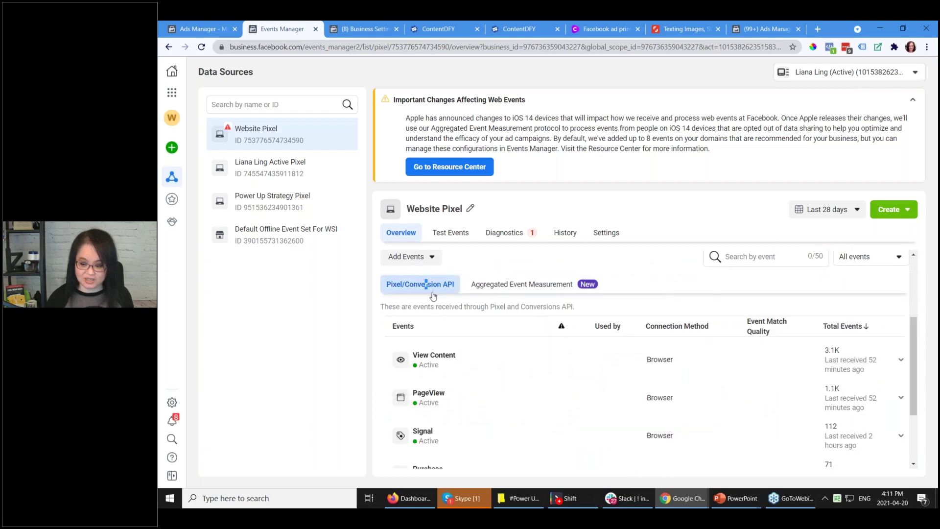
left_click(512, 289)
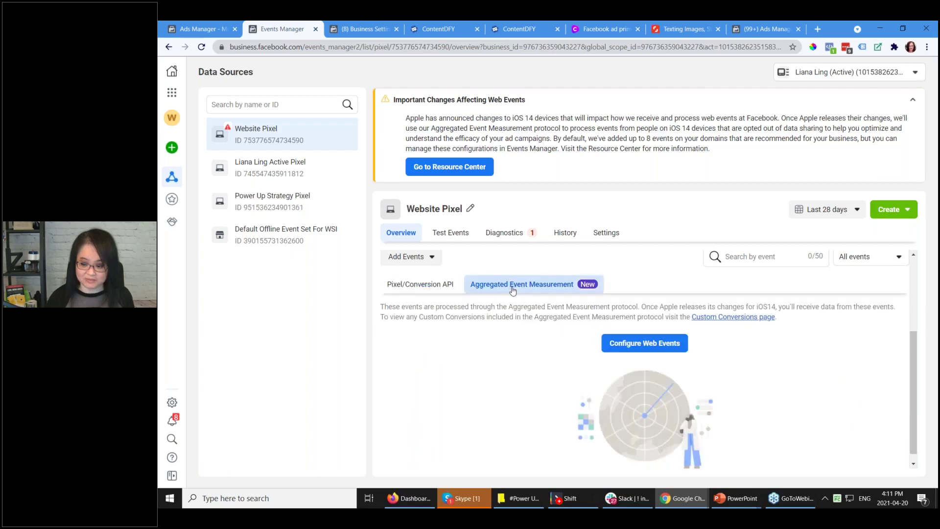
left_click(650, 348)
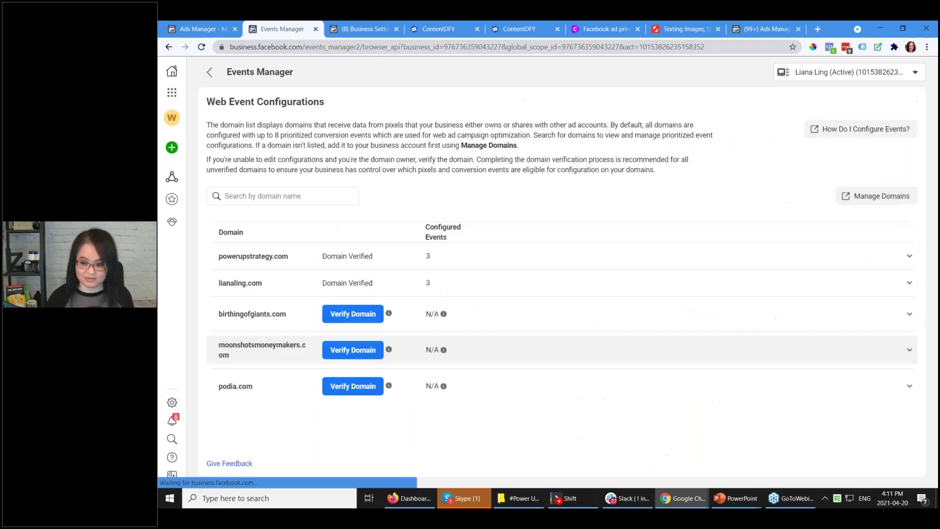
Expand the configured events of powerupstrategy.com and open them for editing
left_click(304, 195)
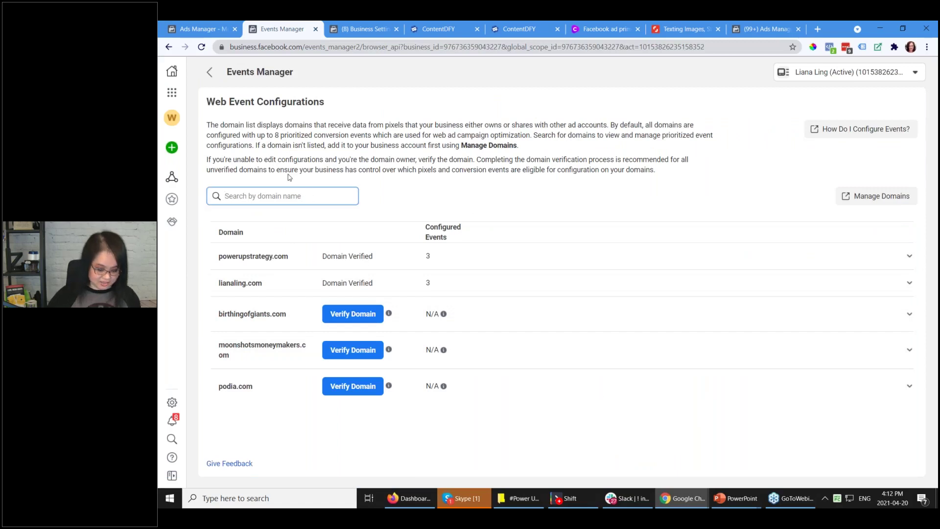
type("d")
key("BackSpace")
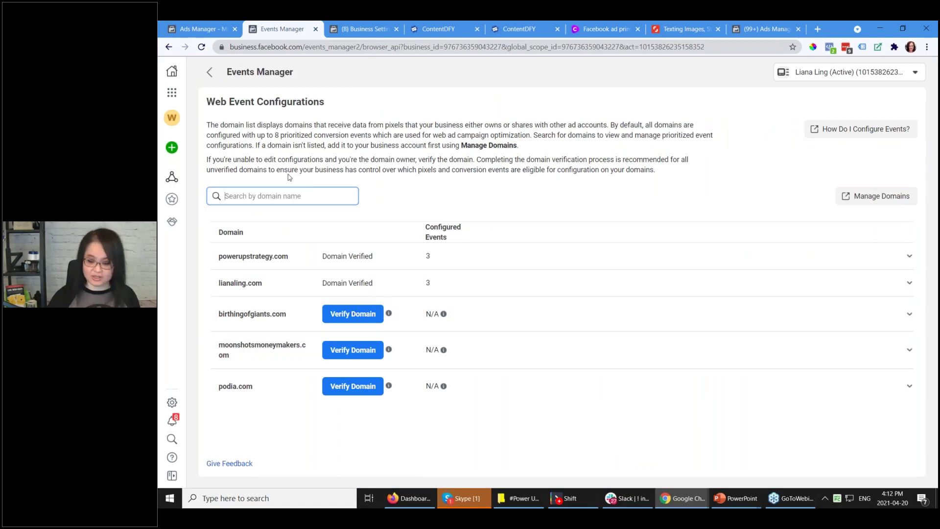
left_click(447, 263)
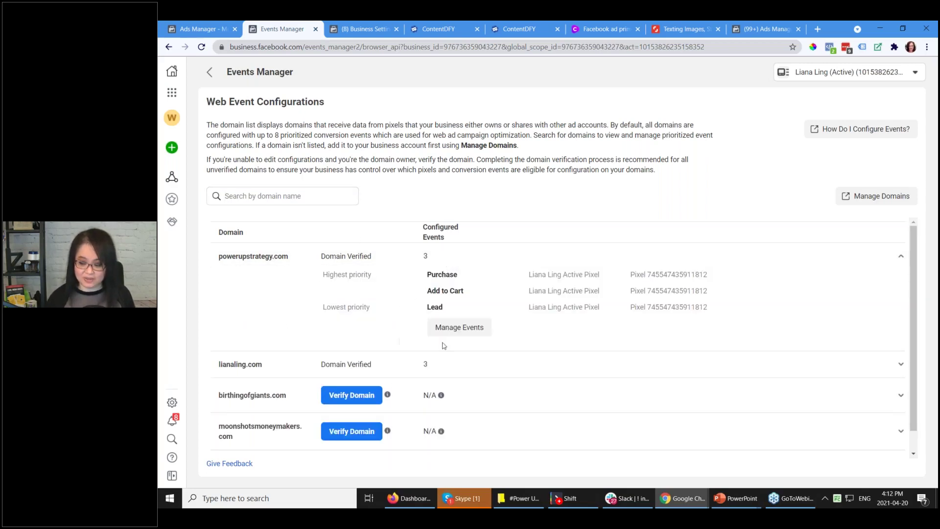
left_click(462, 328)
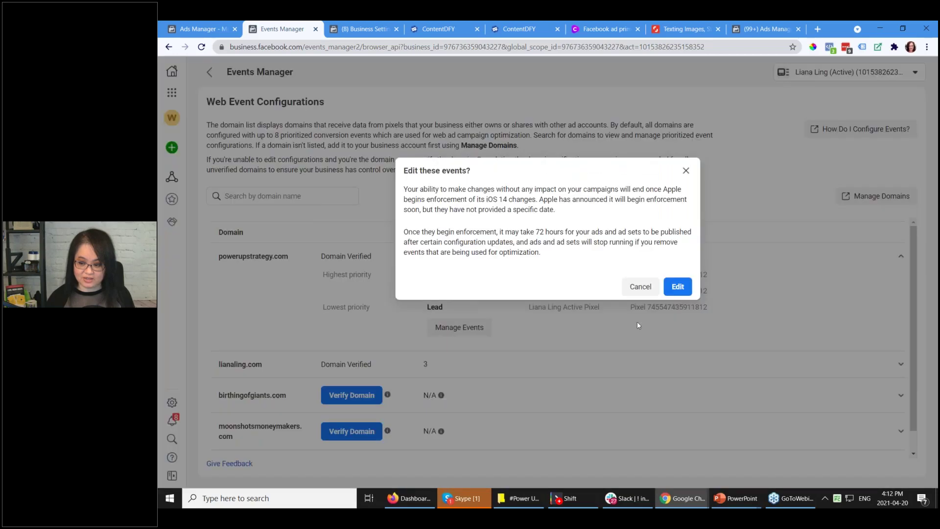
left_click(678, 288)
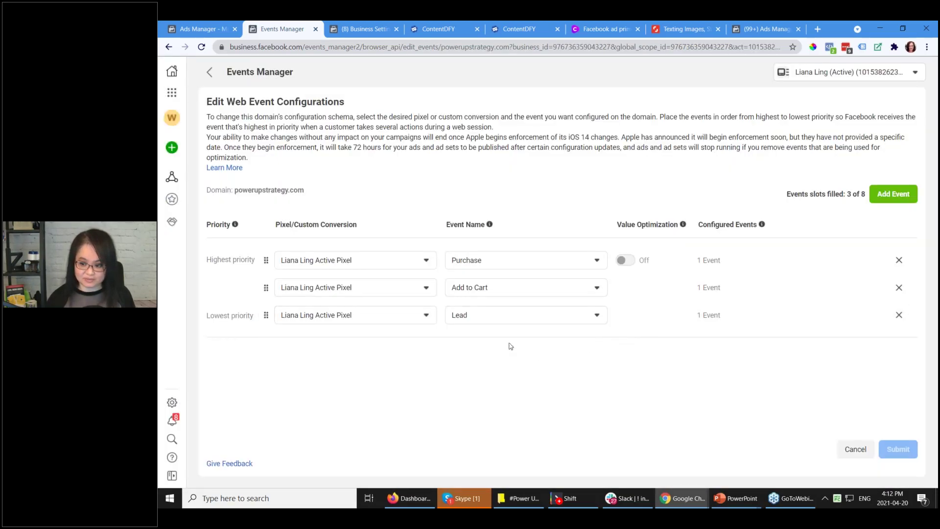
Add an empty lowest-priority event row to powerupstrategy.com's configuration and check its pixel or custom conversion choices
left_click(899, 194)
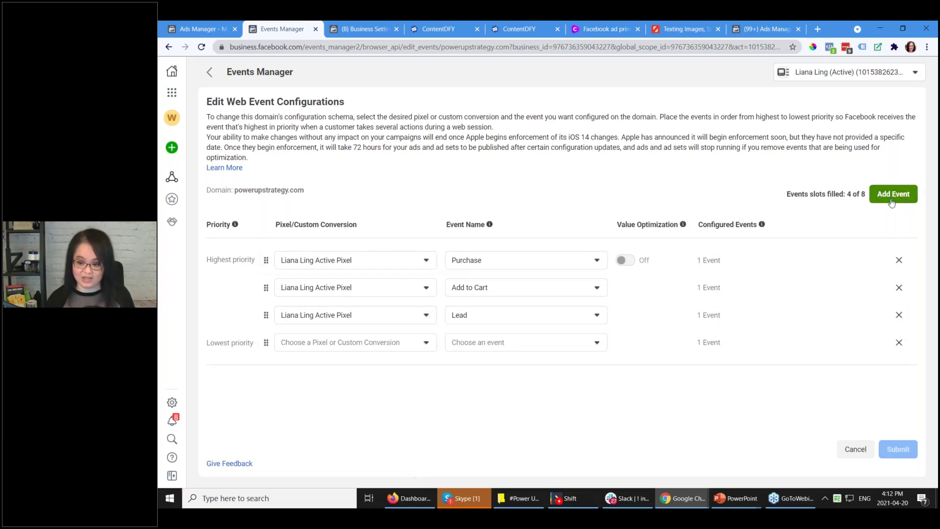
left_click(346, 343)
left_click(343, 344)
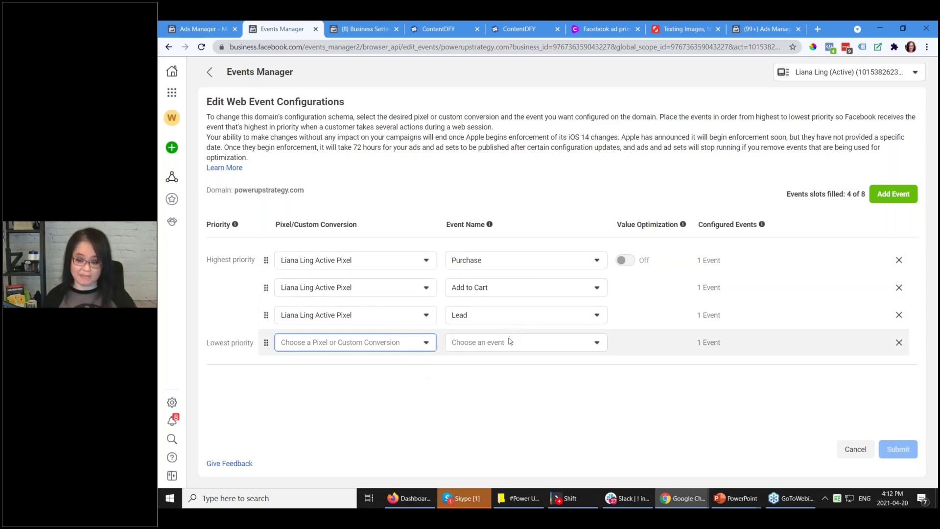
left_click(476, 456)
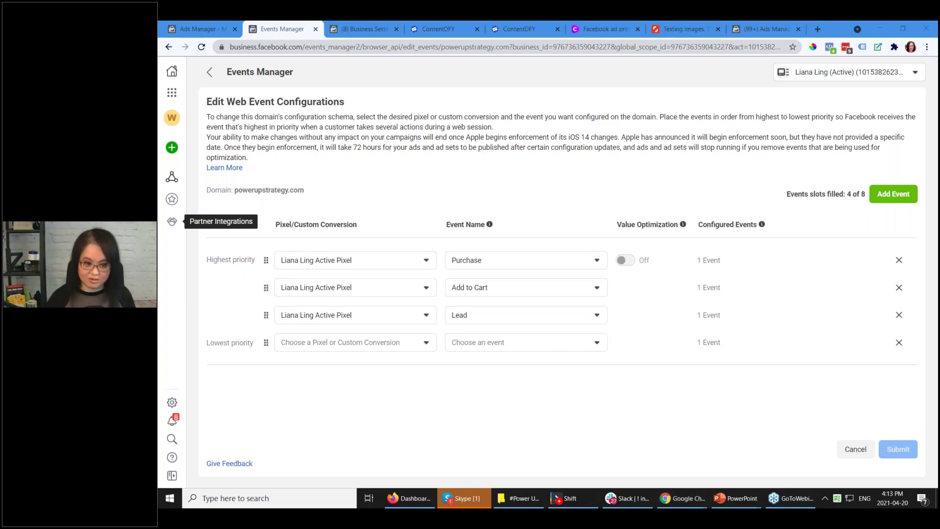
Switch to the presentation's Foundation Checklist slide and view the ContentDFY restaurant text-marketing landing page
key("alt+Tab")
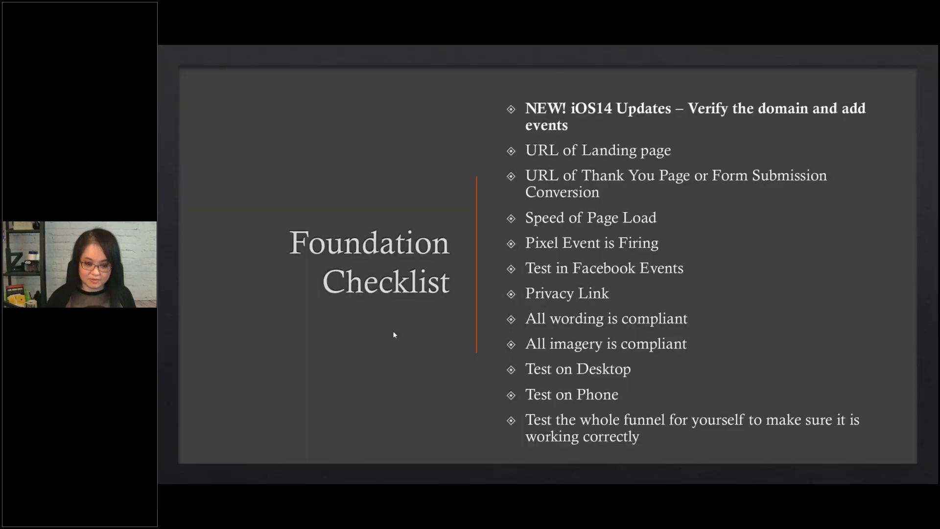
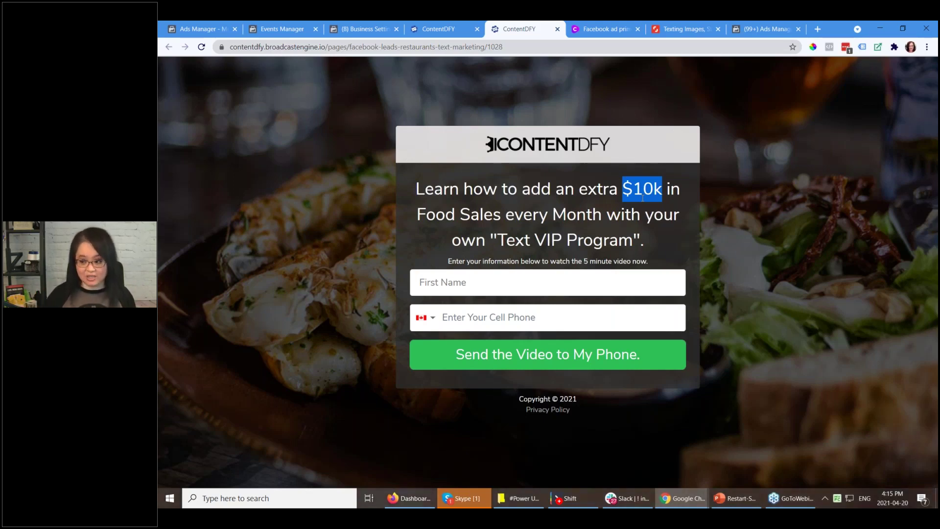
left_click(464, 191)
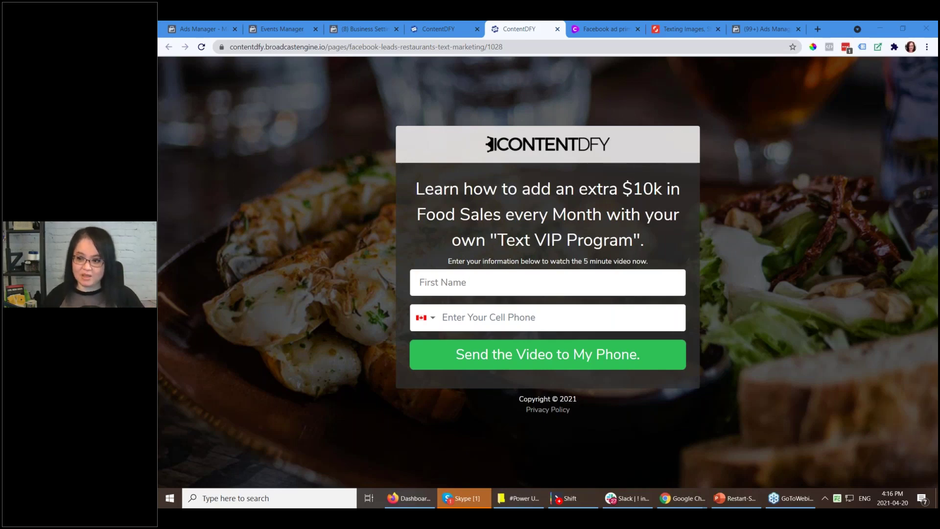
double_click(827, 25)
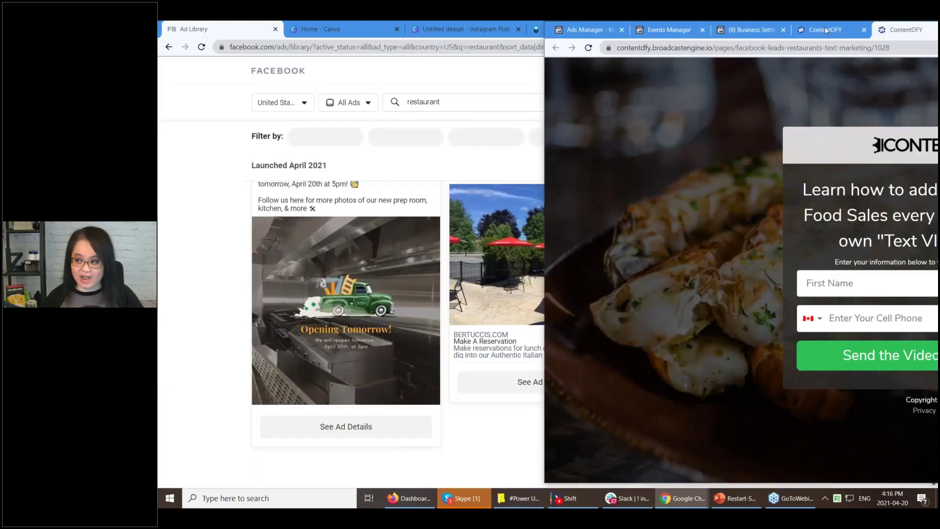
double_click(825, 26)
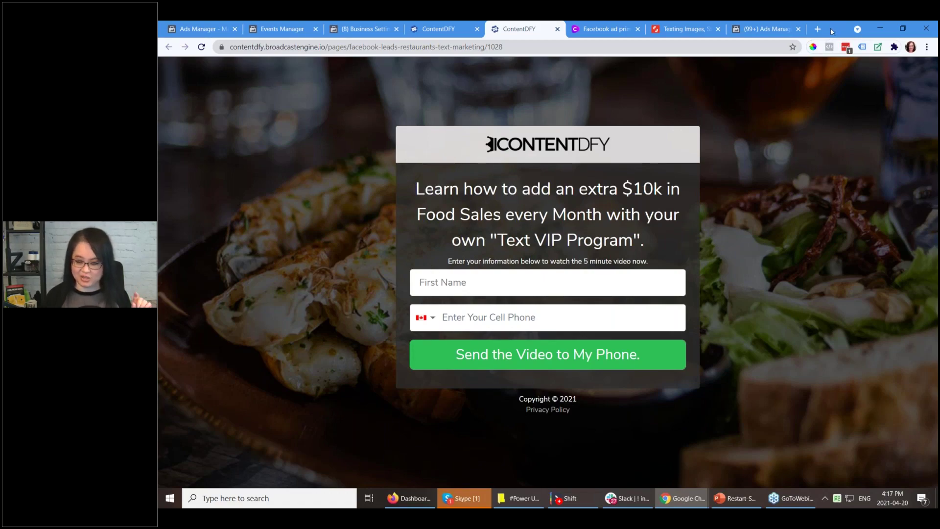
left_click_drag(832, 25, 548, 63)
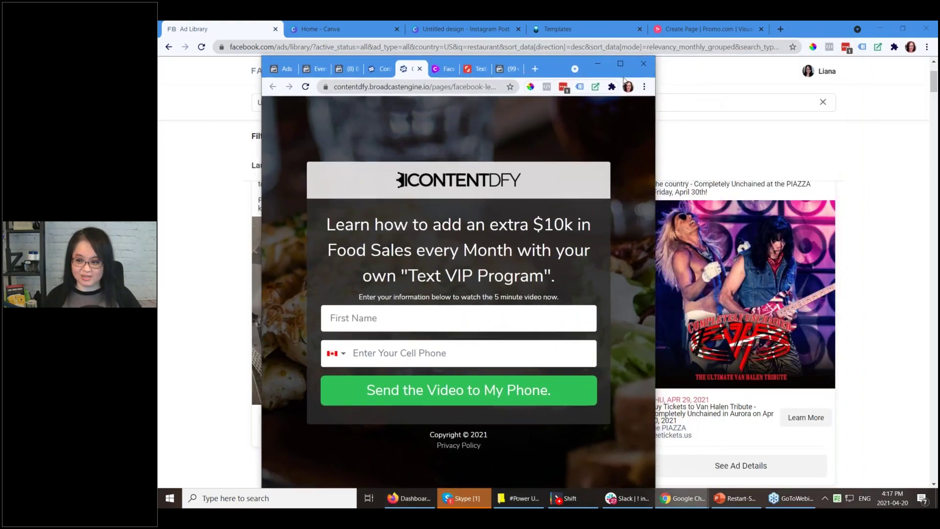
left_click(621, 64)
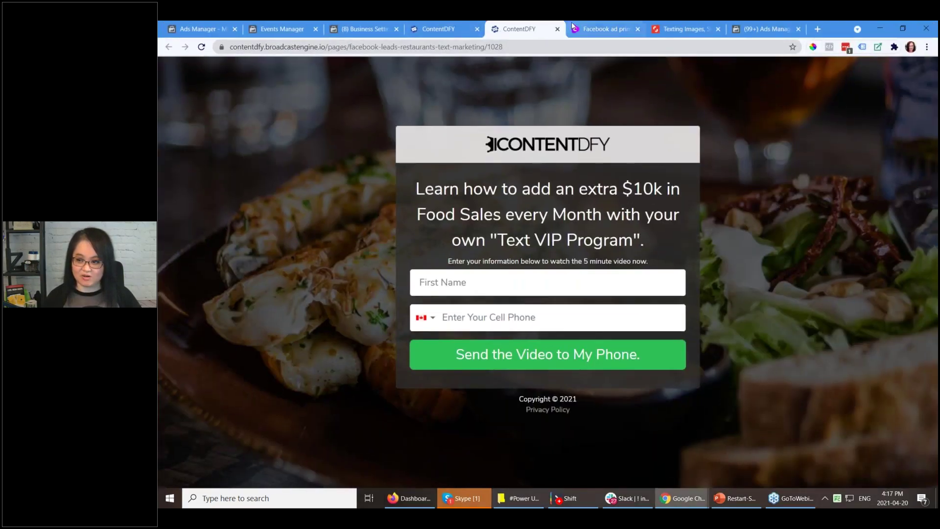
Switch to the Facebook ad primary text template in Conversion.ai and view its project list
left_click(588, 32)
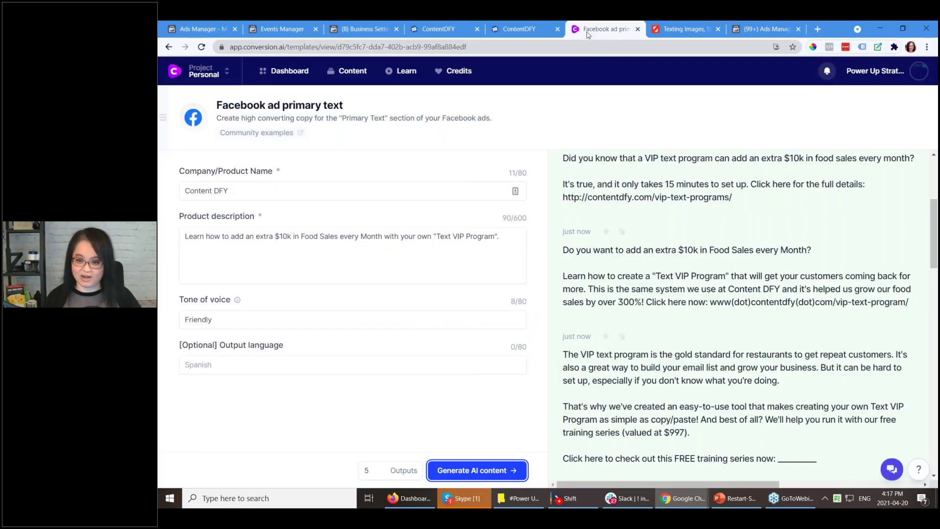
left_click(178, 75)
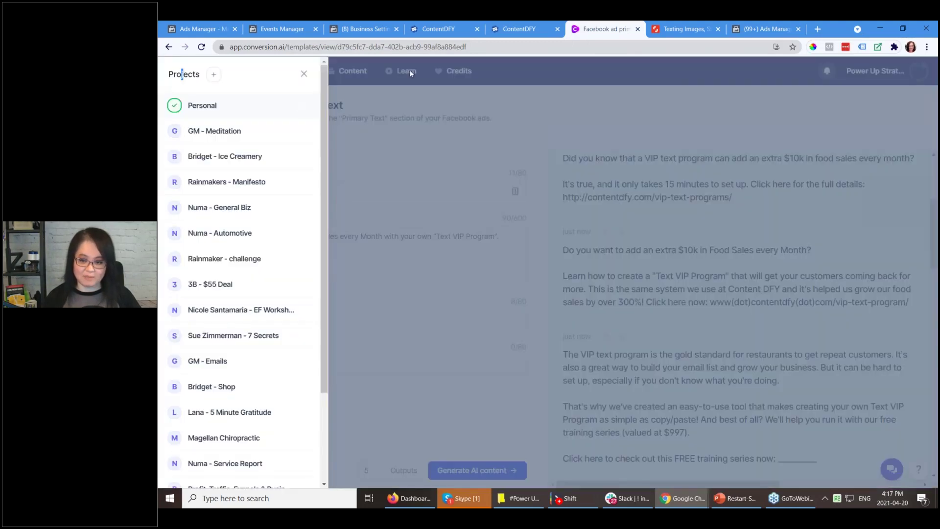
left_click(300, 75)
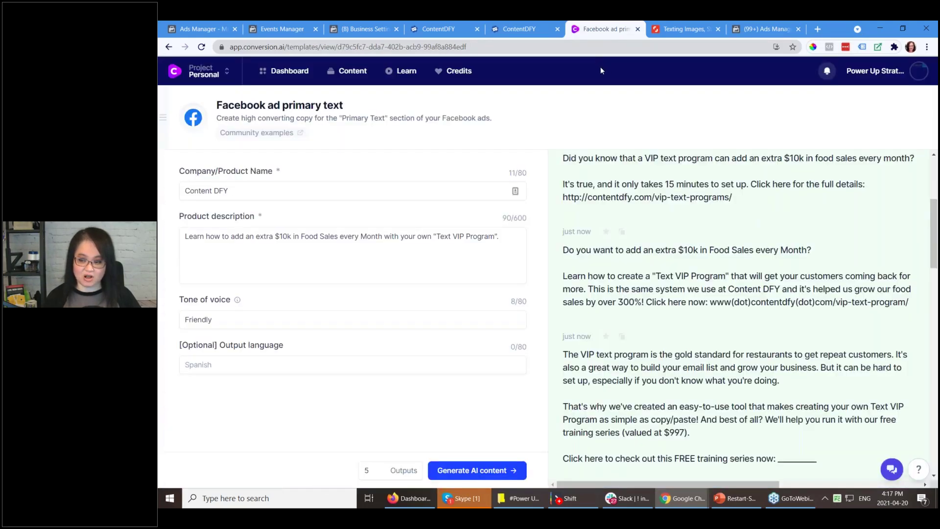
Open conversion.ai in a new browser tab, and view the Headlime Facebook Primary Text page in Firefox
left_click(818, 29)
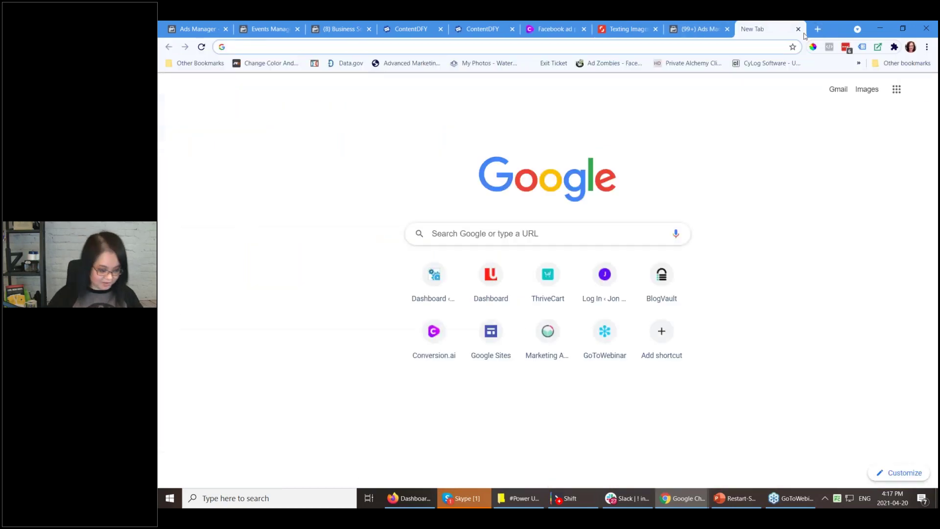
type("conversion.ai")
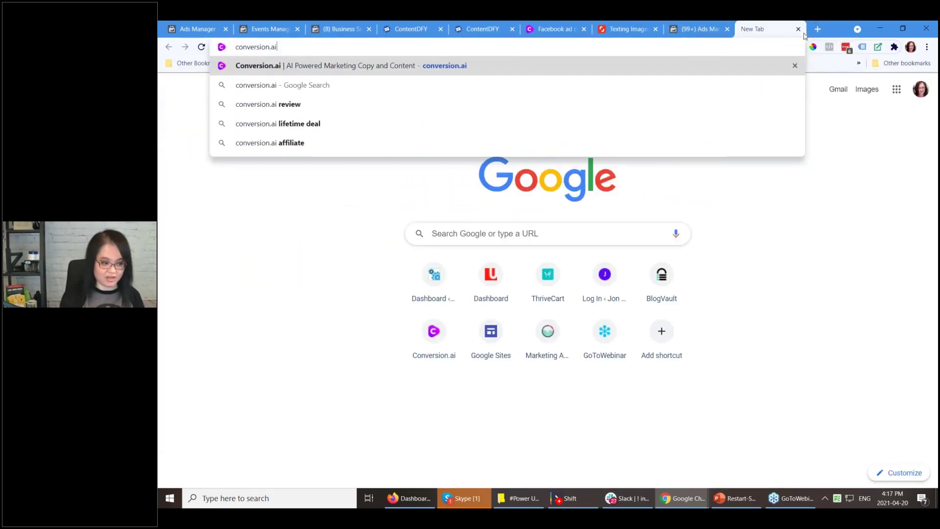
key("Return")
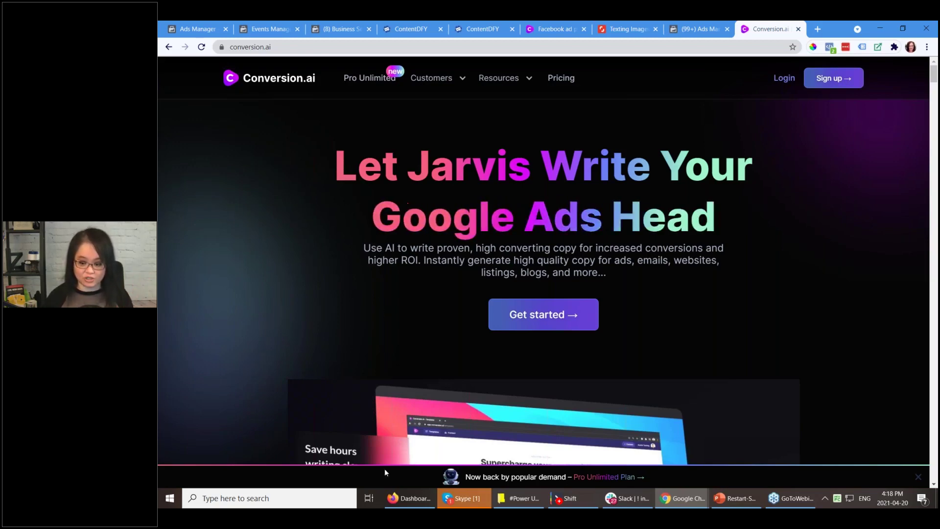
left_click(401, 505)
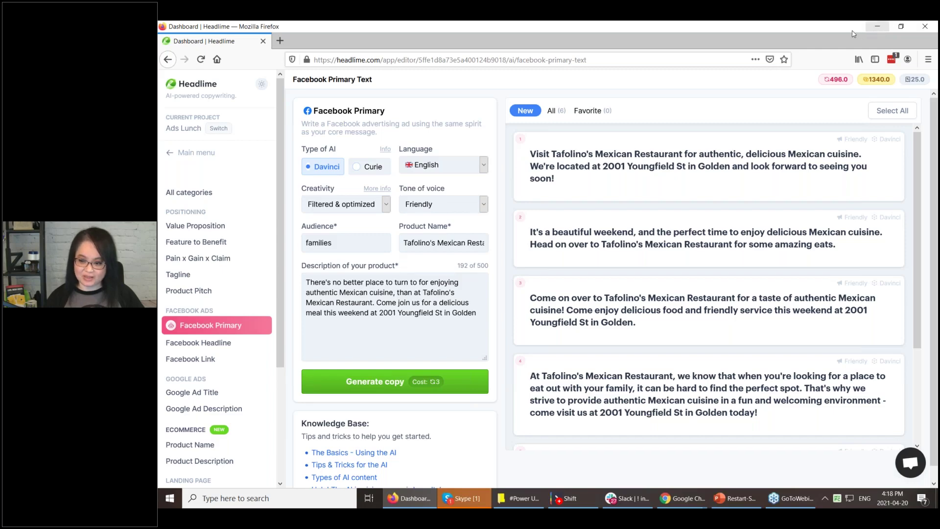
left_click(877, 29)
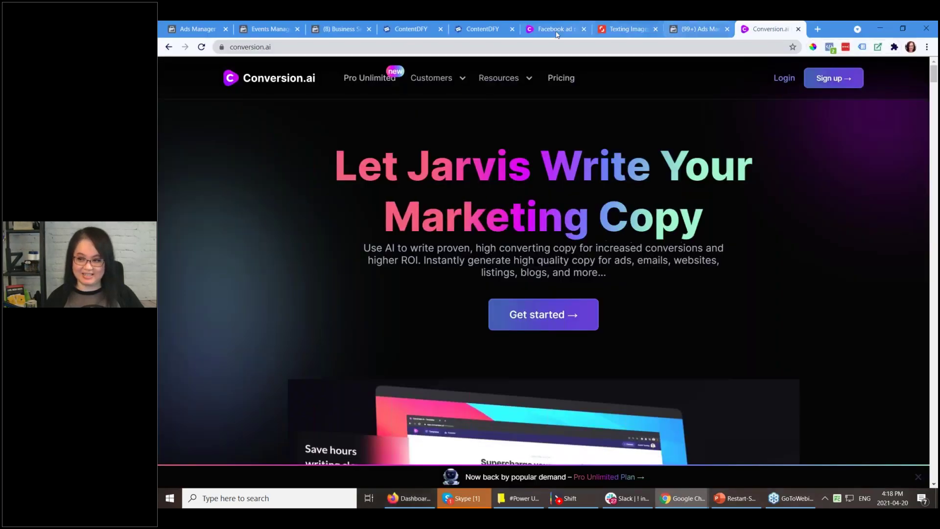
Compare the ContentDFY landing page's headline and brand name with the product description and company name in the Facebook ad primary text template
left_click(479, 30)
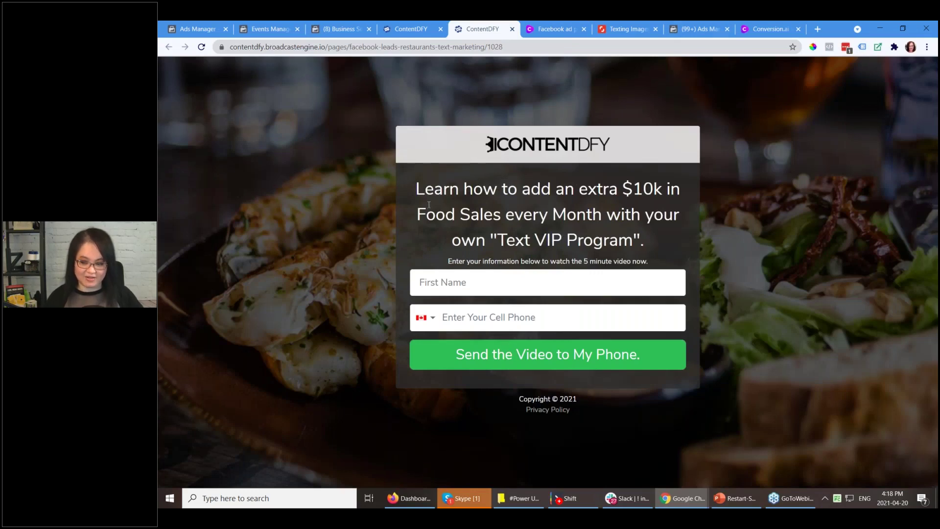
left_click_drag(420, 188, 645, 232)
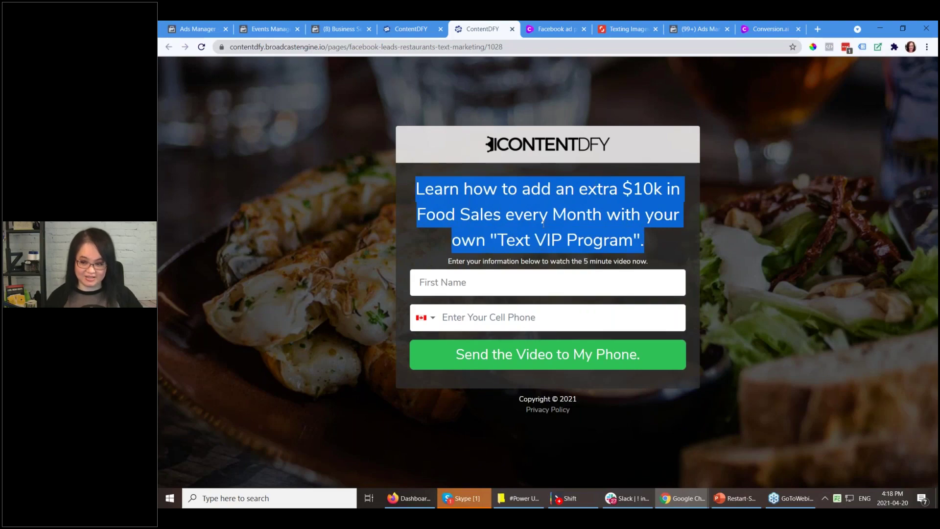
left_click(764, 30)
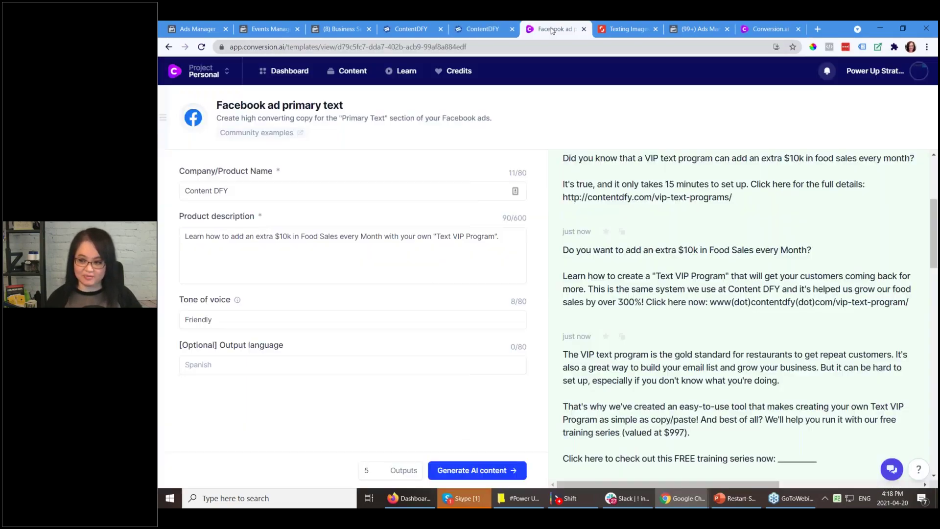
left_click(555, 29)
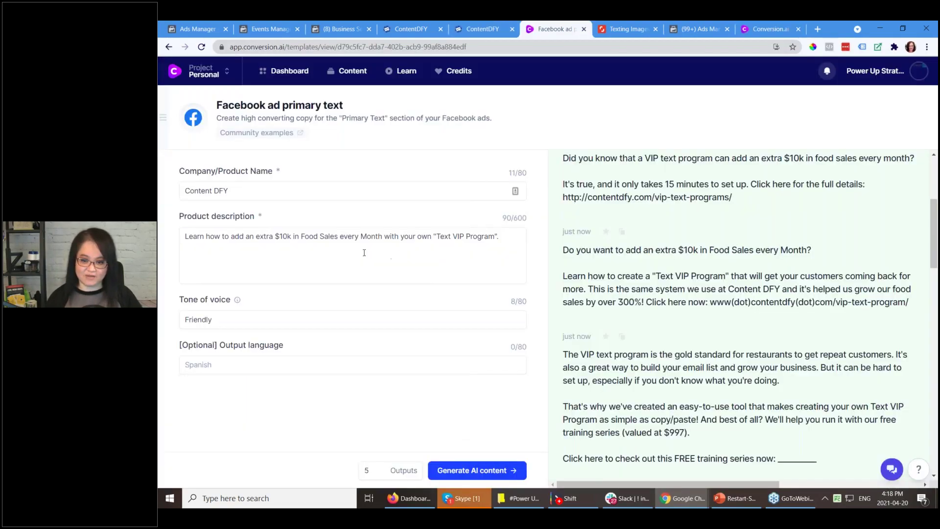
left_click(248, 249)
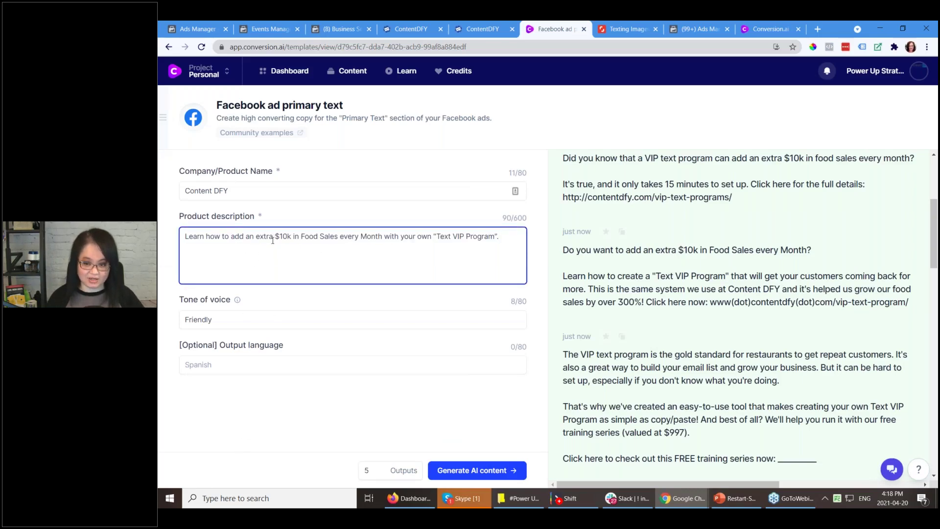
left_click_drag(231, 192, 186, 191)
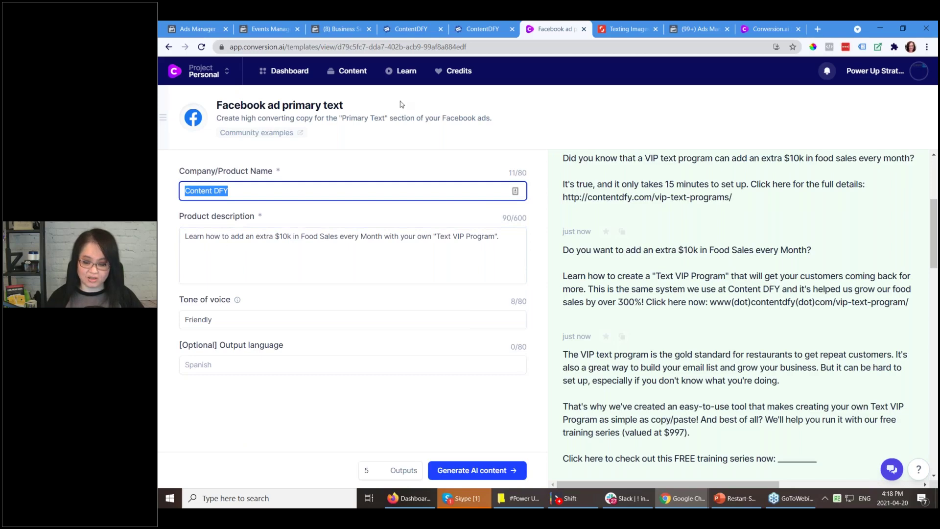
left_click(475, 28)
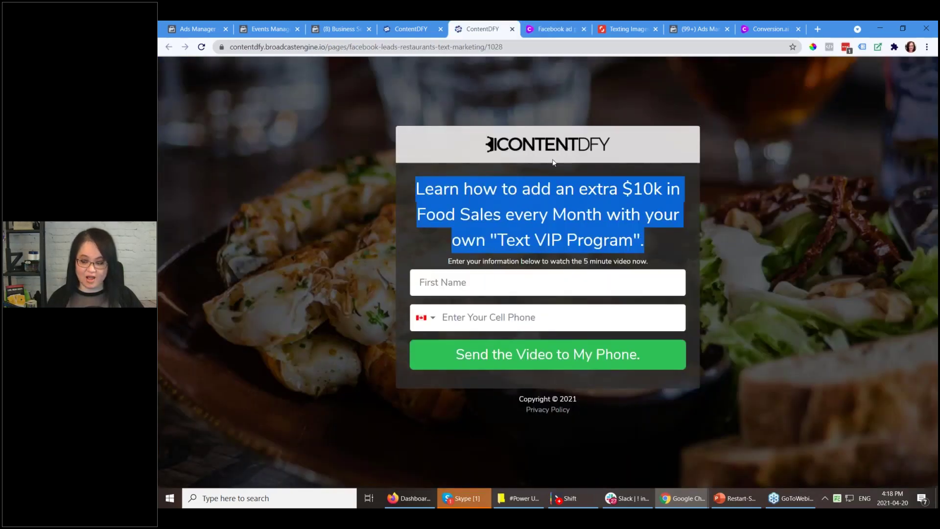
left_click(767, 29)
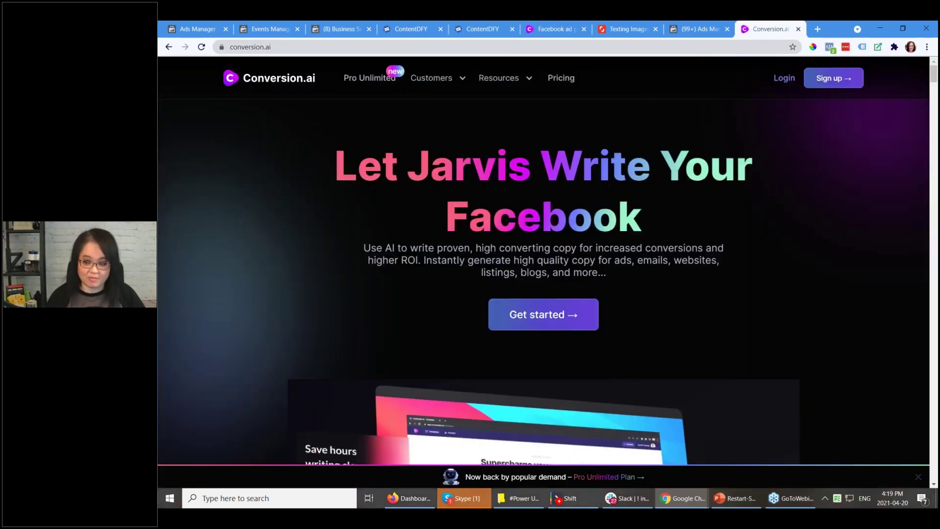
In the Facebook ad primary text template, set the tone of voice to Excited and generate 5 outputs
left_click(550, 28)
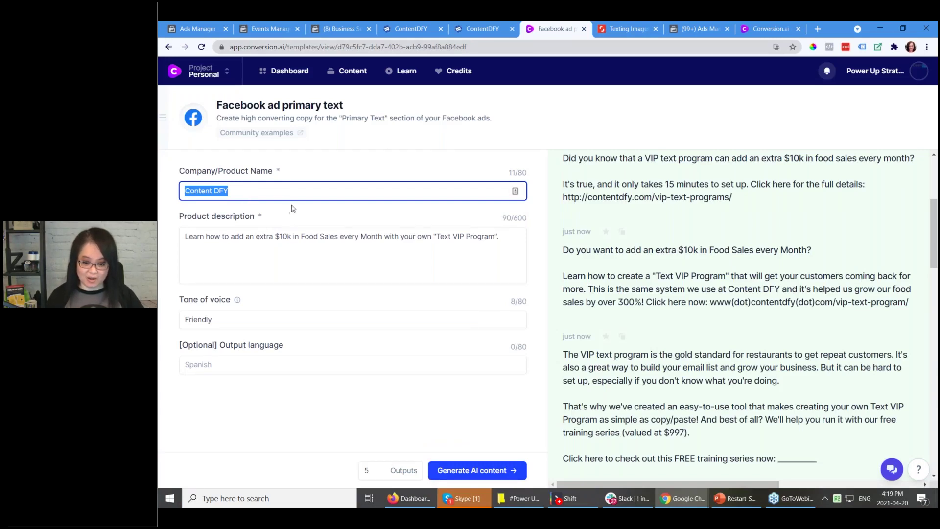
double_click(200, 321)
key("BackSpace")
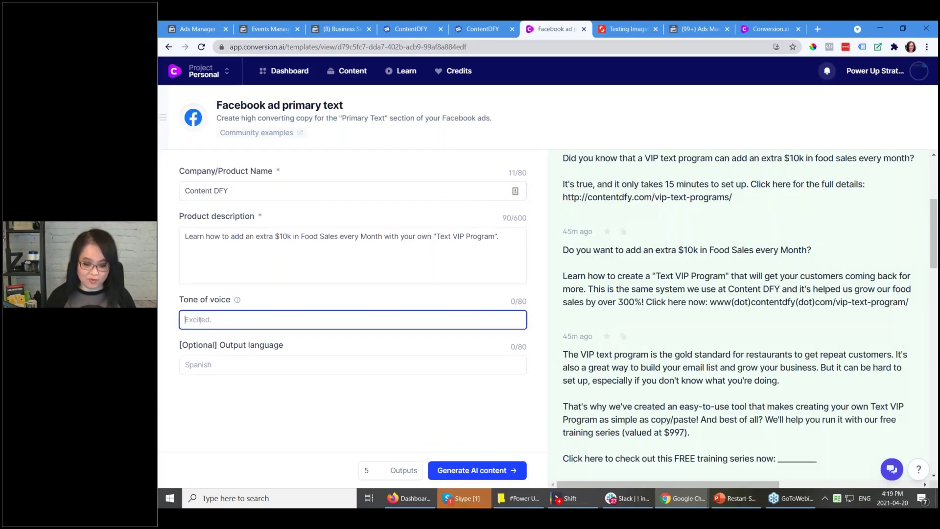
type("Excited")
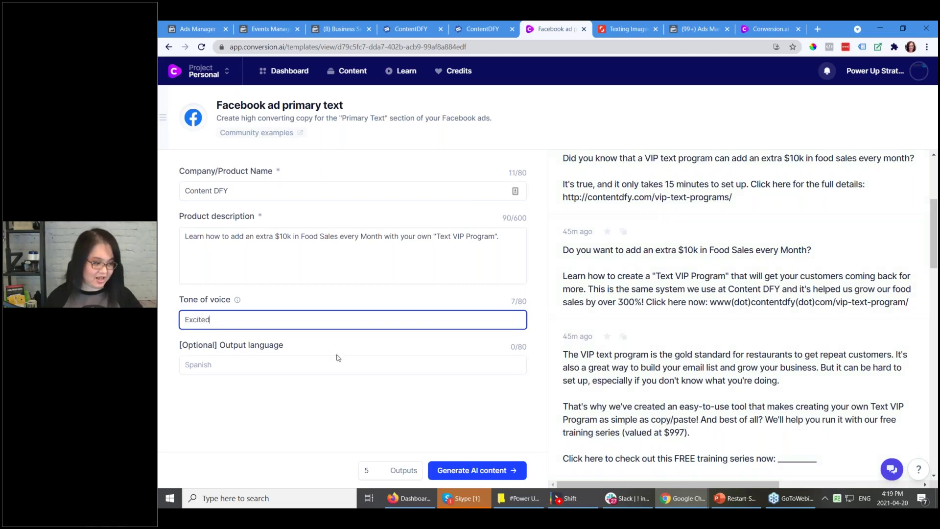
left_click(351, 430)
left_click(502, 471)
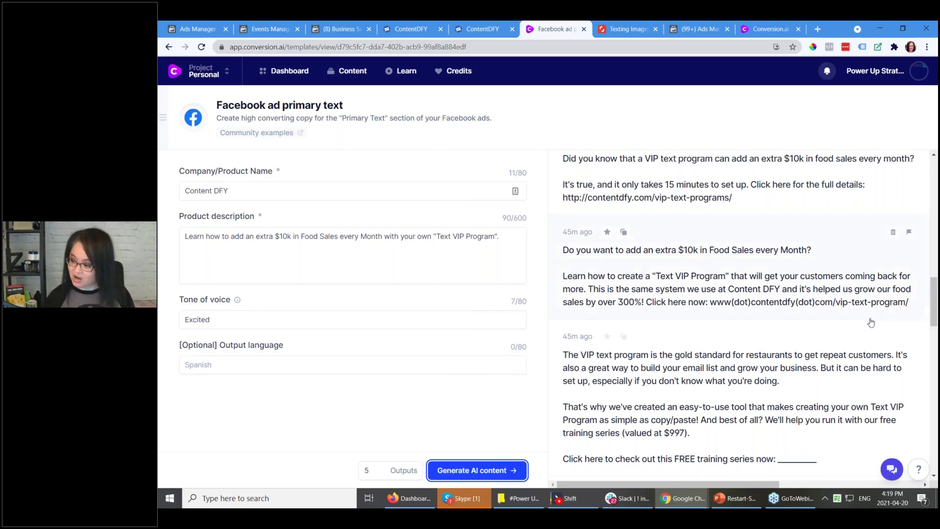
Review the newly generated ad copy variations written in the Excited tone
left_click_drag(936, 306, 893, 239)
scroll(893, 238, "up", 1)
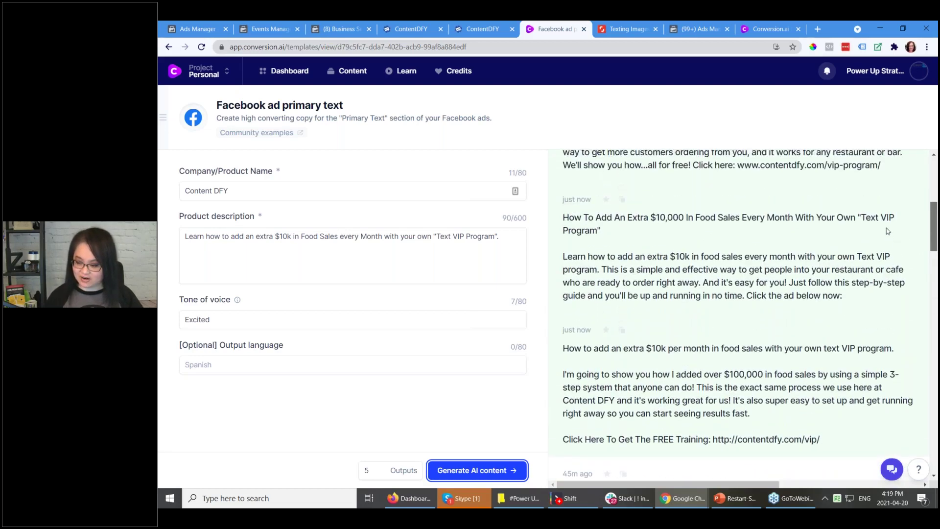
scroll(887, 227, "up", 1)
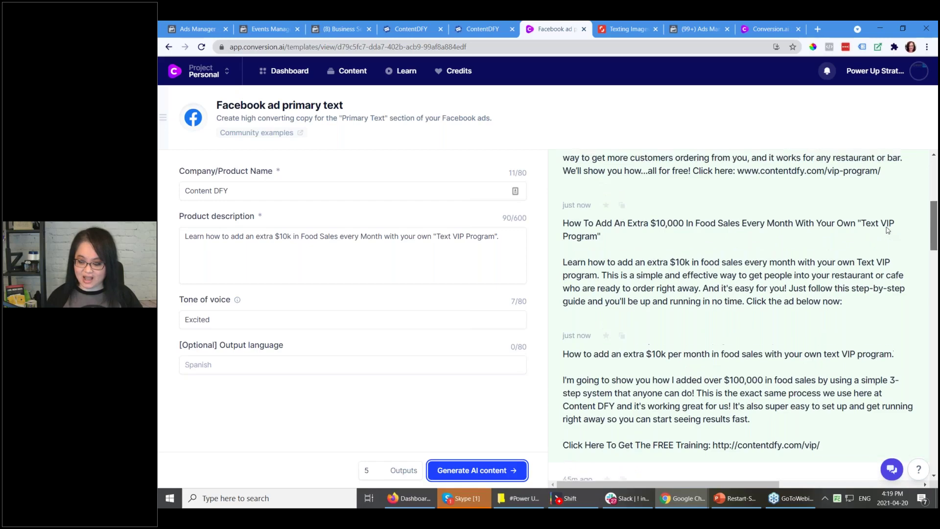
scroll(887, 229, "up", 1)
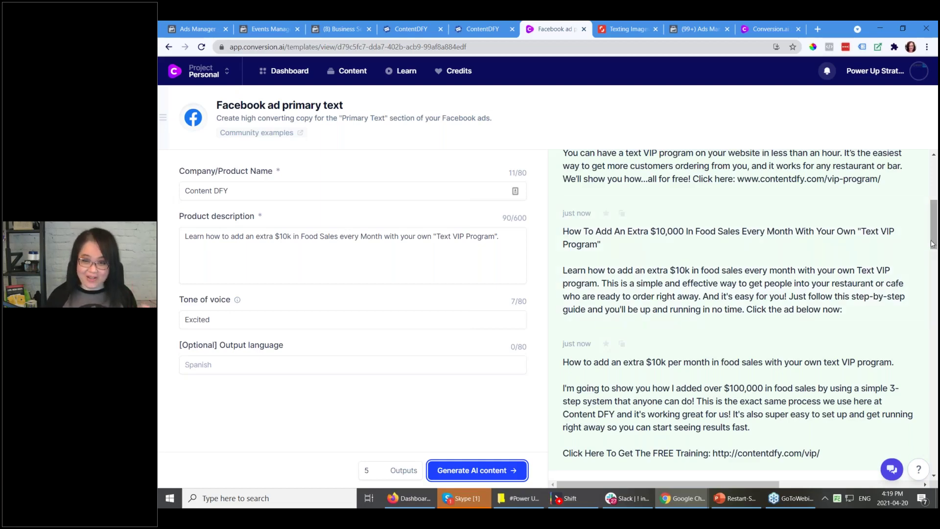
left_click_drag(936, 242, 924, 198)
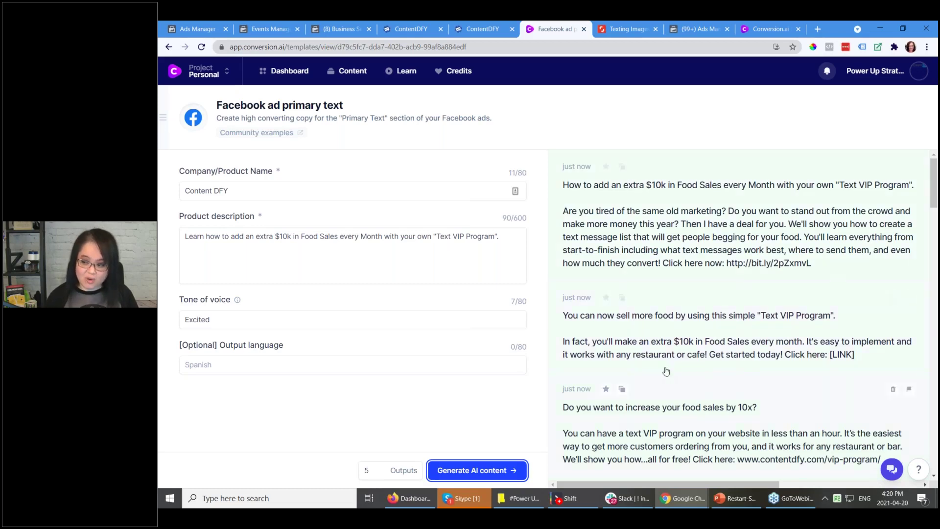
left_click_drag(935, 190, 563, 309)
Change the tone of voice to mysterious and generate another 5 ad copy outputs
left_click_drag(212, 320, 177, 316)
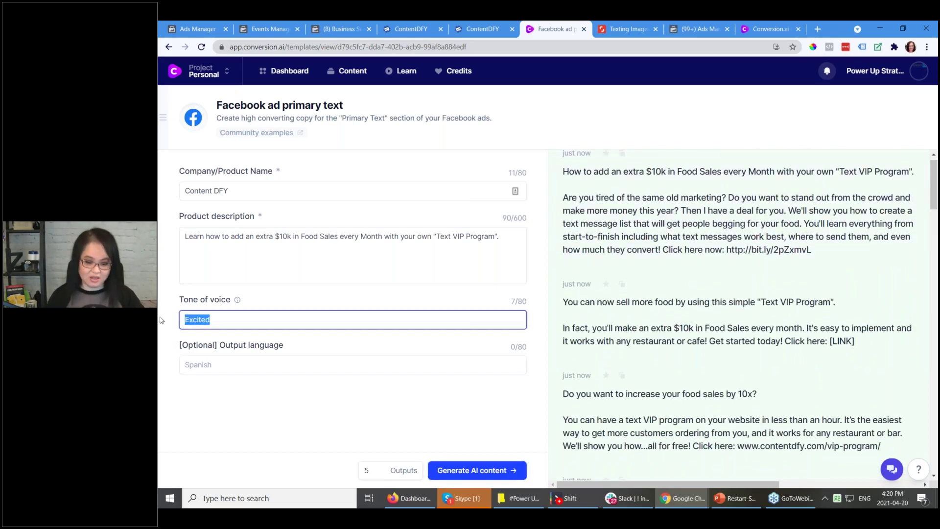
type("persuas")
key("ctrl+a")
type("mysterious")
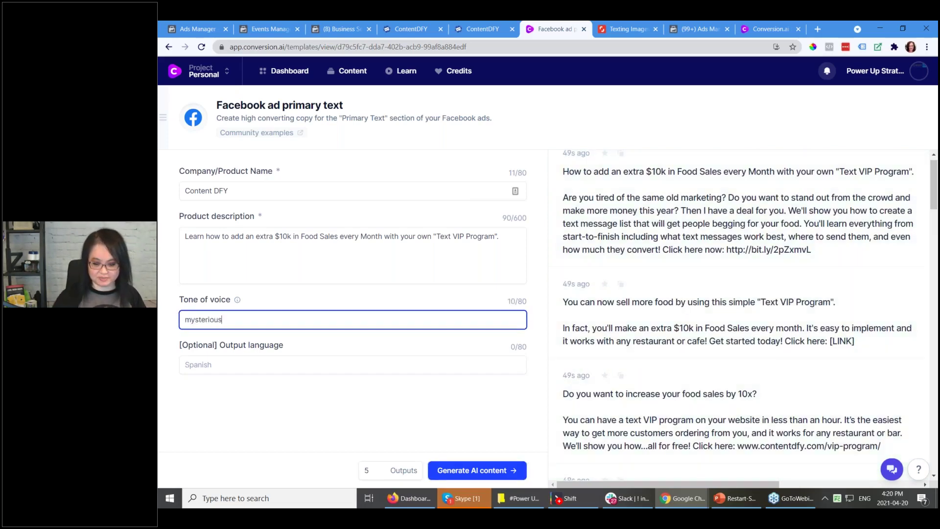
left_click(483, 471)
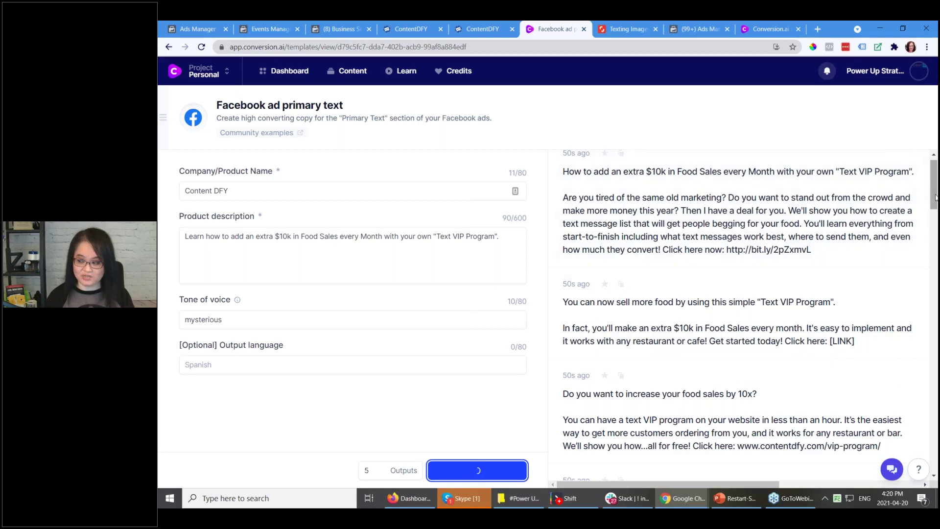
Read through the newly generated ad copy variations written in the mysterious tone
scroll(935, 197, "up", 1)
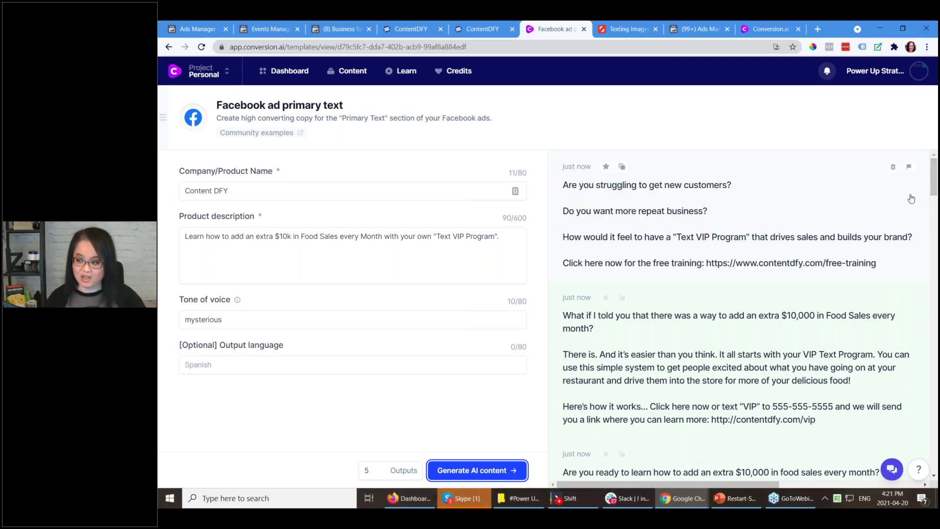
left_click_drag(935, 190, 935, 187)
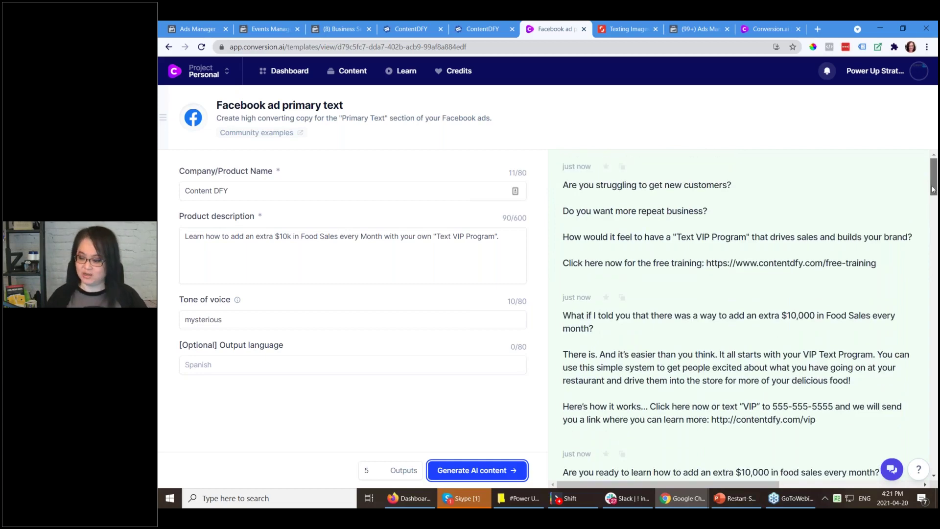
left_click_drag(933, 190, 926, 213)
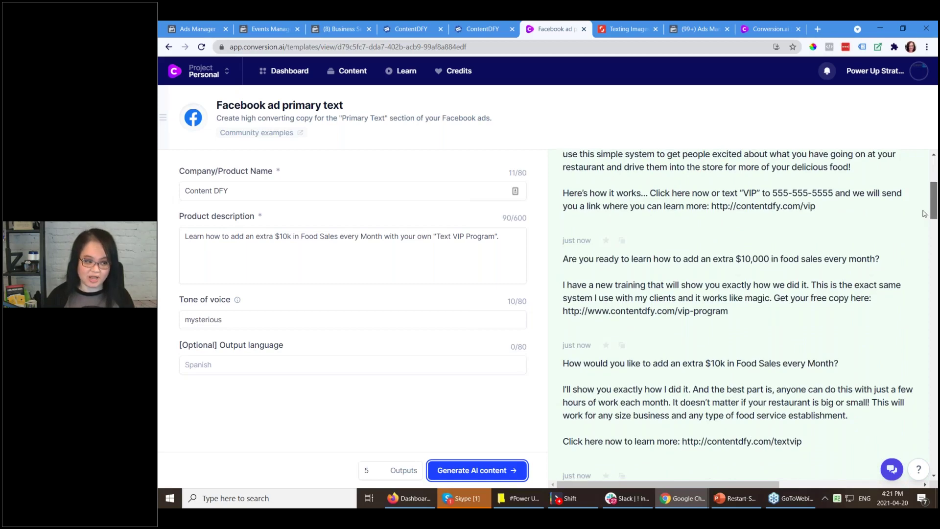
left_click_drag(925, 214, 925, 216)
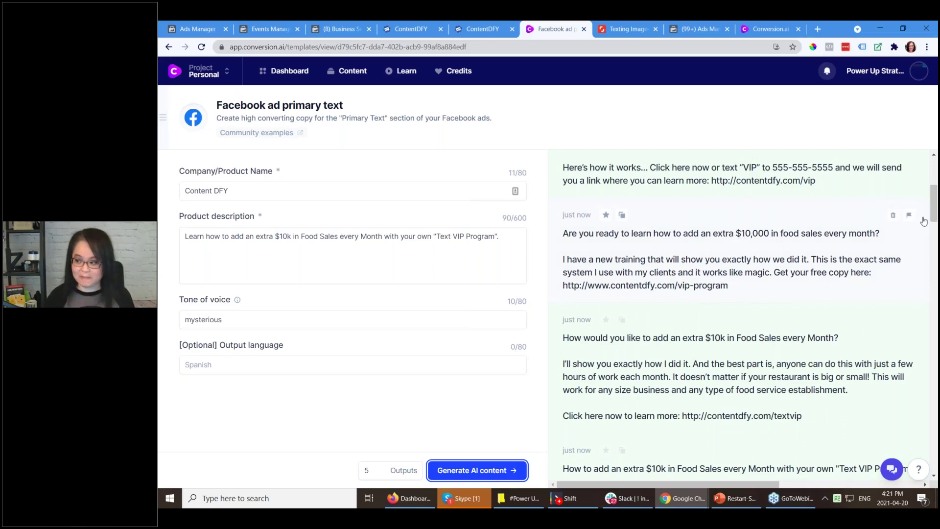
scroll(934, 223, "down", 2)
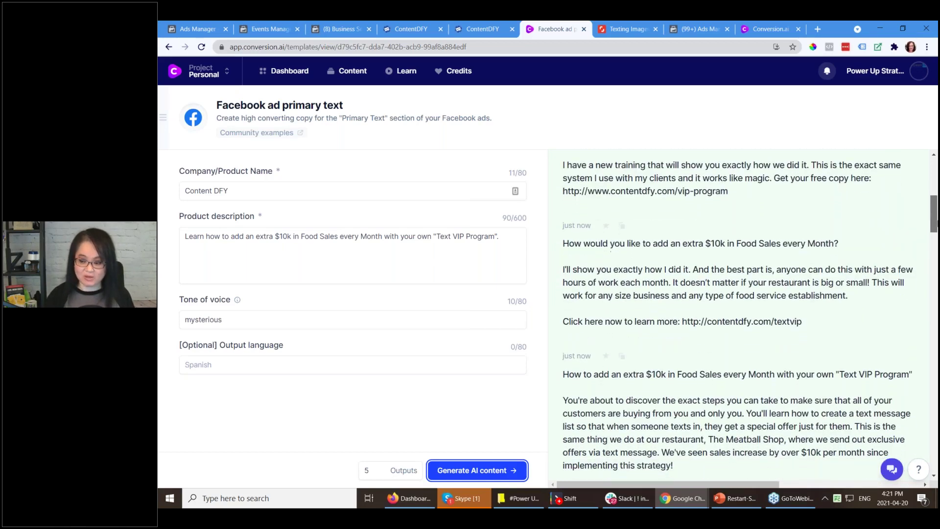
scroll(934, 223, "down", 1)
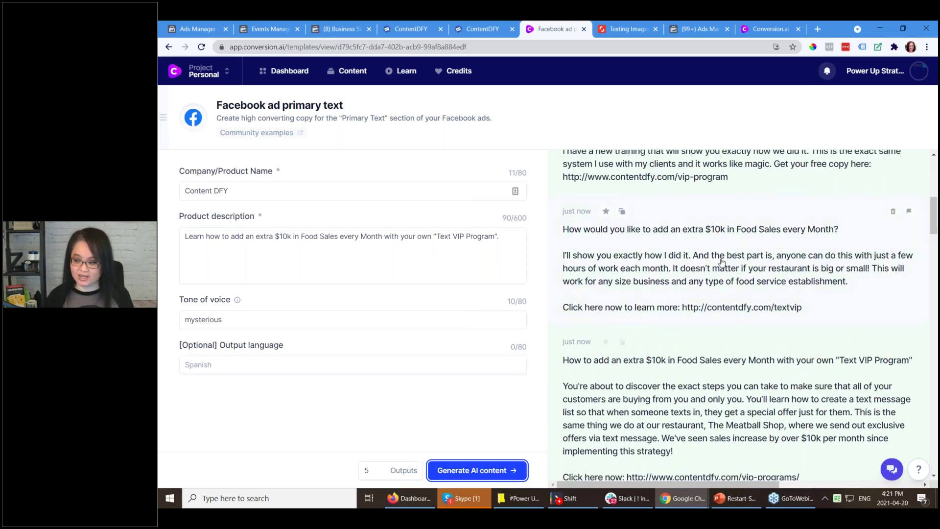
Open the "How would you like to add an extra $10k" output and replace its opening "How would you like" with "Want"
left_click(728, 263)
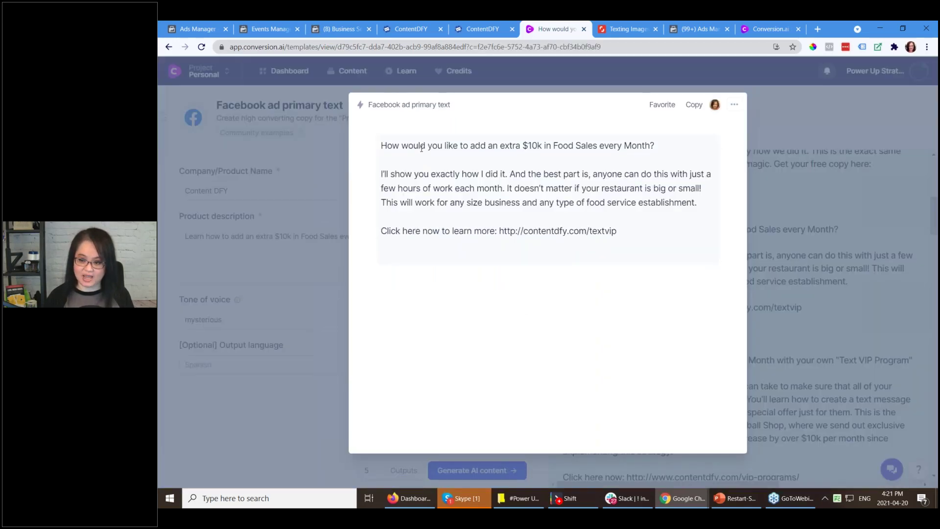
left_click_drag(455, 145, 416, 128)
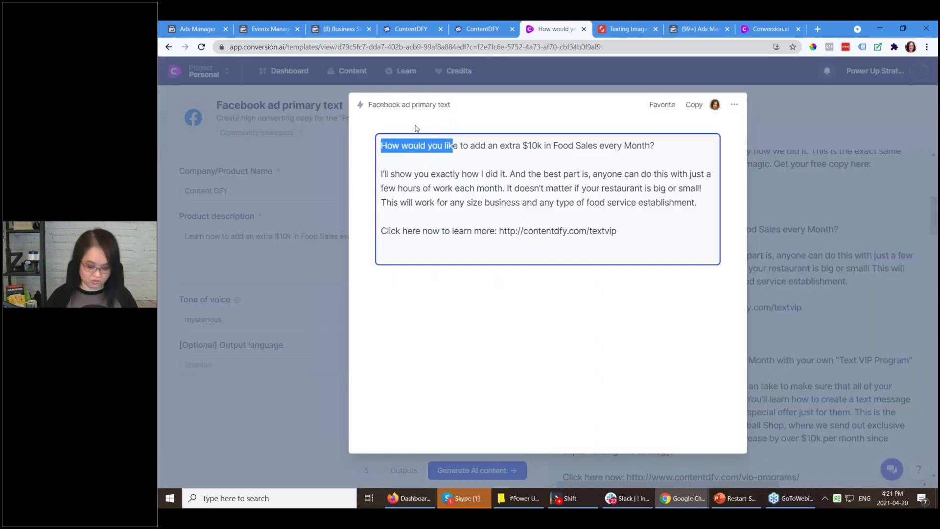
type("Wnat")
key("BackSpace")
key("BackSpace")
key("BackSpace")
key("BackSpace")
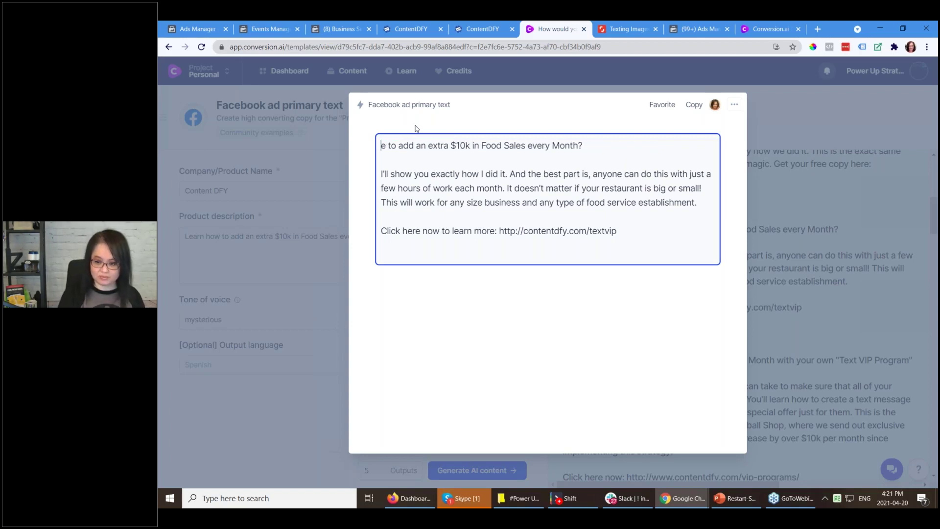
type("Want")
key("Delete")
key("Delete")
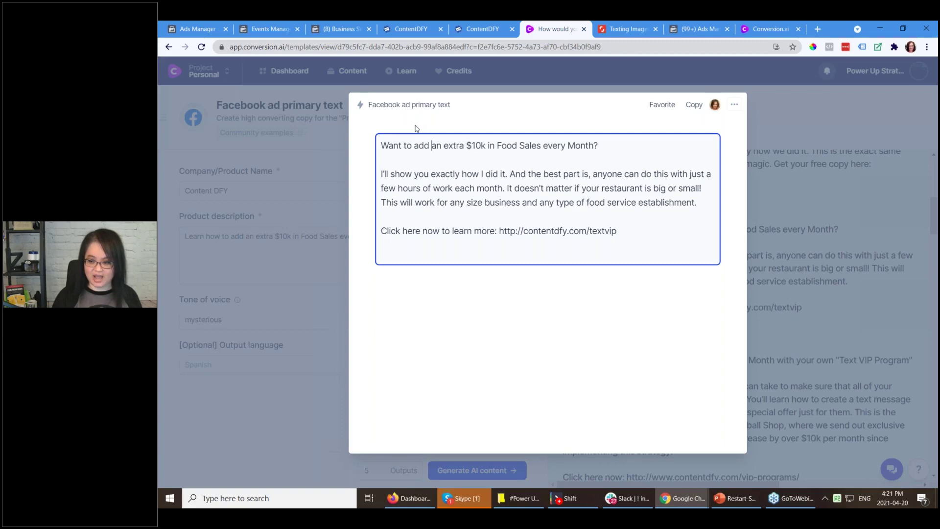
Replace "add an extra $10k in" with "increase" so the ad's opening line reads "Want to increase Food Sales every Month?"
key("ctrl+shift+Right")
key("ctrl+shift+Right")
key("ctrl+shift+Right")
key("ctrl+shift+Right")
key("BackSpace")
key("ctrl+BackSpace")
type("increase")
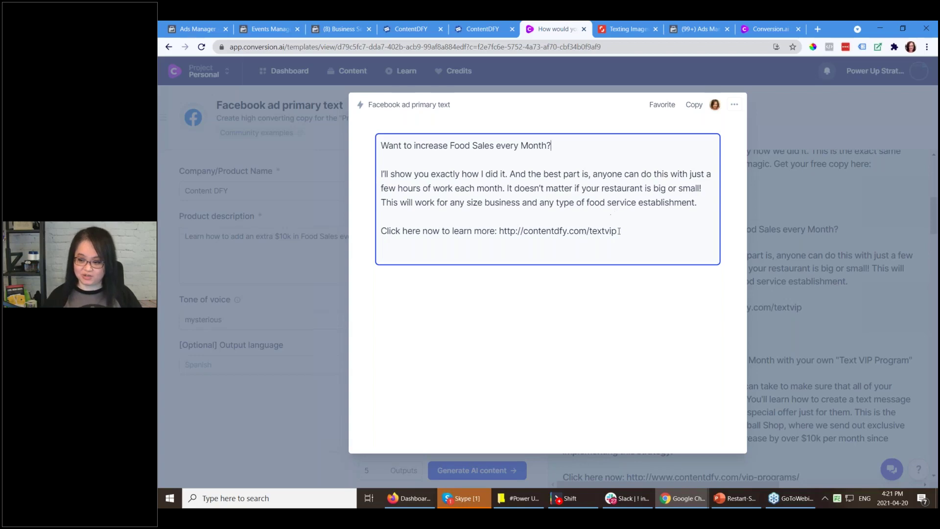
Check the landing page link at the end of the edited ad copy and close the output
left_click_drag(529, 191, 536, 191)
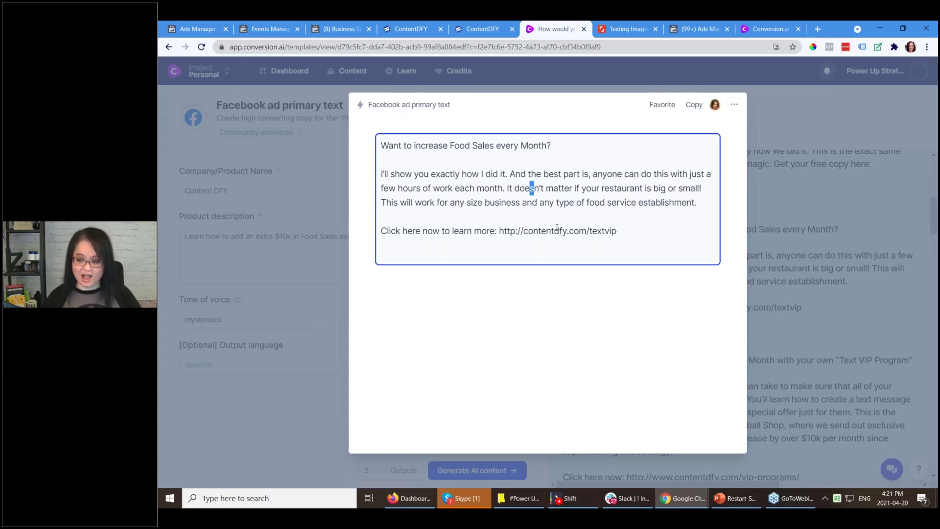
left_click_drag(617, 232, 500, 239)
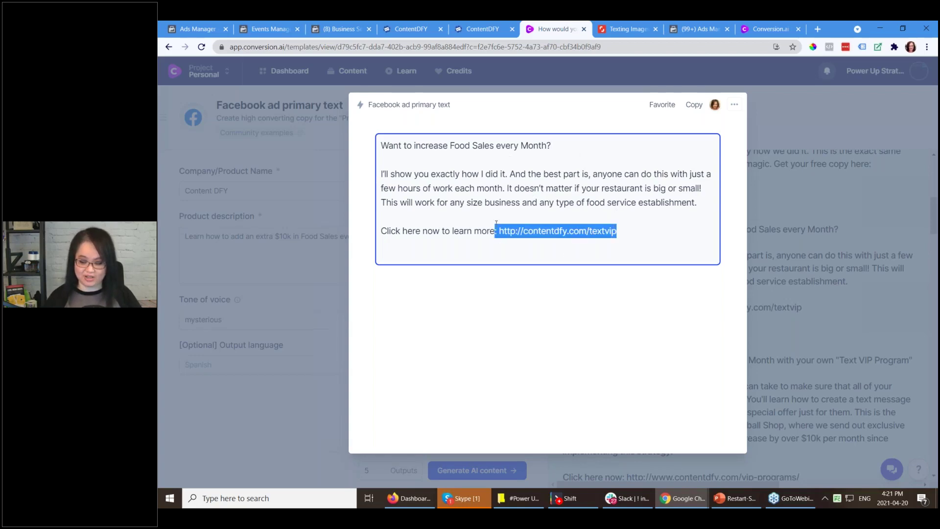
left_click(484, 203)
left_click(801, 108)
scroll(937, 237, "down", 6)
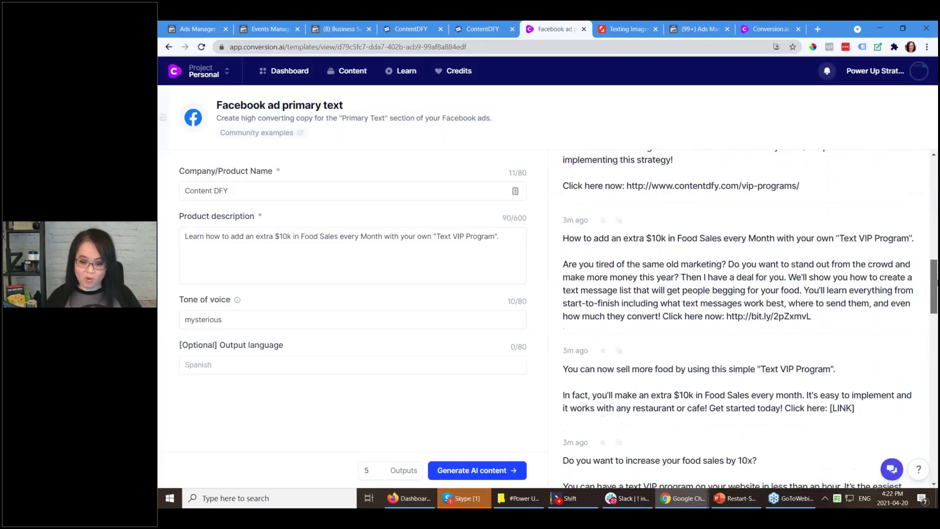
Change the tone of voice to friendly, generate another 5 ad copy outputs and view them
left_click(202, 300)
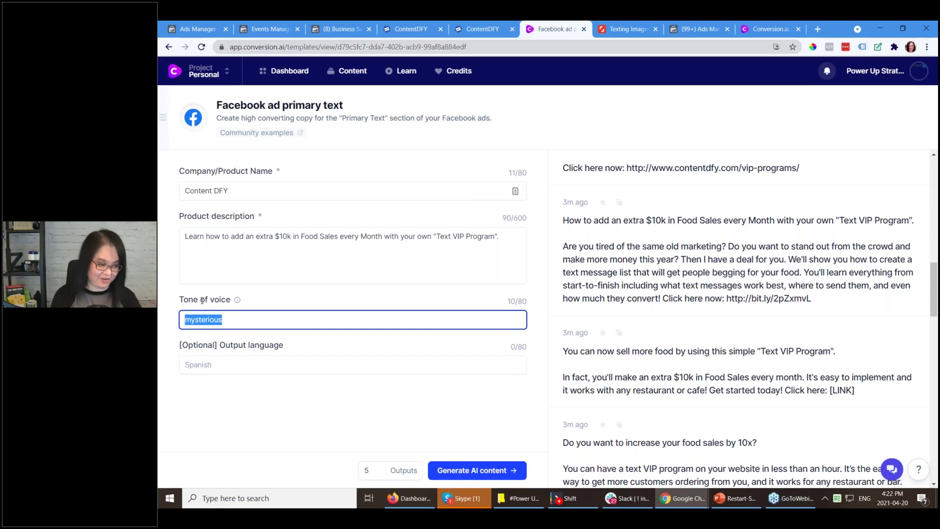
type("firne")
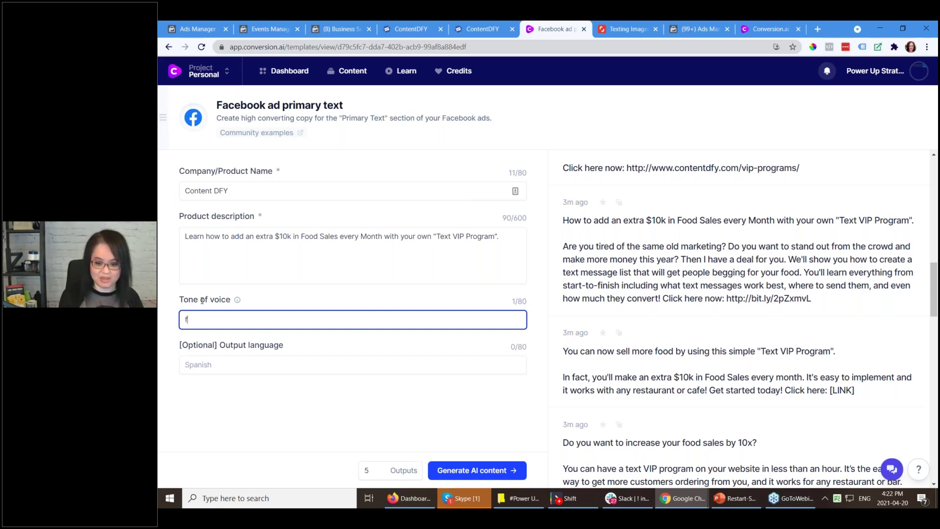
key("BackSpace")
key("BackSpace")
type("rien")
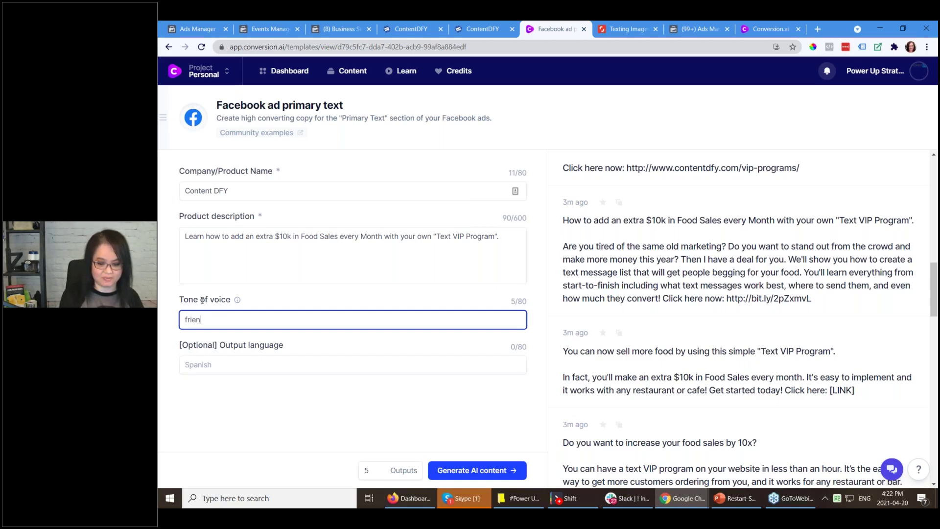
type("dly")
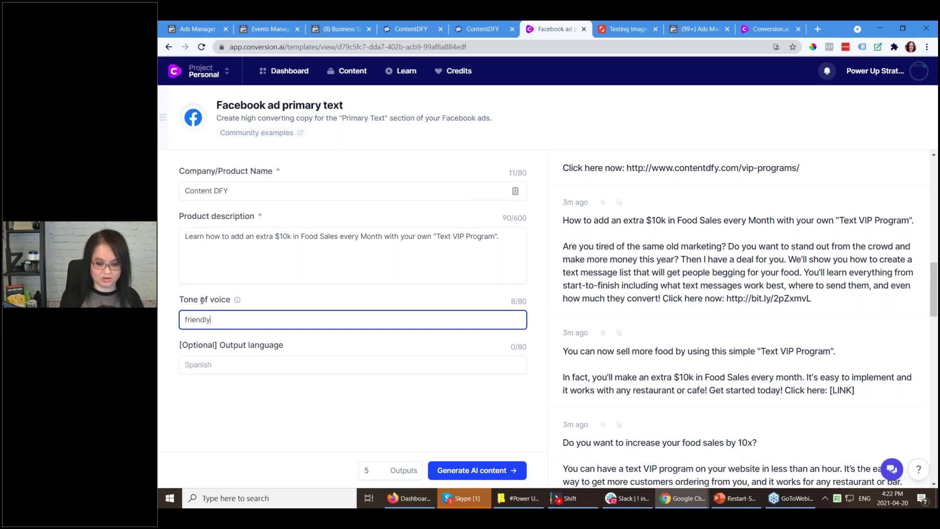
left_click(477, 470)
left_click_drag(933, 282, 937, 237)
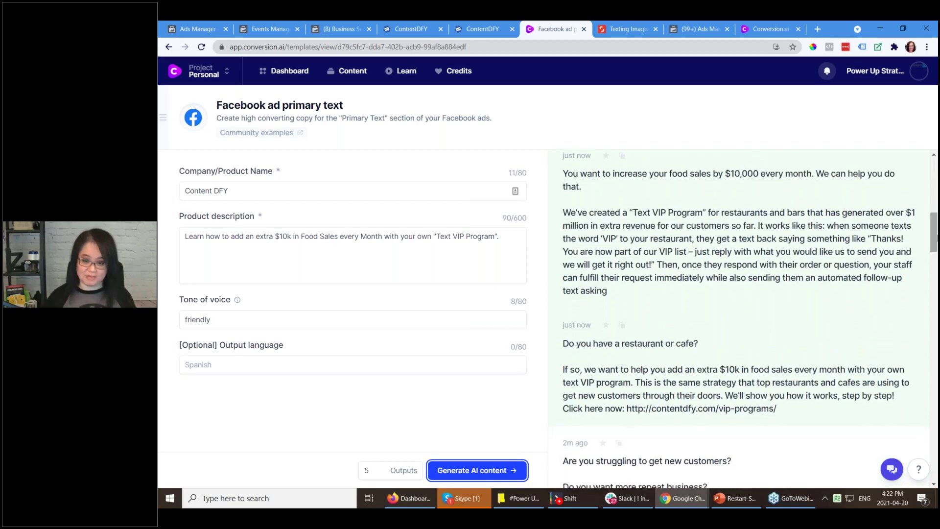
Go back to the template dashboard and open the Facebook ad headline template
left_click(354, 74)
left_click(294, 76)
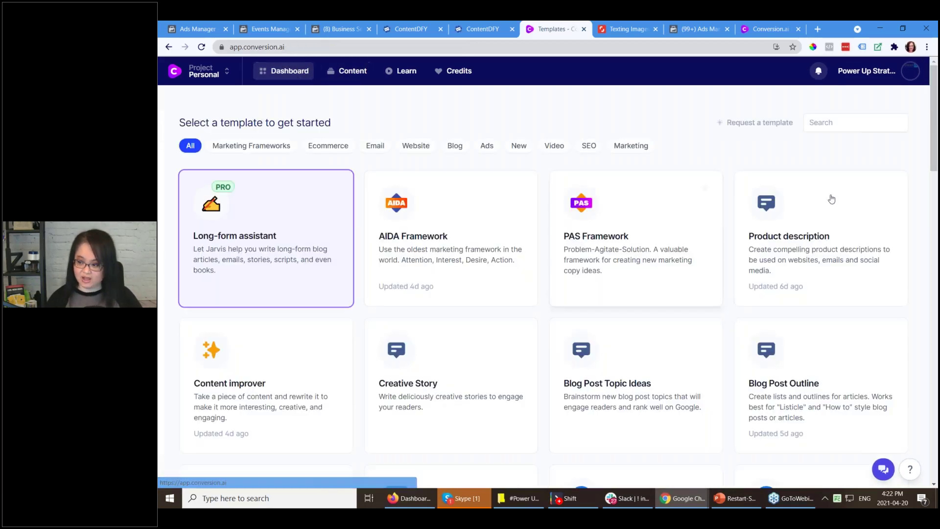
left_click_drag(932, 168, 912, 242)
left_click(611, 196)
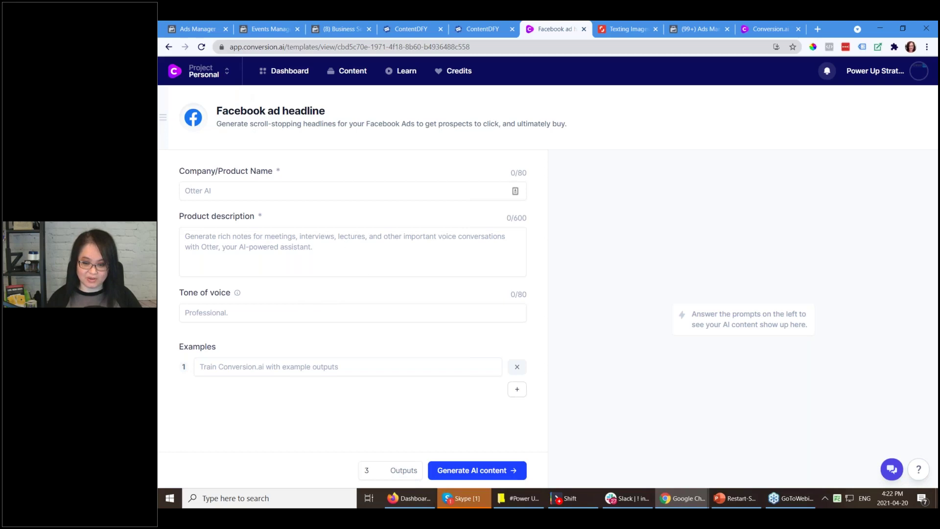
Return to the template dashboard and look through the available copywriting templates
left_click(300, 79)
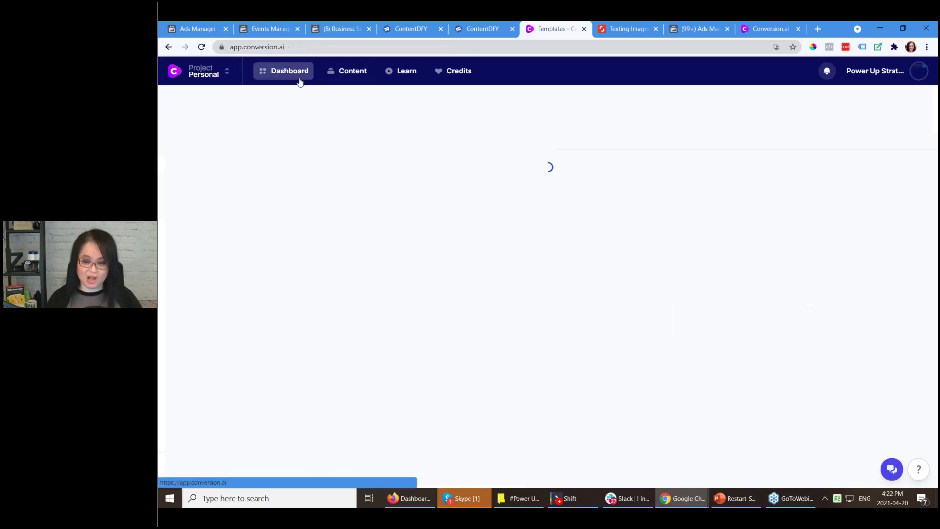
left_click_drag(935, 147, 934, 160)
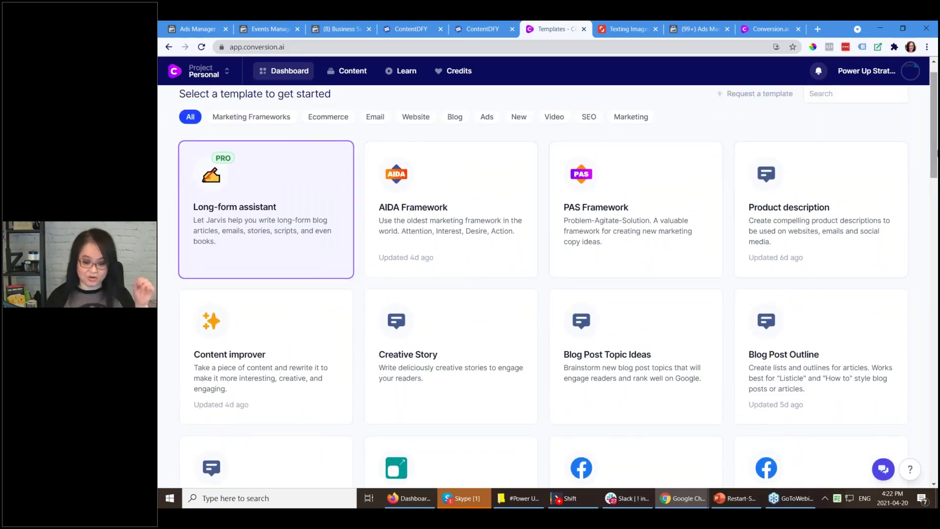
left_click_drag(937, 153, 937, 263)
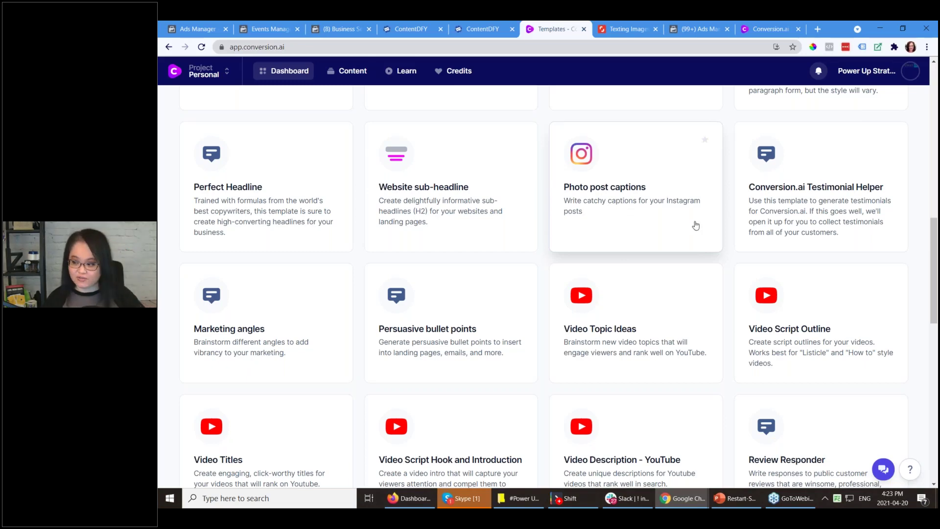
scroll(934, 277, "up", 7)
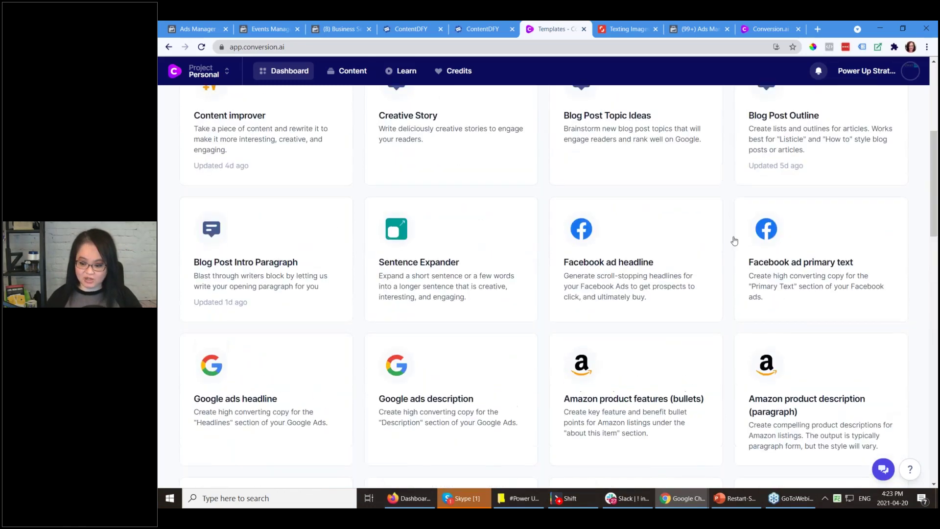
Switch to Headlime in Firefox, view its tone of voice options and copy categories, and return to Conversion.ai
left_click(406, 505)
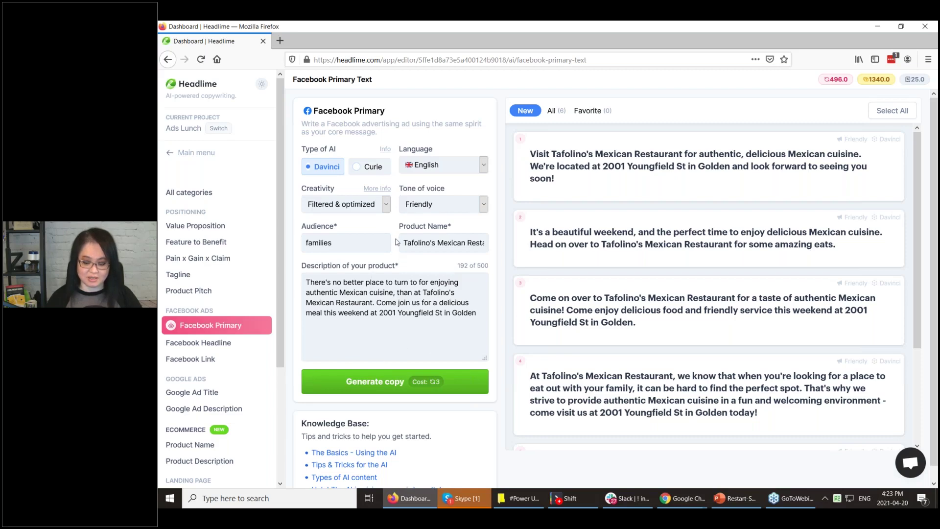
left_click(484, 205)
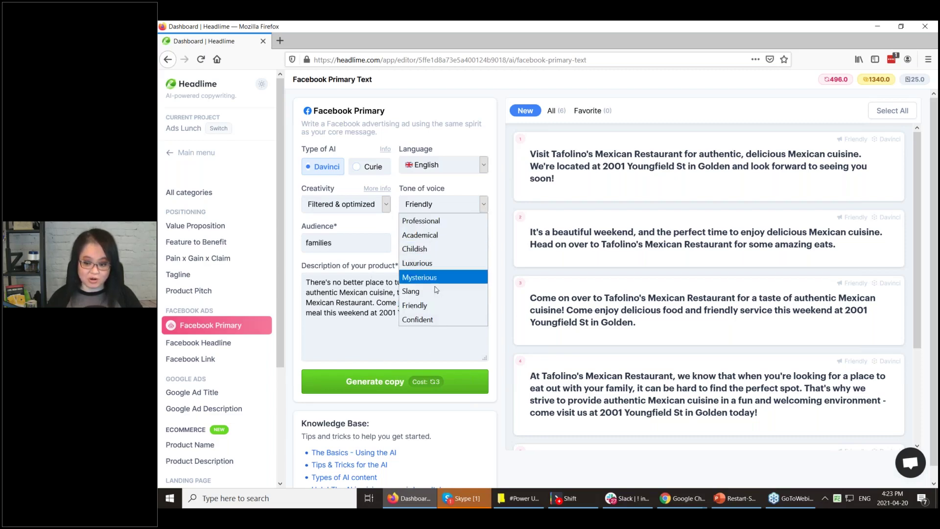
left_click(352, 314)
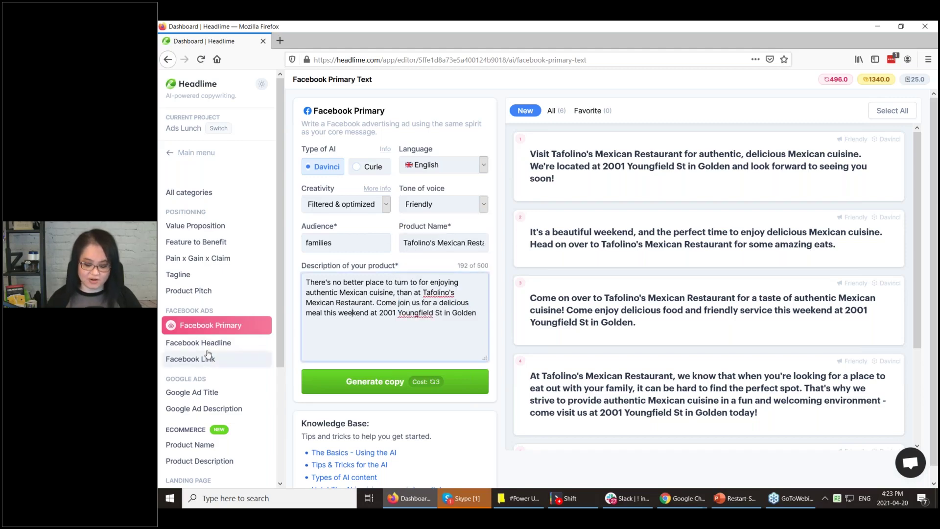
scroll(281, 288, "down", 3)
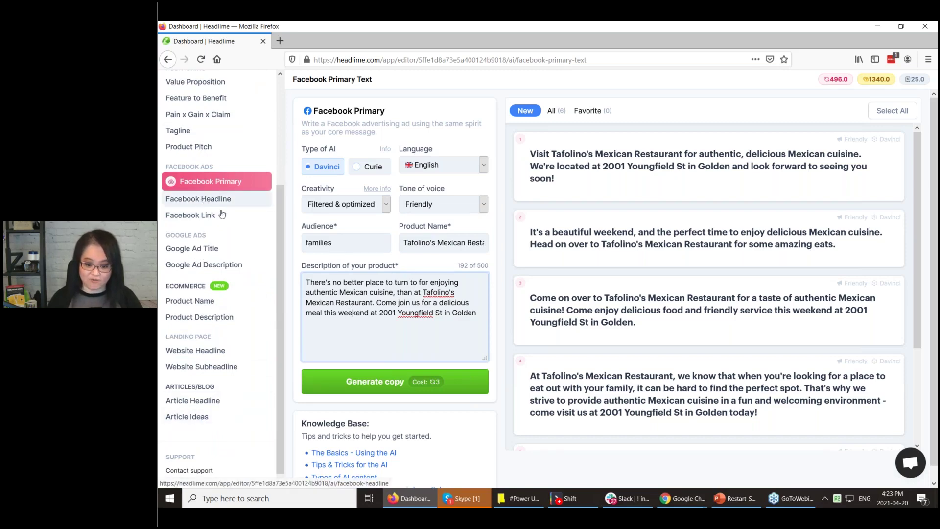
scroll(263, 267, "up", 2)
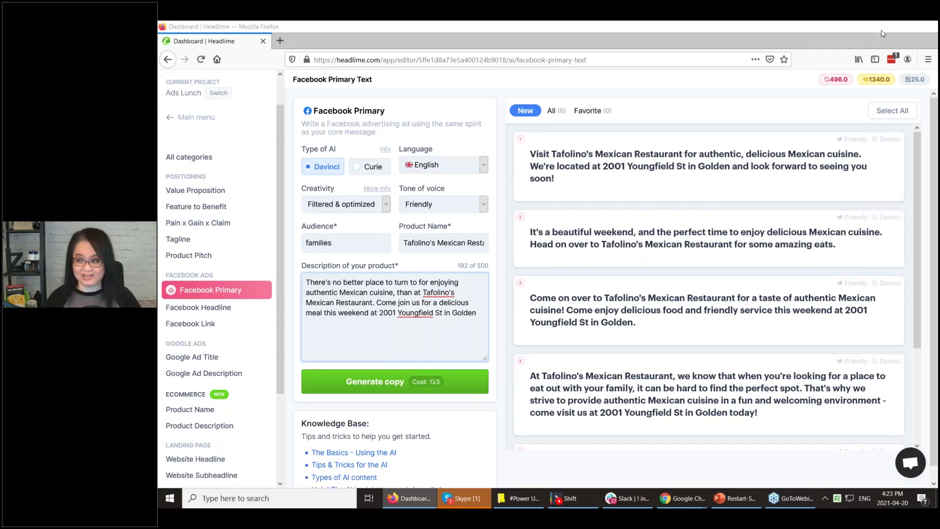
key("alt+Tab")
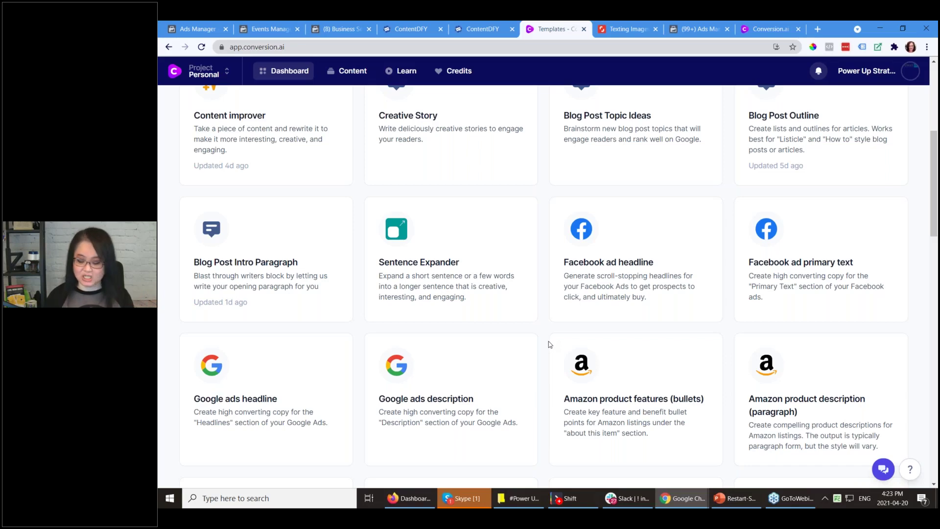
Compare the first Conversion.ai templates with Headlime's tone of voice options, ending back in Conversion.ai
left_click_drag(937, 220, 937, 165)
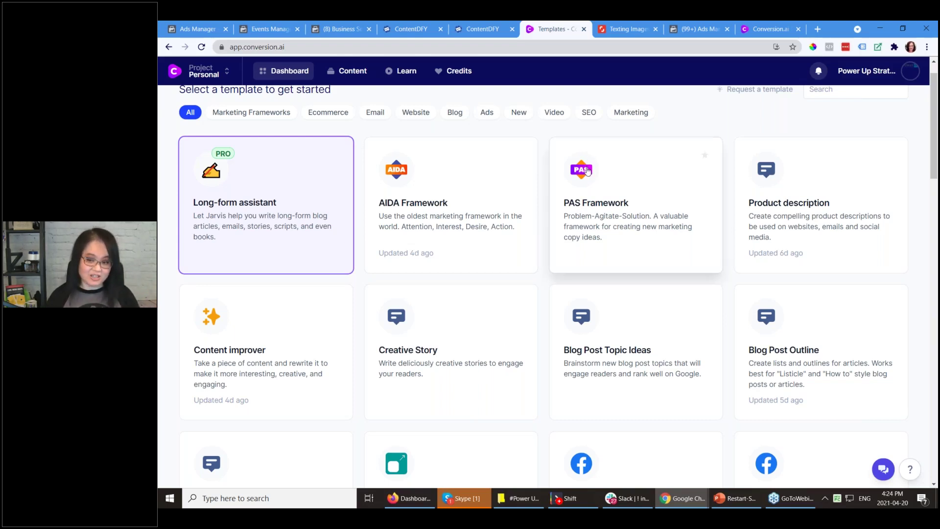
left_click(409, 498)
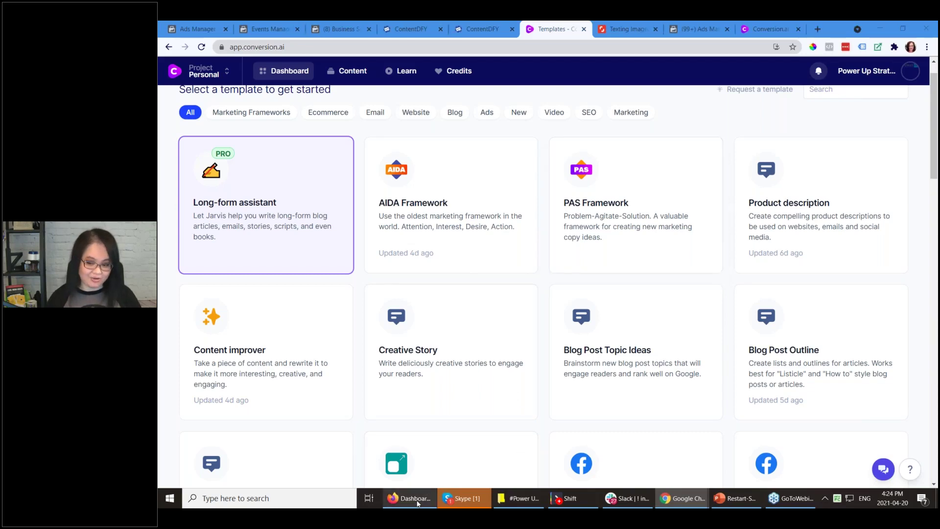
left_click(484, 208)
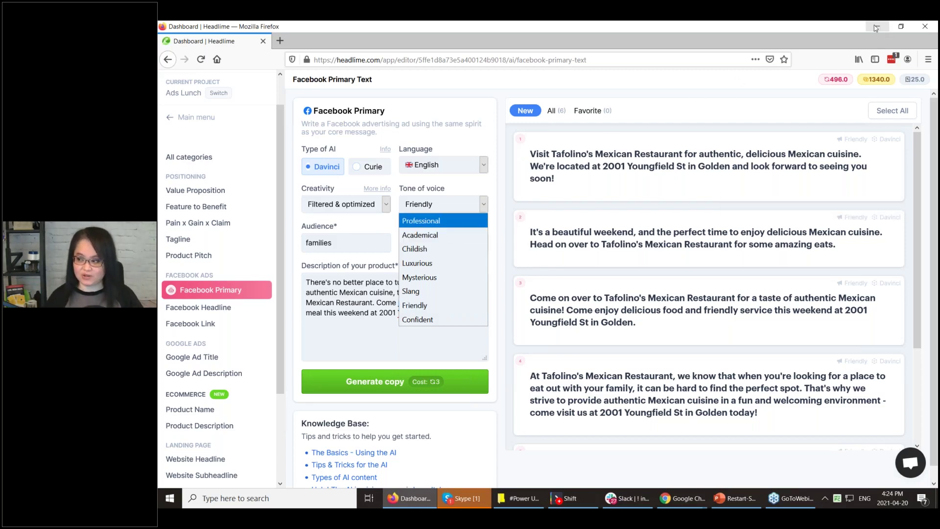
left_click(876, 28)
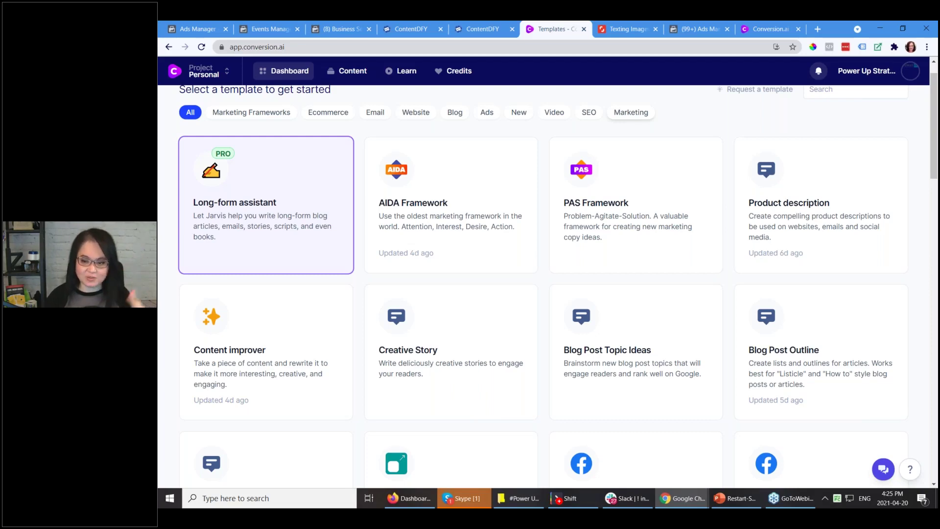
Revisit the ContentDFY landing page and clear the selection on its headline
left_click(478, 30)
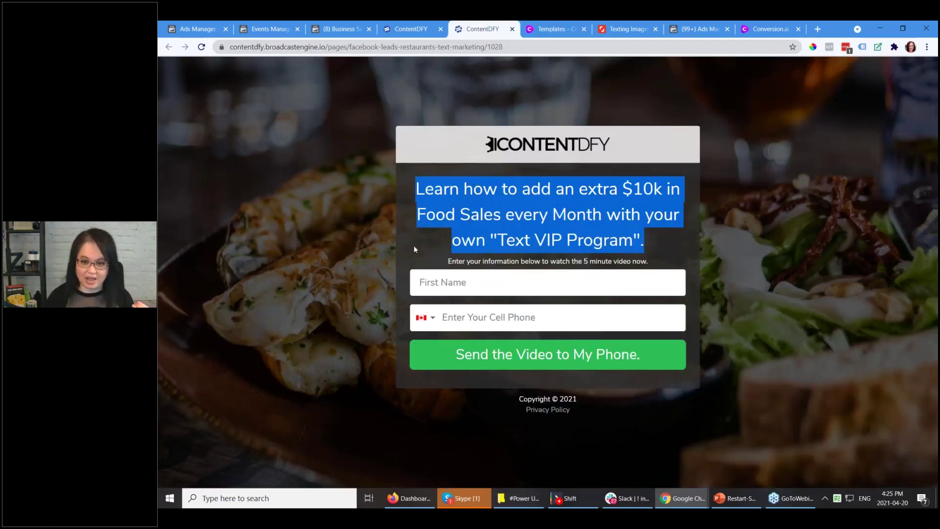
left_click(424, 222)
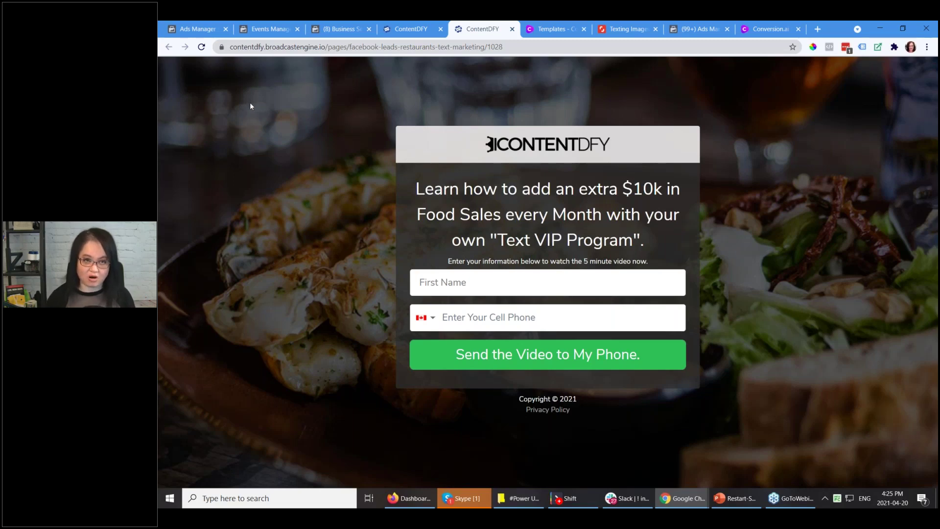
Open the draft "New Ad Set" for editing in Ads Manager and review its conversion settings and estimated results
left_click(194, 29)
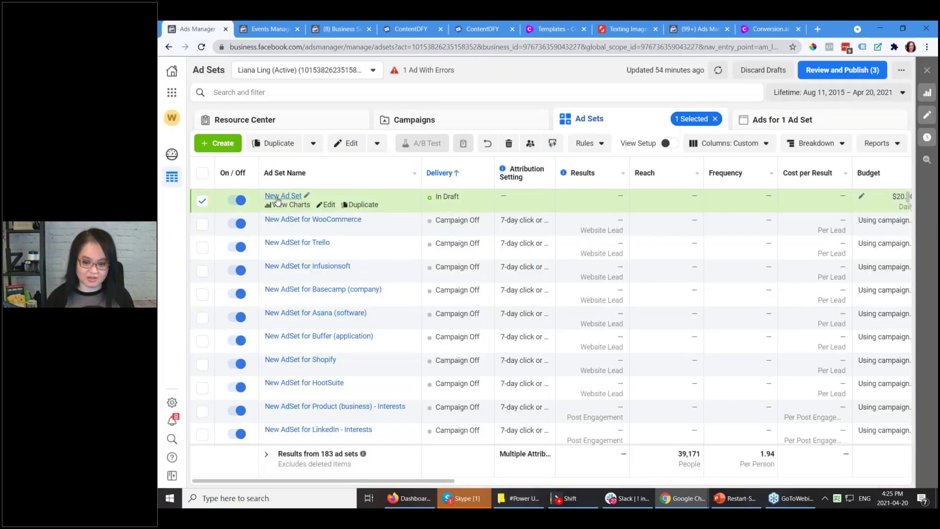
left_click(347, 144)
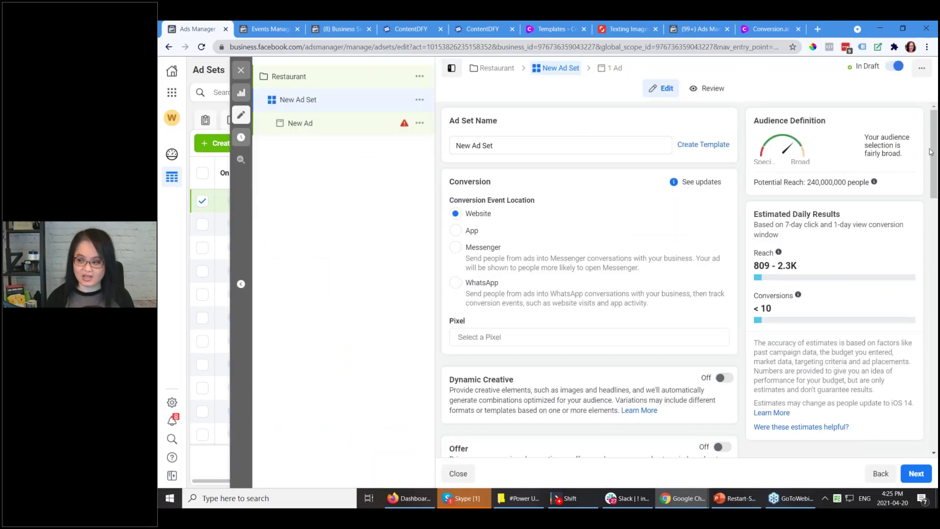
scroll(930, 152, "down", 2)
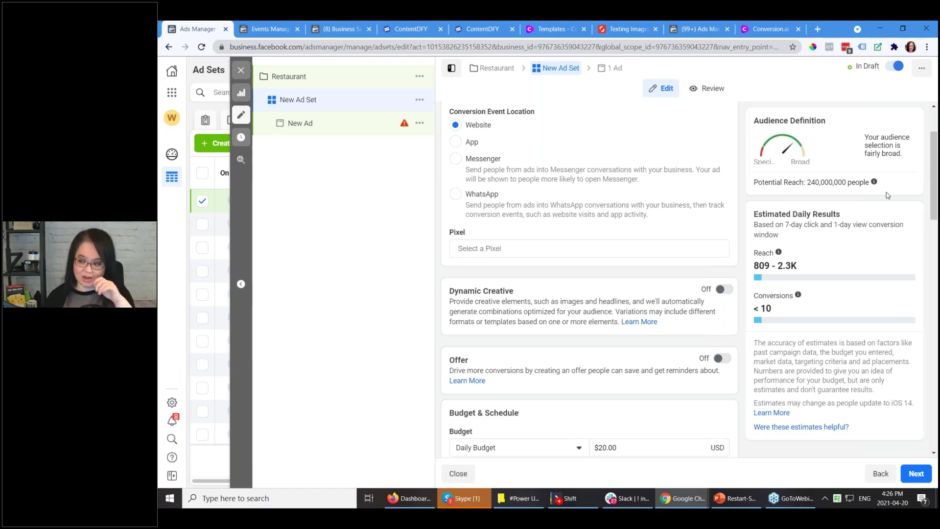
triple_click(919, 218)
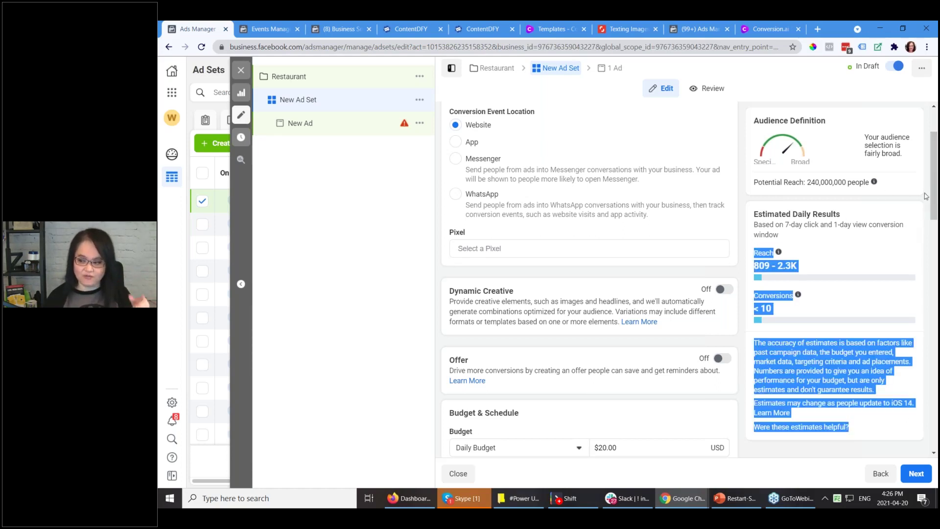
left_click(794, 95)
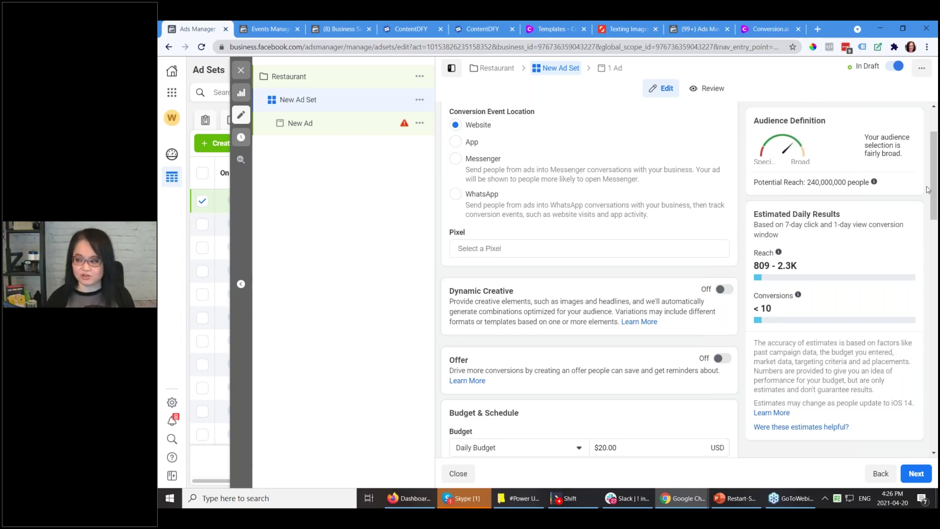
Search the ad set's detailed targeting for "restaurant" and review the suggestions down to Food & Restaurant page admins
left_click_drag(933, 190, 876, 332)
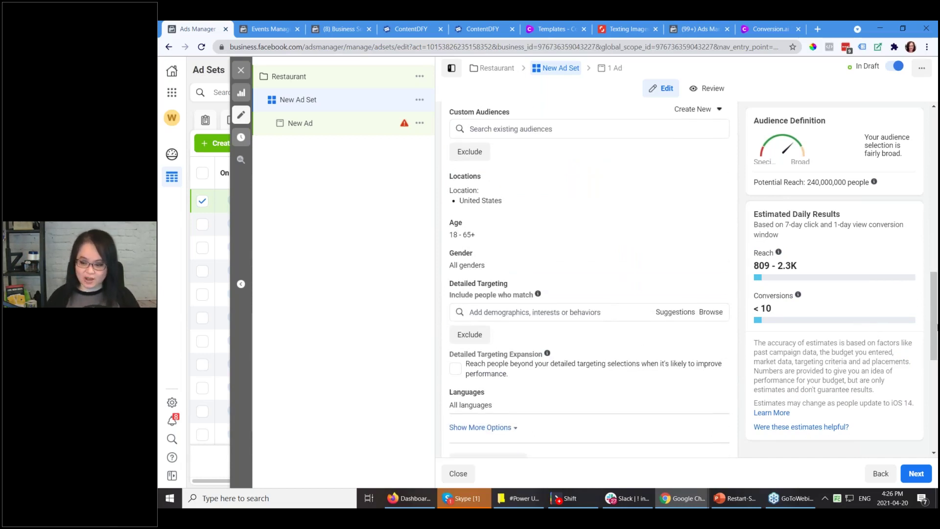
left_click(532, 312)
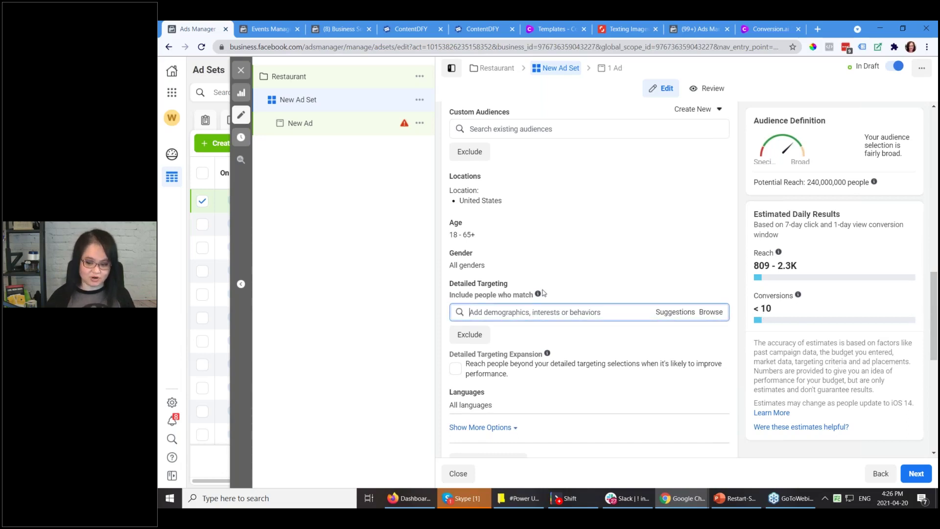
mouse_move(543, 293)
type("restaur")
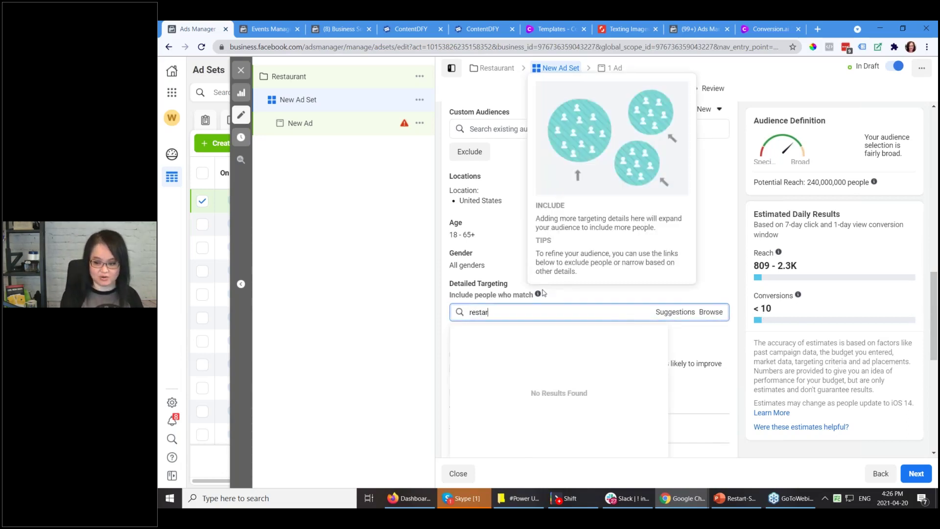
type("ant")
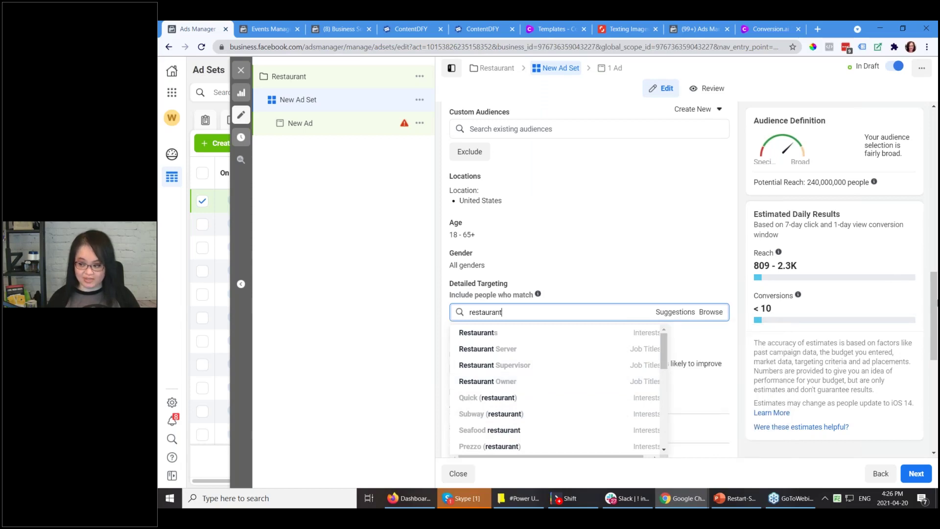
left_click_drag(935, 303, 935, 312)
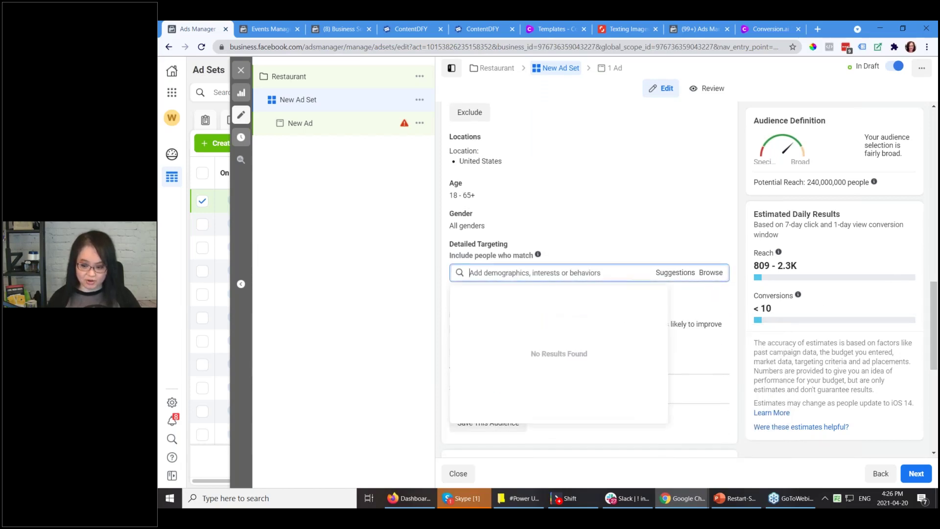
type("restau")
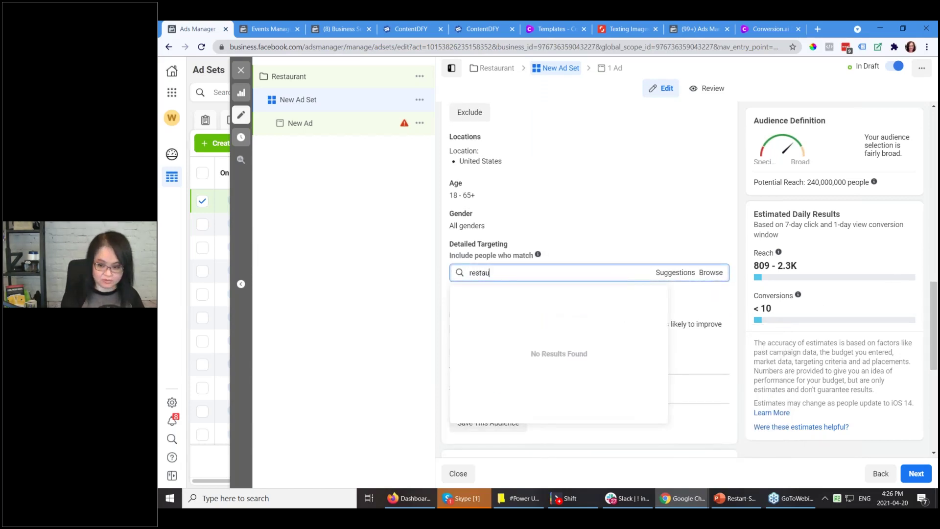
type("rant")
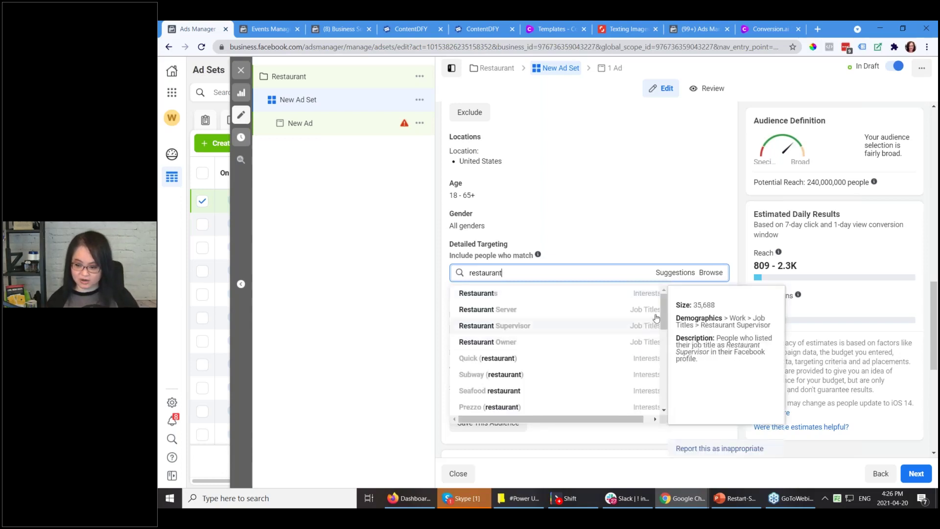
left_click_drag(666, 307, 654, 390)
mouse_move(493, 350)
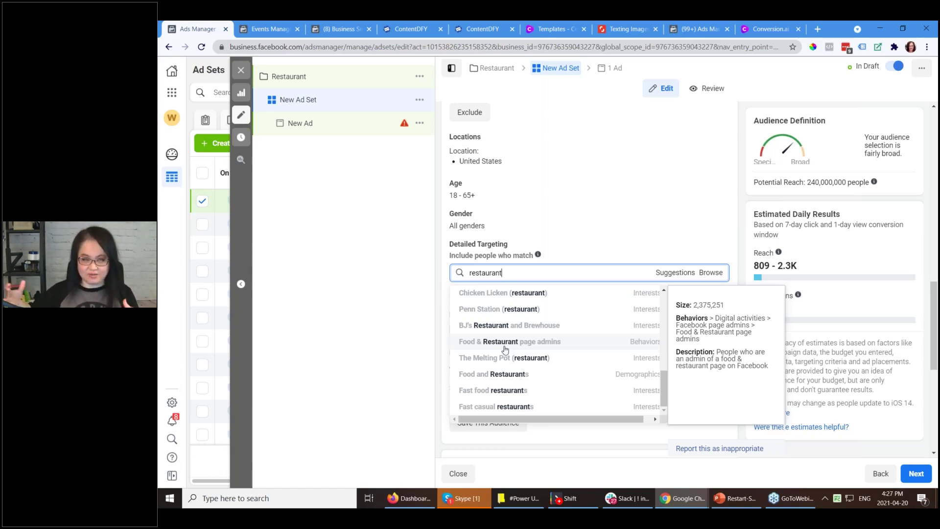
Search detailed targeting for "point of sale" and "entrepren" to explore alternative interests for restaurant owners
scroll(506, 350, "up", 2)
left_click_drag(519, 275, 459, 276)
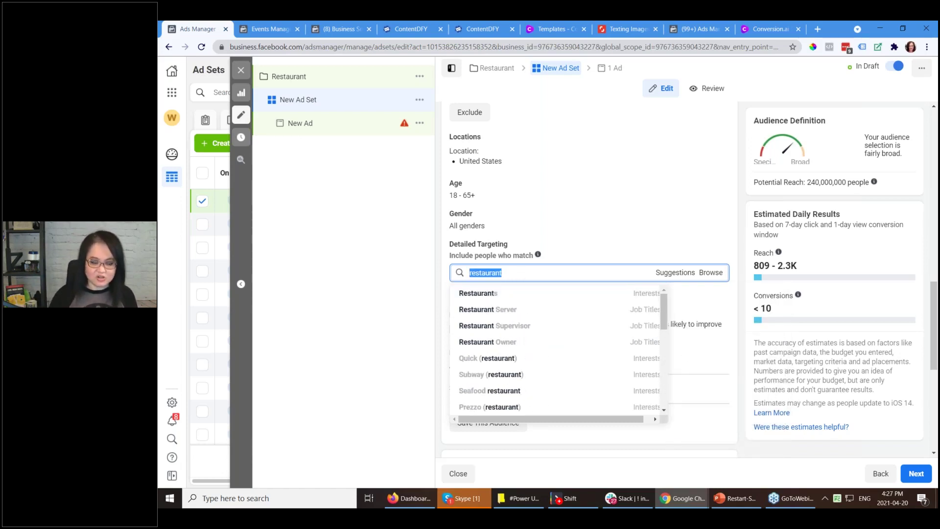
type("point of sale")
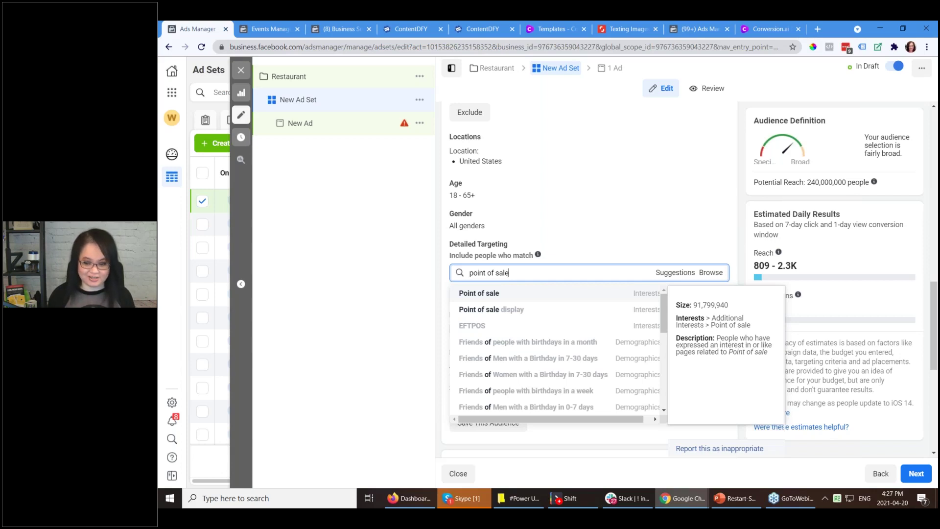
key("ctrl+a")
type("entrepren")
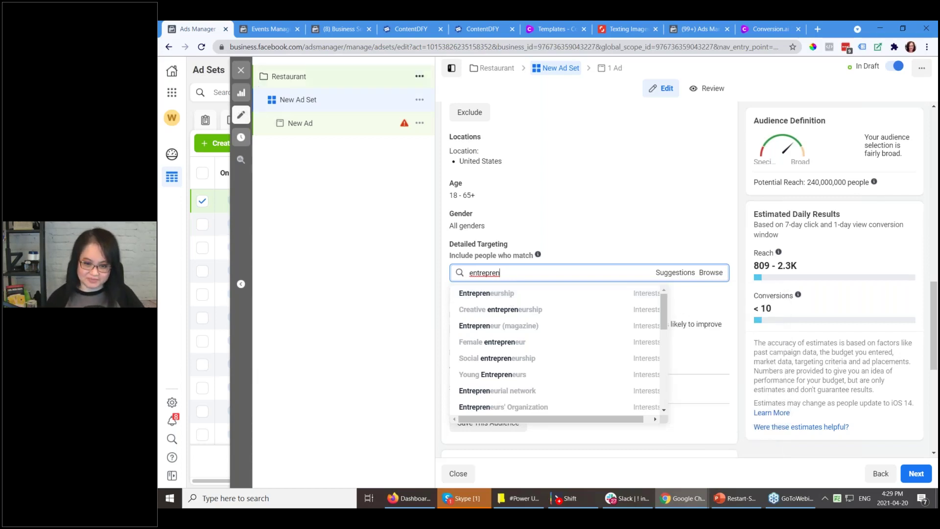
Switch to the Restart-Small-Business-Restaurant presentation in PowerPoint, showing its Short Cuts slide
left_click(744, 504)
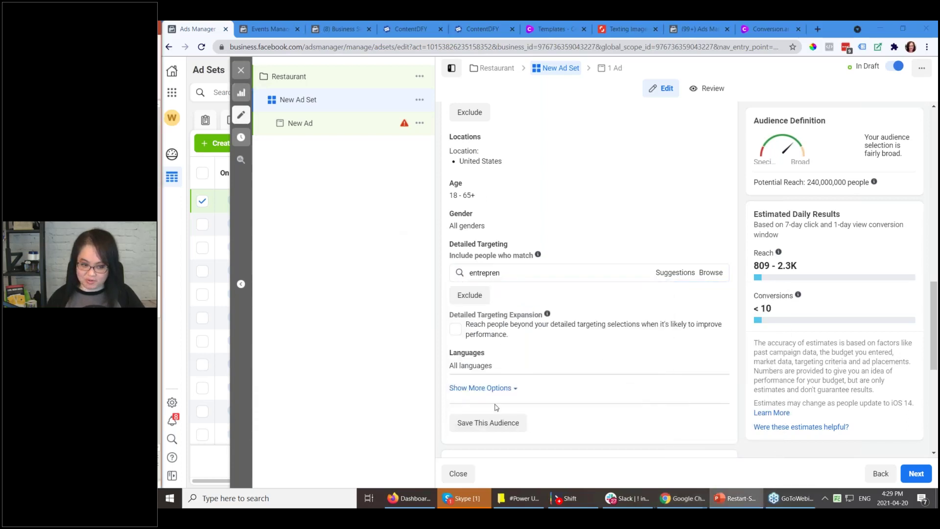
left_click(734, 502)
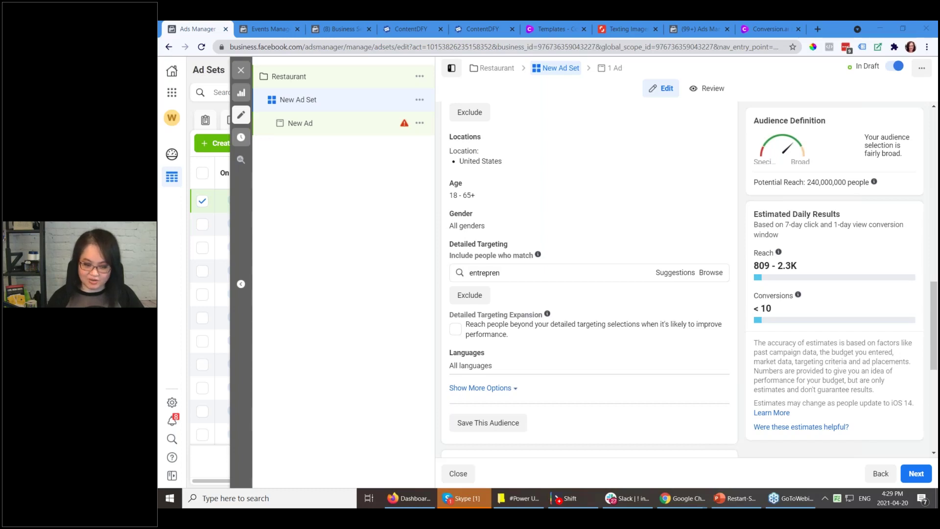
key("alt+Tab")
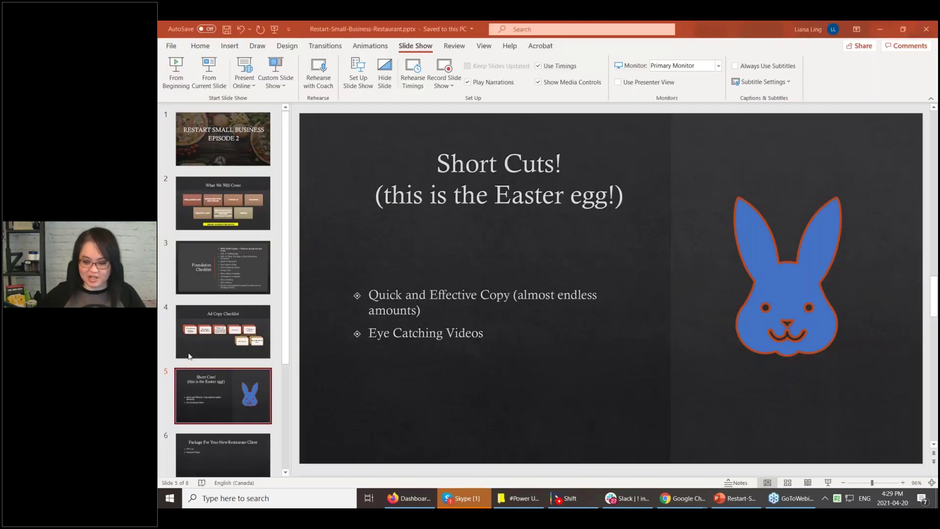
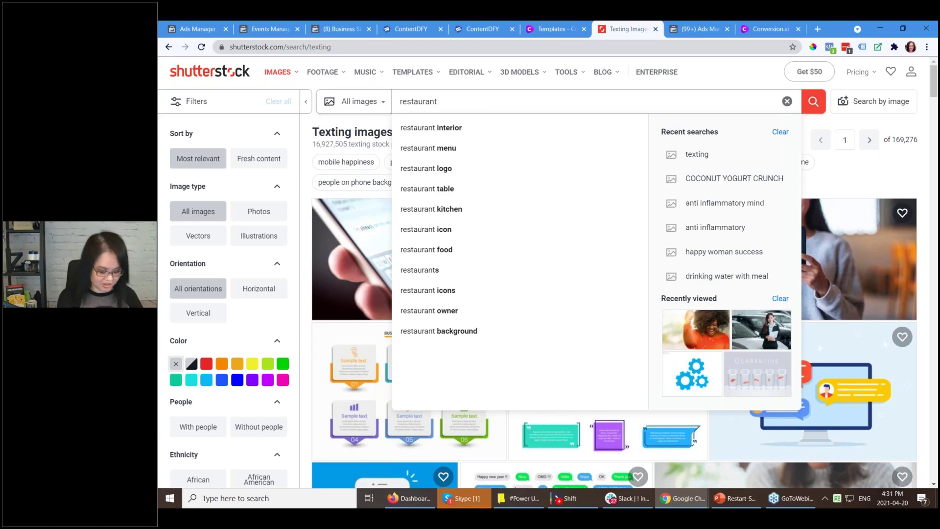
Search Shutterstock for "restaurant owner" and browse the image results for people and settings suitable for ads
type("owner")
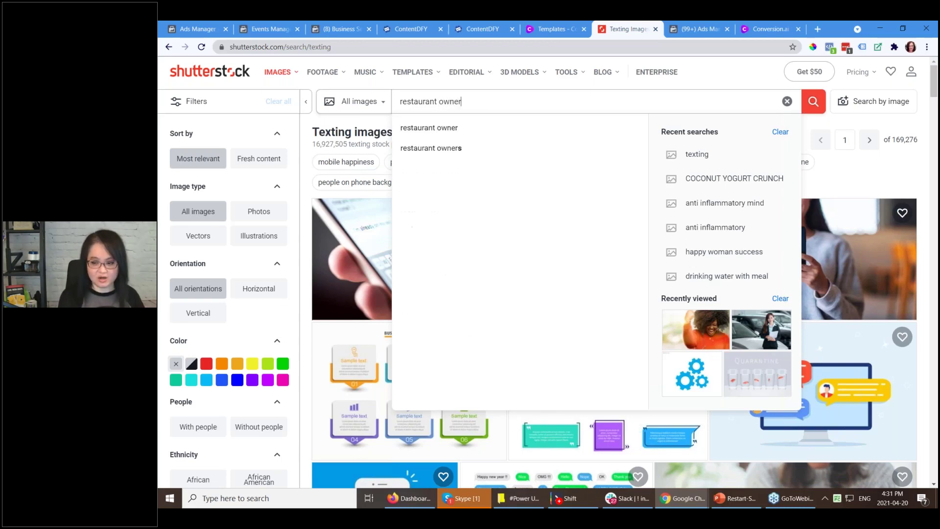
key("Return")
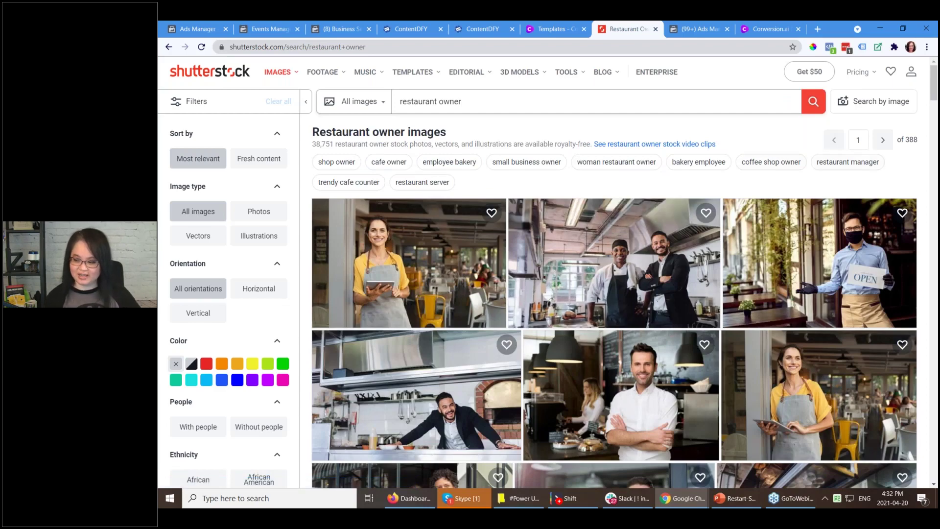
scroll(719, 210, "down", 7)
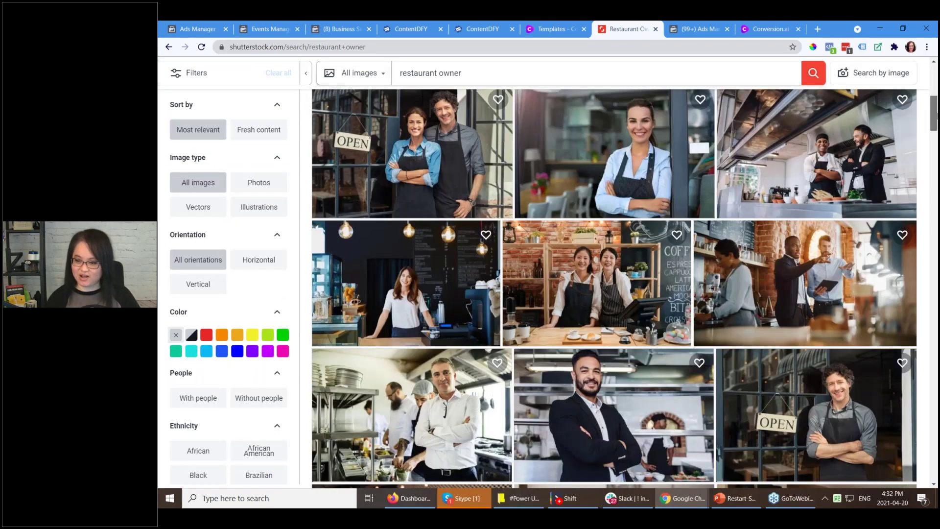
scroll(637, 243, "up", 4)
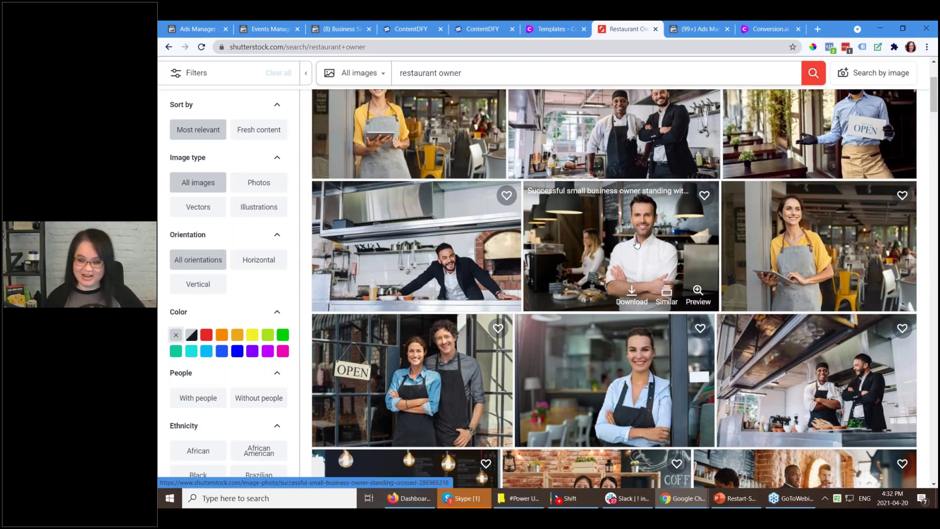
scroll(934, 98, "up", 1)
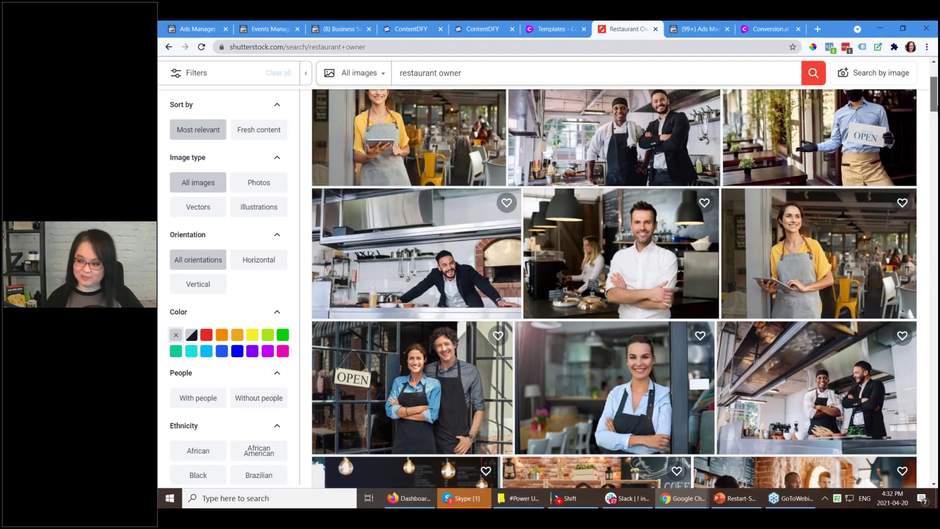
scroll(614, 289, "up", 2)
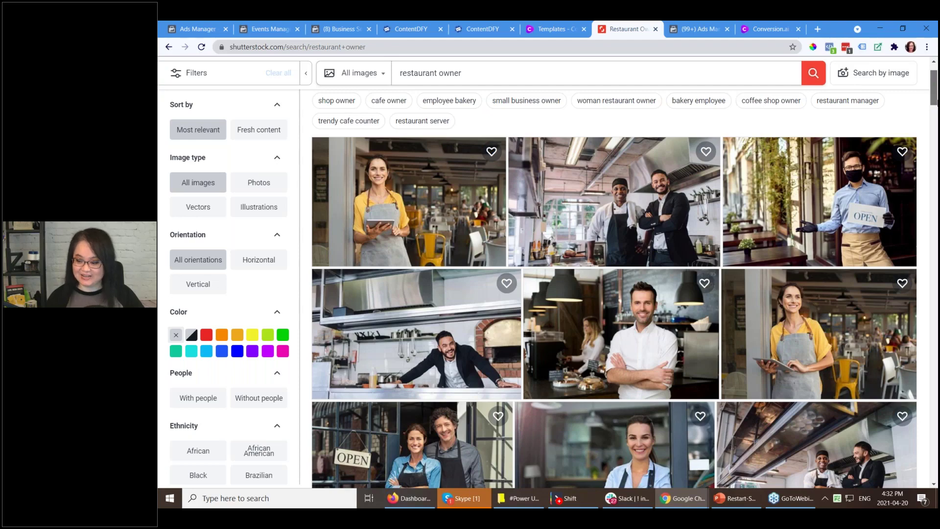
scroll(933, 113, "down", 4)
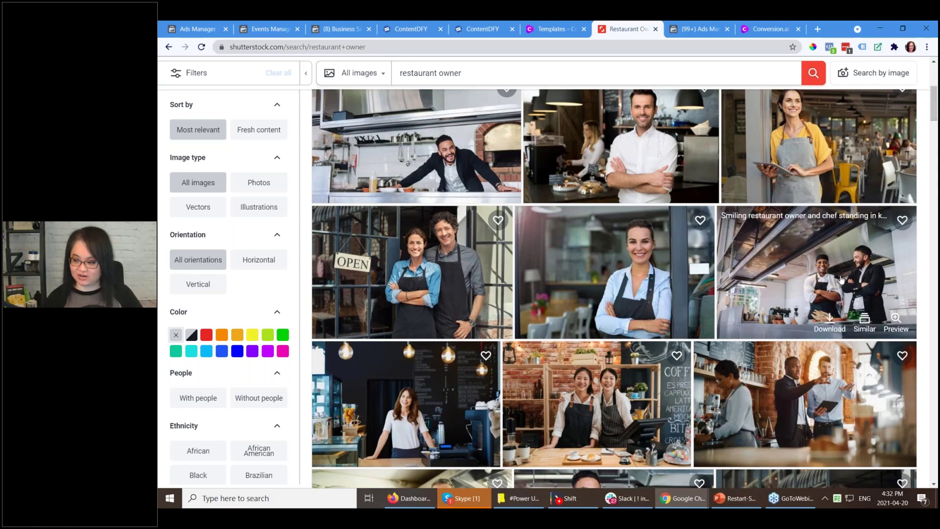
scroll(612, 289, "down", 2)
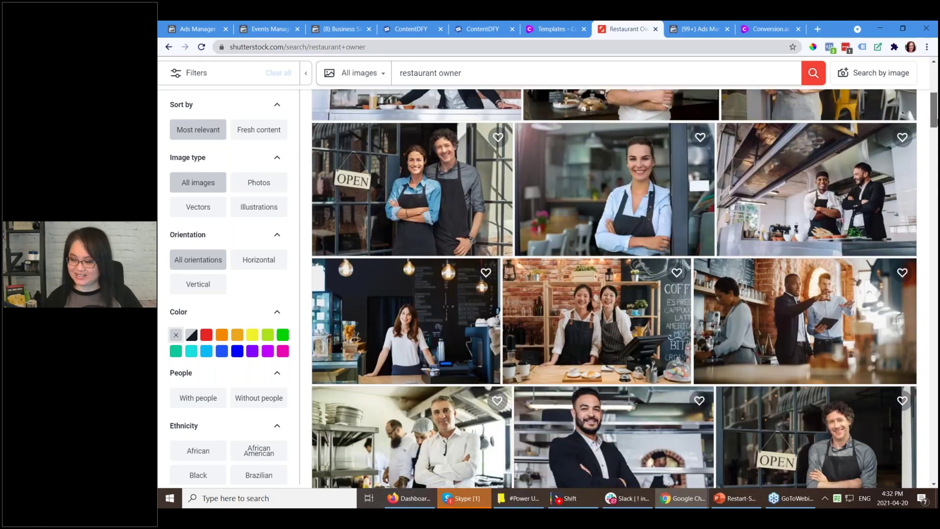
scroll(572, 256, "down", 4)
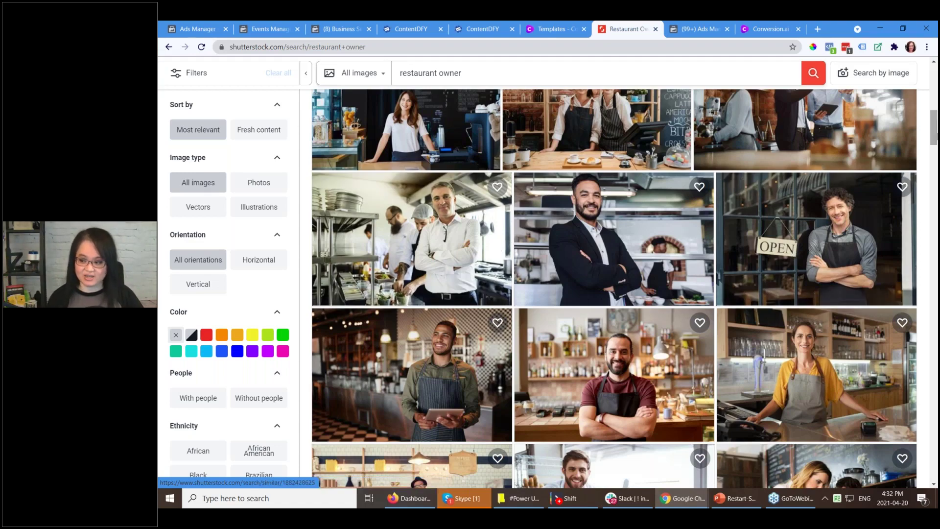
left_click_drag(935, 141, 936, 162)
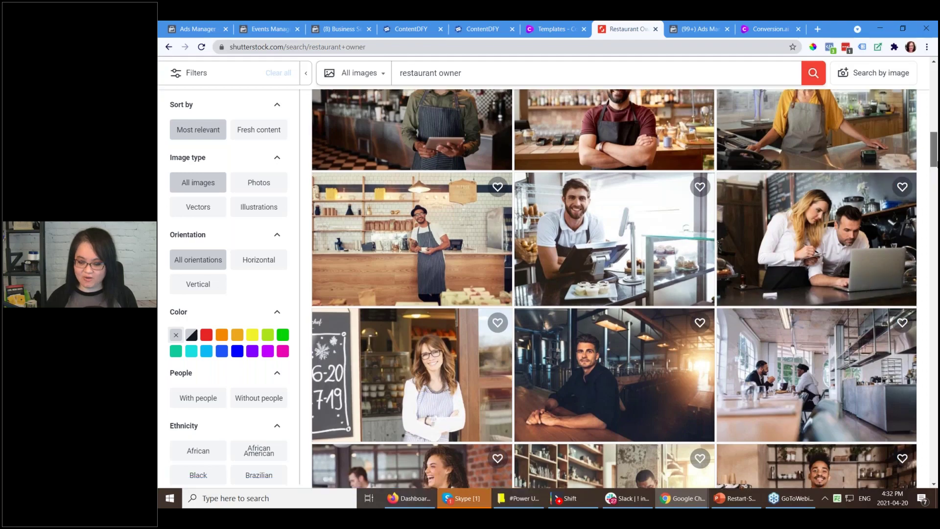
left_click_drag(934, 163, 921, 193)
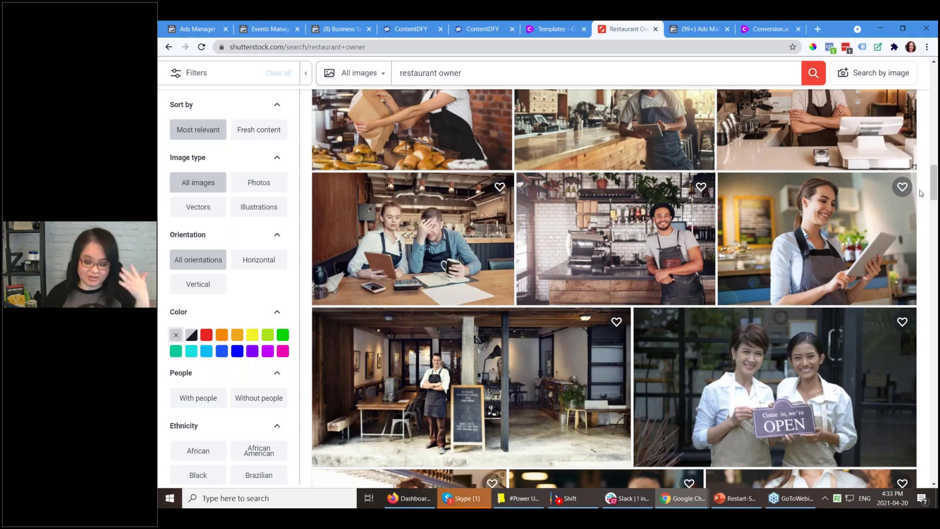
left_click_drag(934, 182, 932, 211)
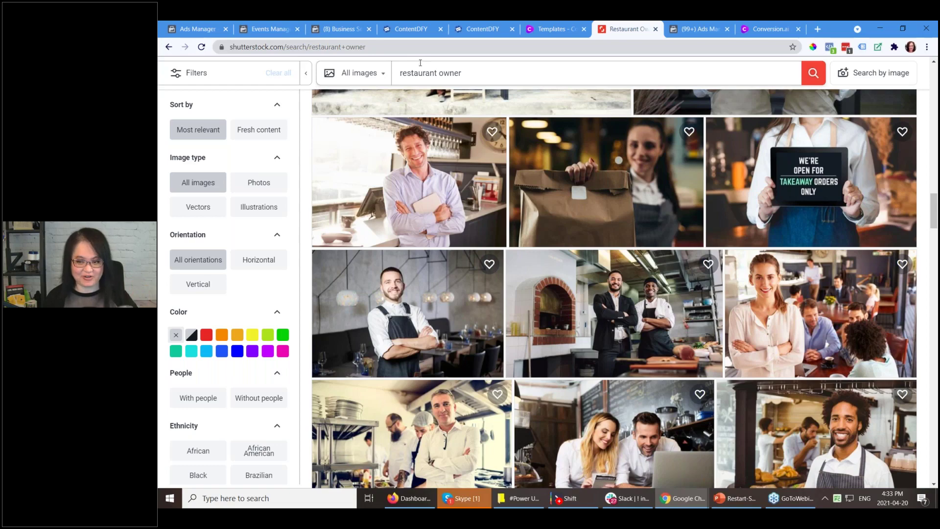
Go to the ContentDFY campaign list and view the landing page of the Restaurant Customer Campaign
left_click(406, 30)
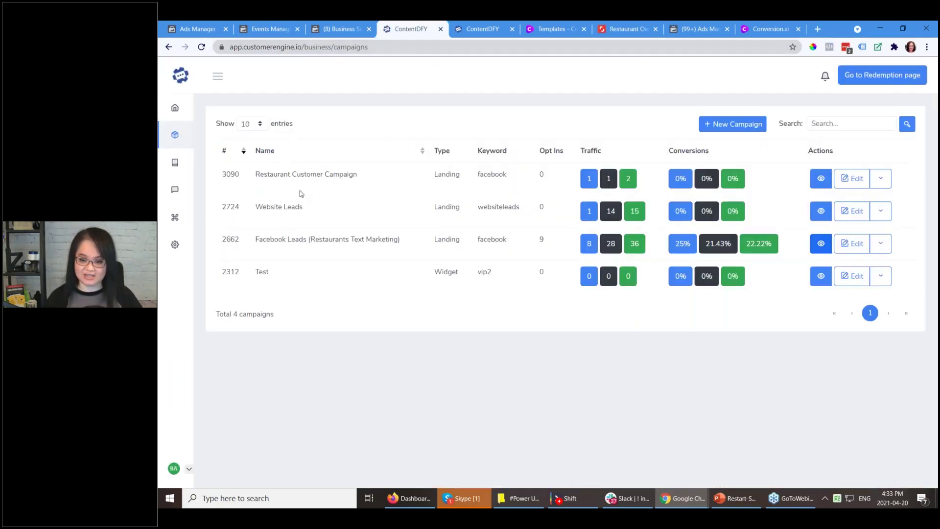
left_click(822, 178)
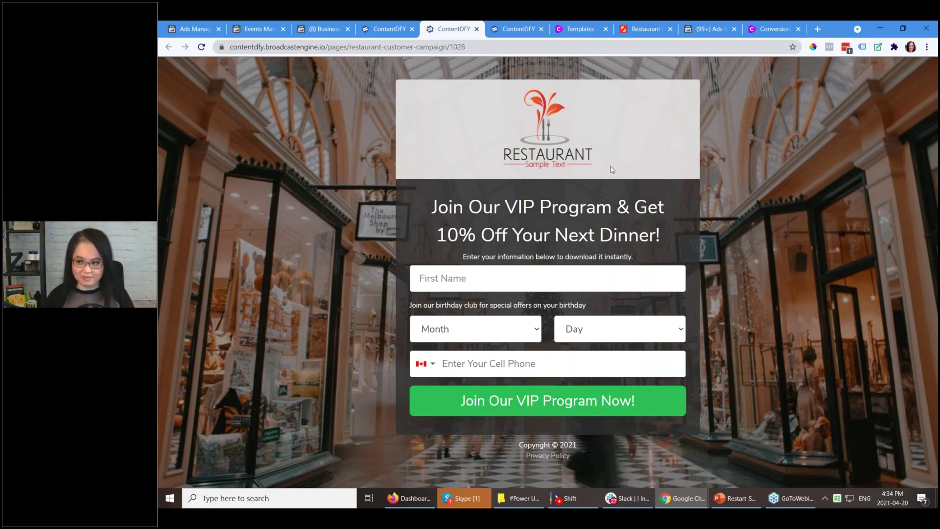
Go to the Conversion.ai template dashboard and open the Facebook ad primary text template
left_click(773, 29)
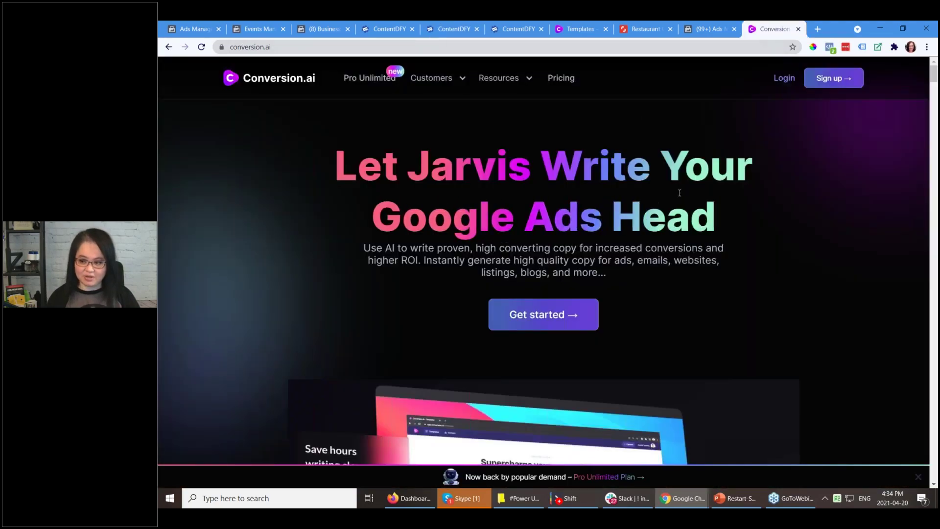
left_click(582, 28)
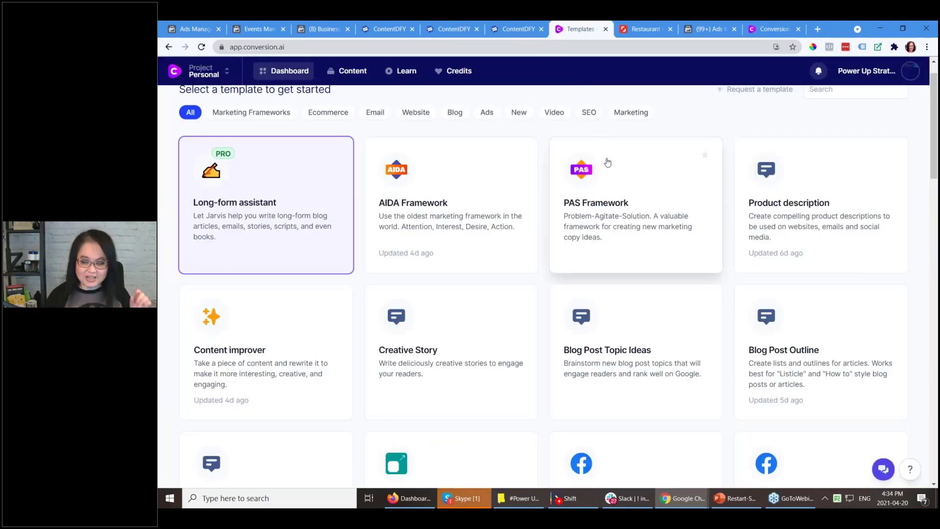
scroll(933, 153, "down", 5)
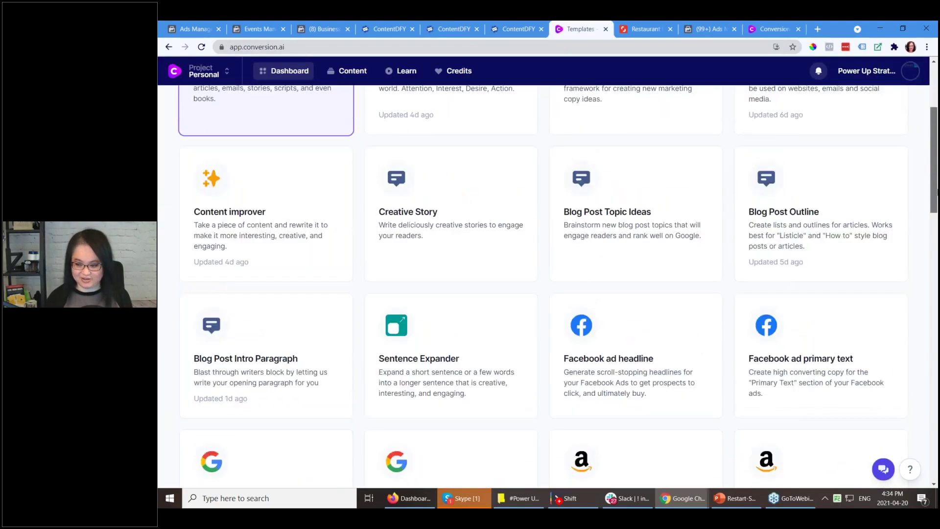
left_click(804, 253)
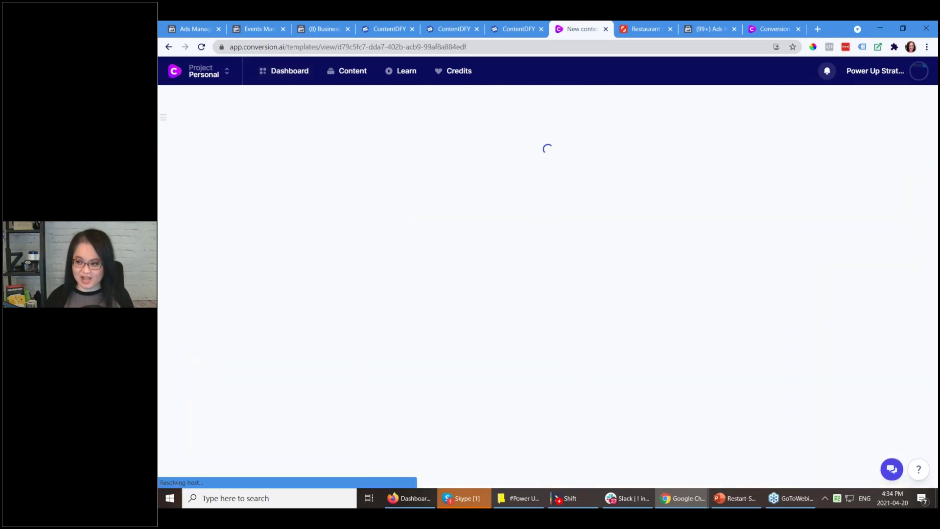
Revisit the restaurant VIP program landing page and switch to the Miami Handwriting campaign list in Ads Manager
left_click(513, 29)
left_click(450, 28)
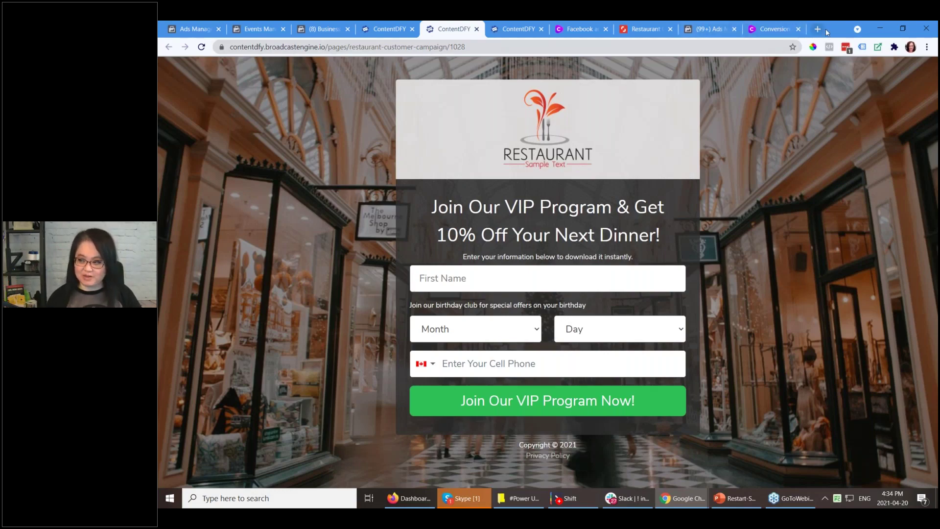
left_click(708, 30)
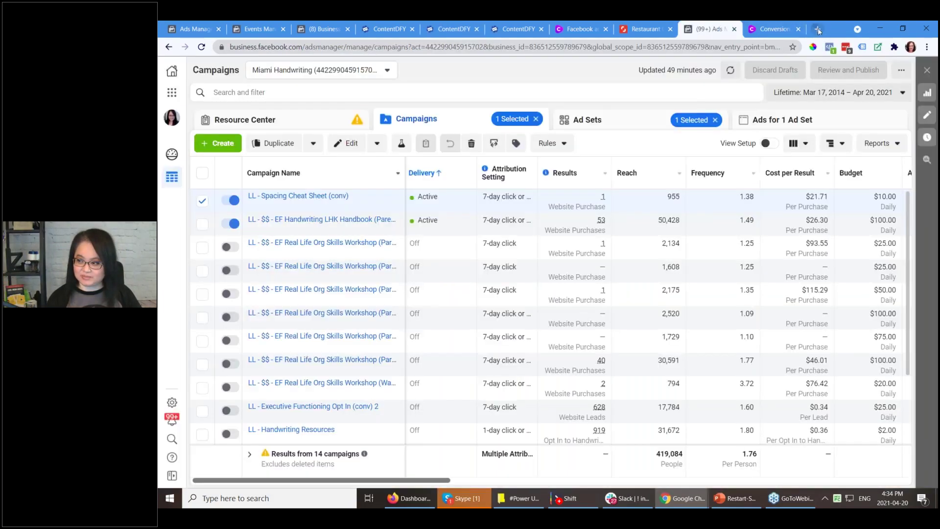
Search Google for "facebook ads library" in a new browser tab and go to the Facebook Ad Library
left_click(817, 30)
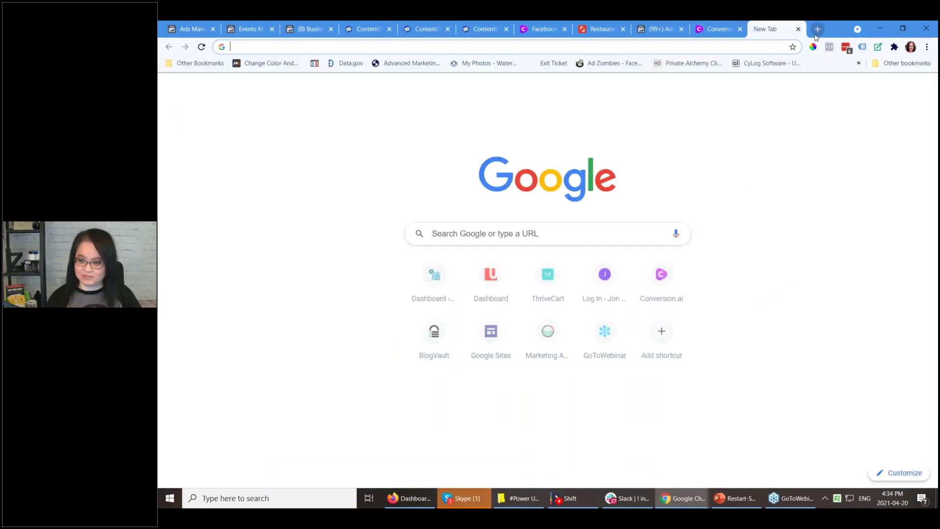
type("facebook ads library")
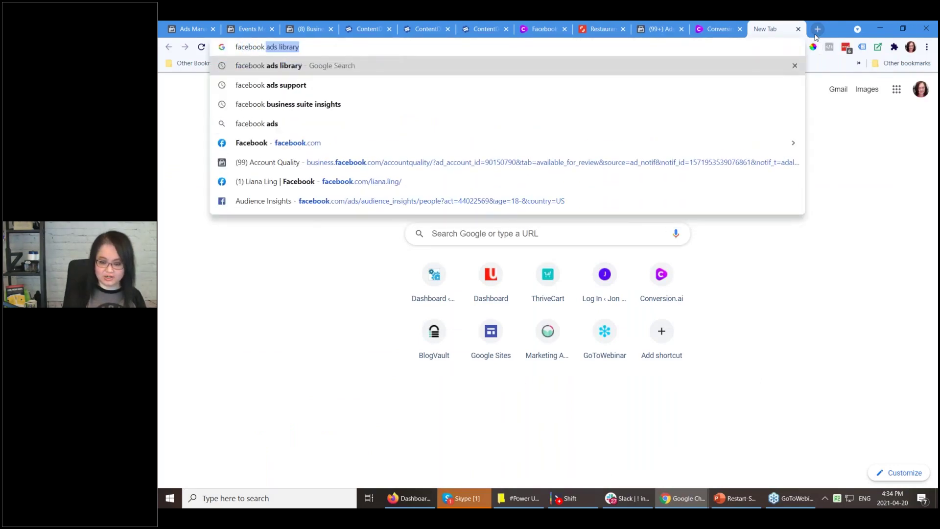
key("Return")
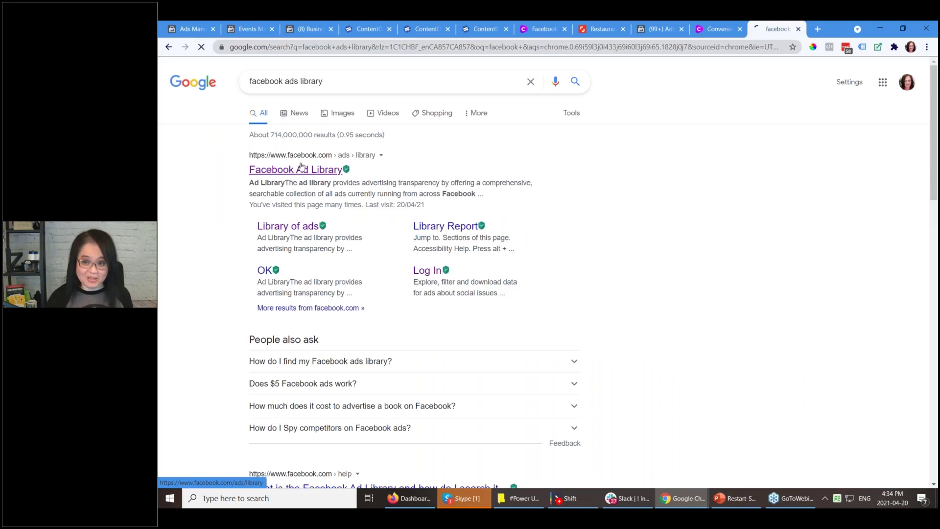
left_click(300, 170)
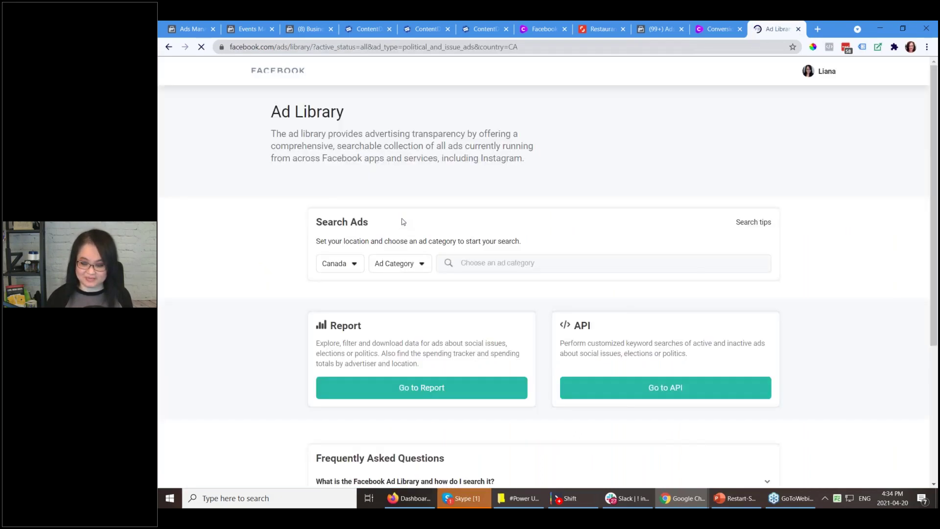
Set the ad search country to United States and the ad category to All Ads
left_click(347, 268)
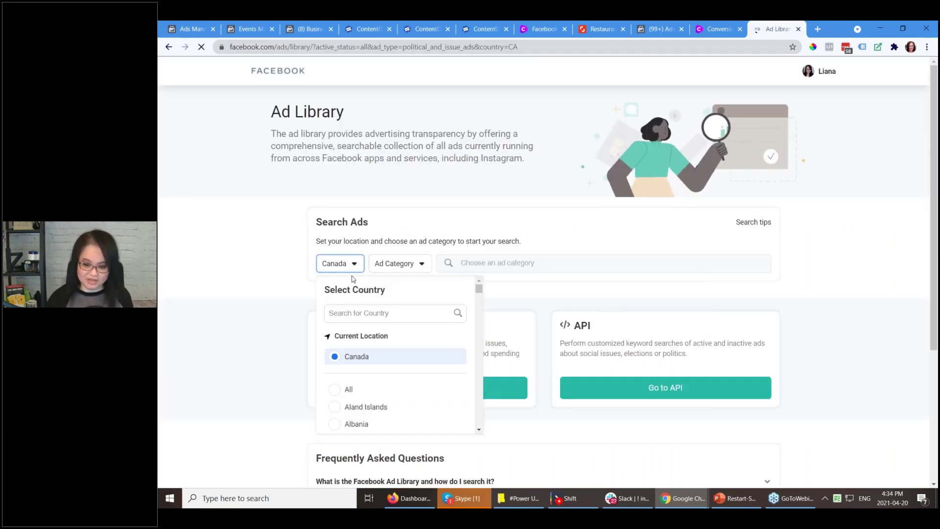
type("united")
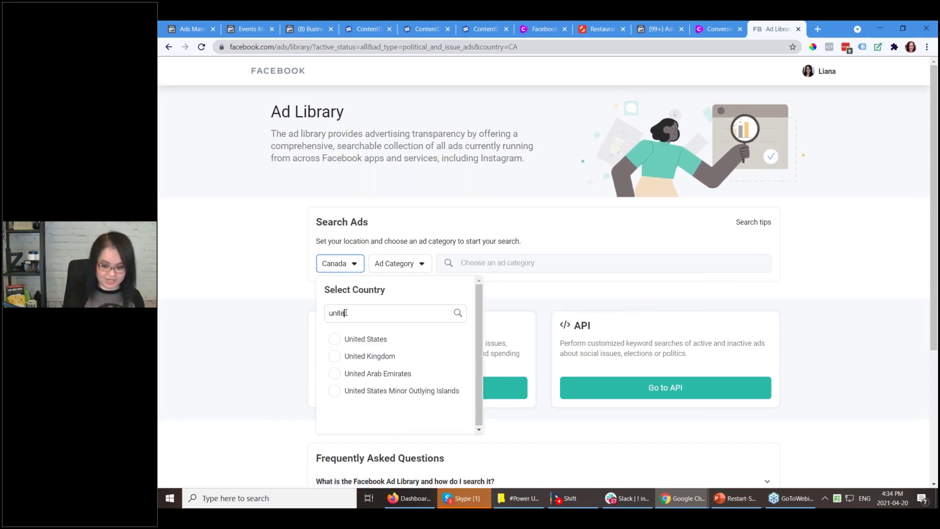
left_click(354, 339)
left_click(413, 264)
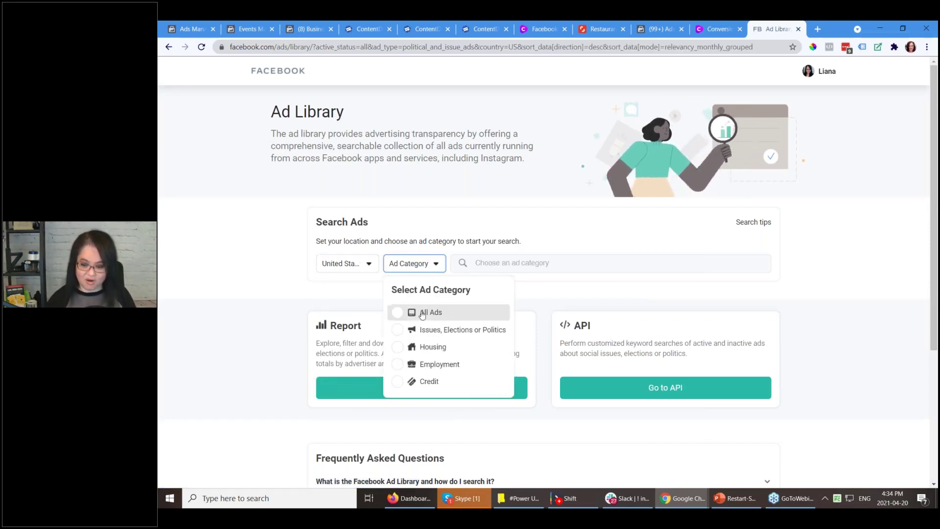
left_click(401, 311)
Search the Ad Library for "restaurant" and view the ads from the advertiser Restaurant City
left_click(558, 267)
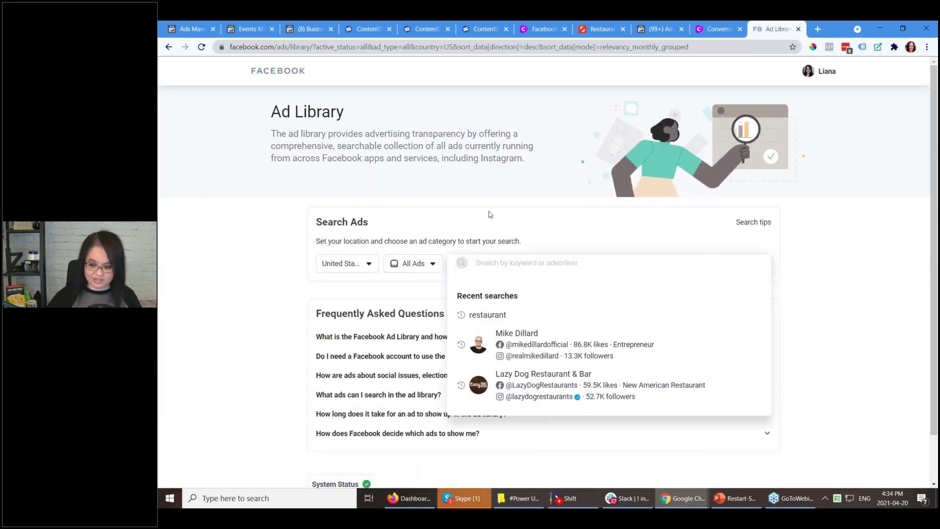
type("restaurant")
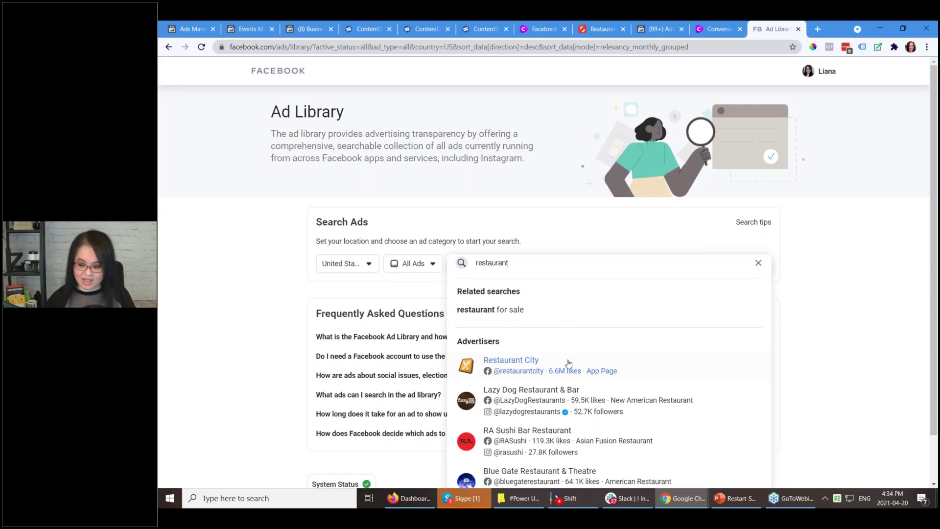
left_click(586, 355)
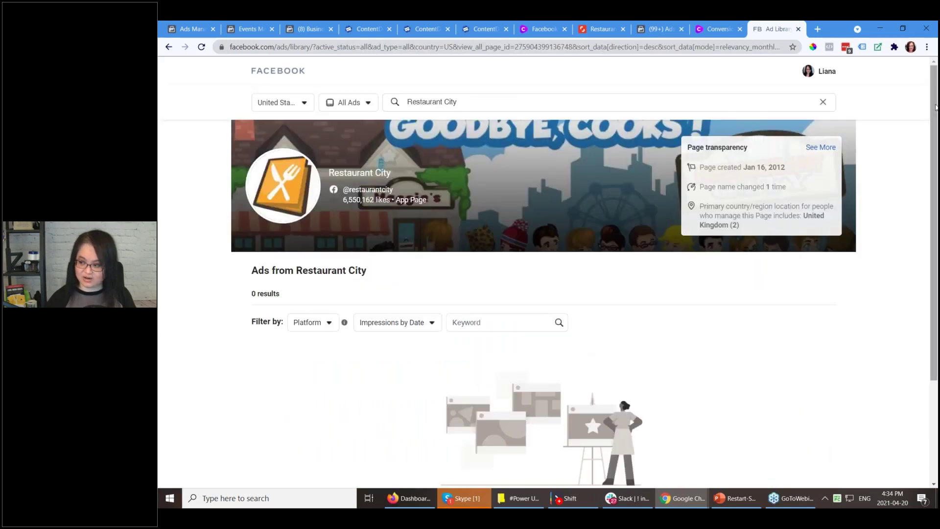
Shorten the advertiser search to "Restaurant" and view the ads from Lazy Dog Restaurant & Bar
left_click(470, 102)
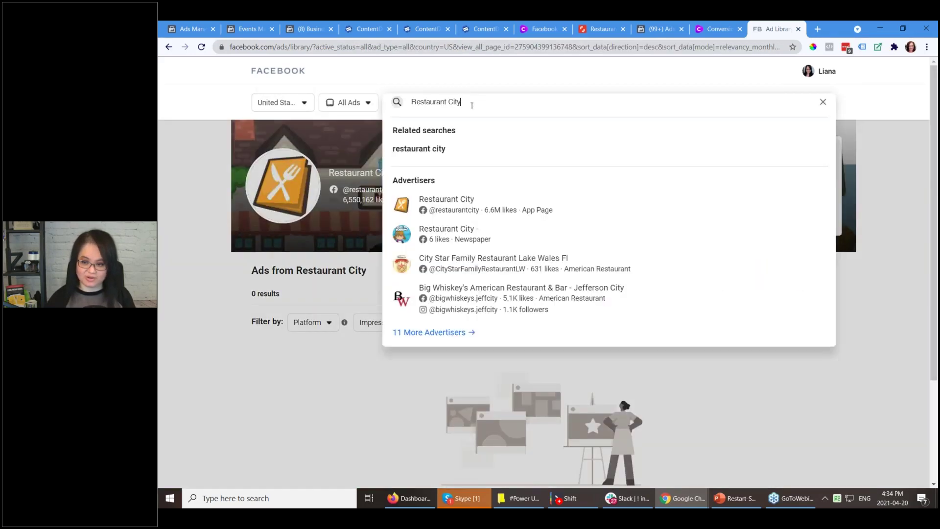
key("BackSpace")
key("BackSpace")
key("BackSpace")
key("BackSpace")
key("BackSpace")
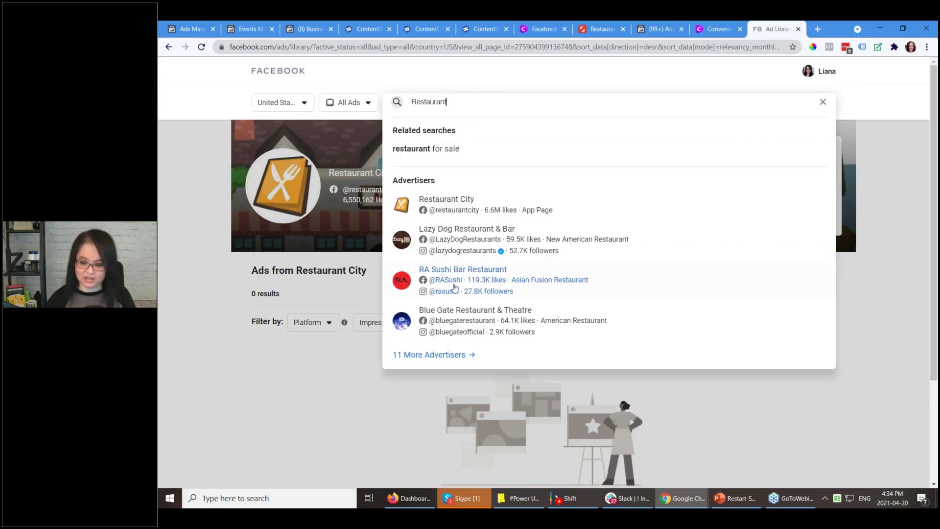
left_click(458, 240)
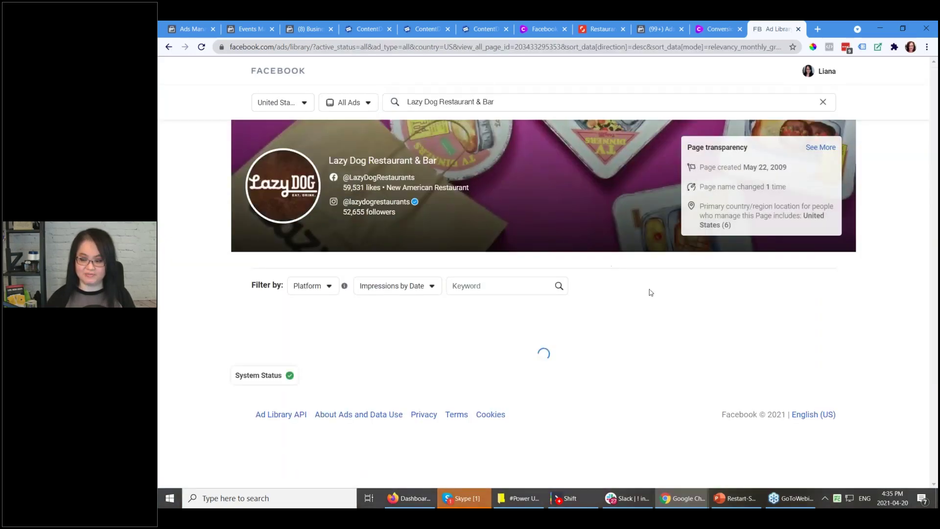
Browse the Lazy Dog ads and copy the primary text of the family-style Mac N Cheese meal ad
scroll(543, 303, "down", 5)
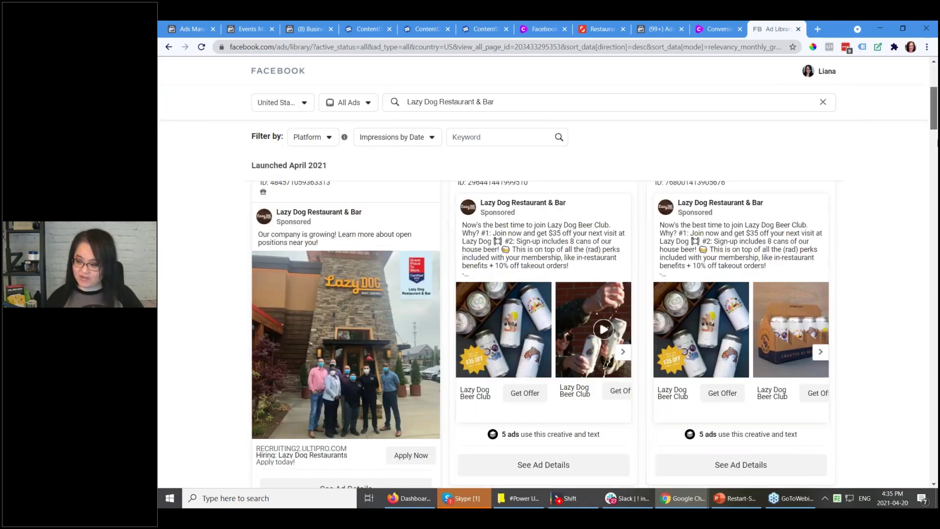
scroll(925, 180, "down", 5)
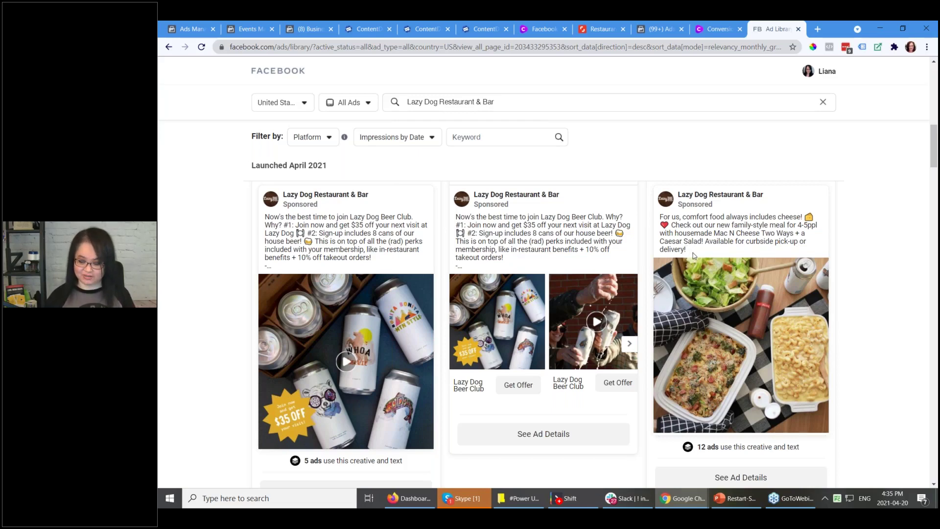
left_click_drag(688, 251, 660, 223)
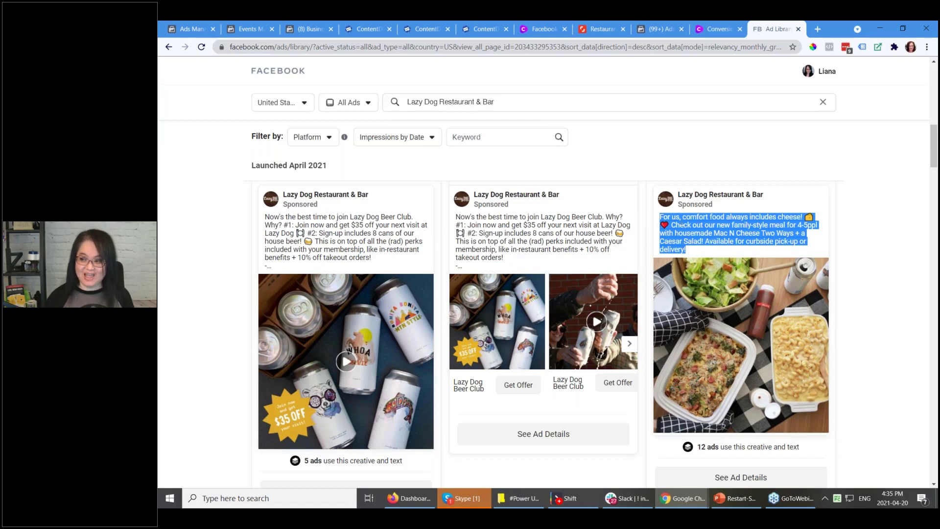
Switch to the Conversion.ai app and open the Content improver template from its template dashboard
left_click(718, 28)
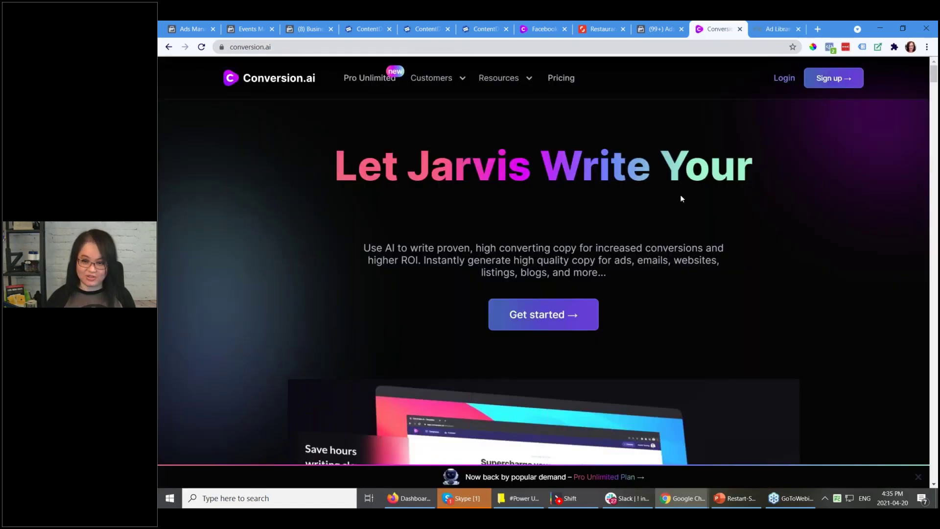
left_click(552, 32)
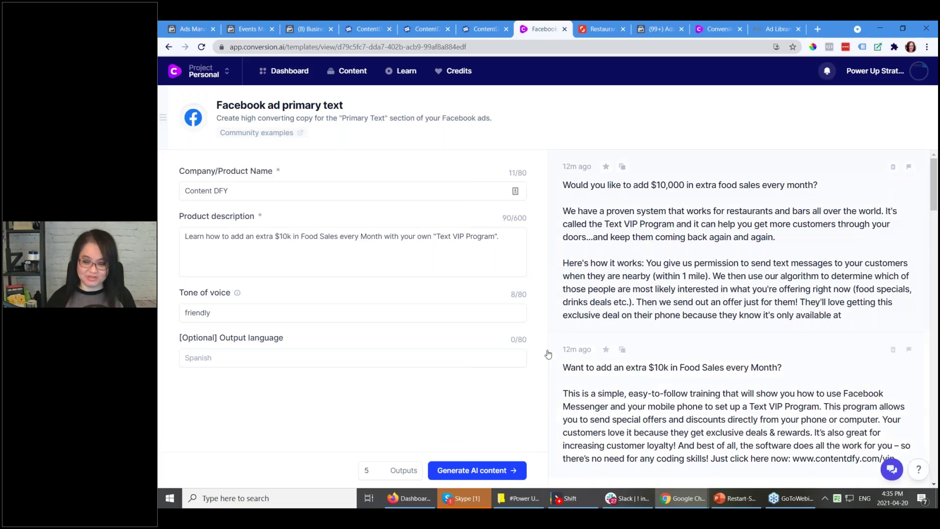
left_click(288, 74)
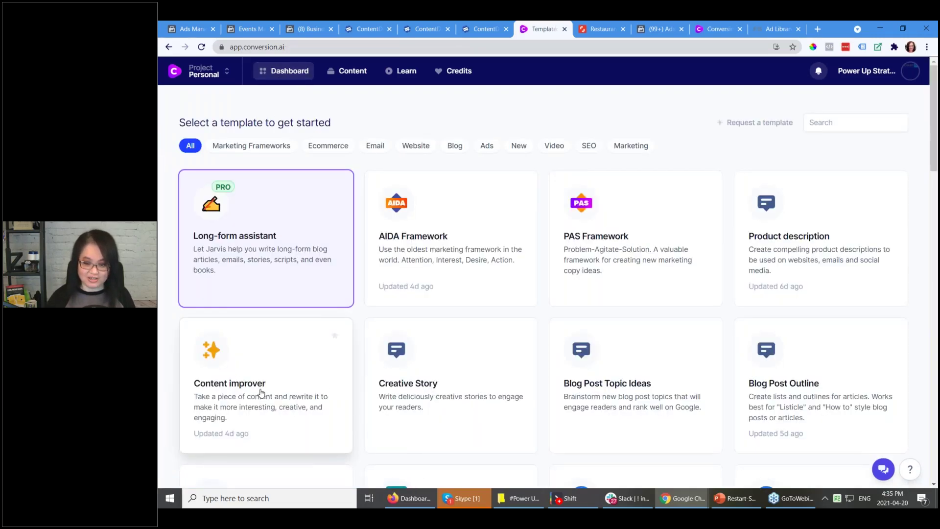
left_click(263, 397)
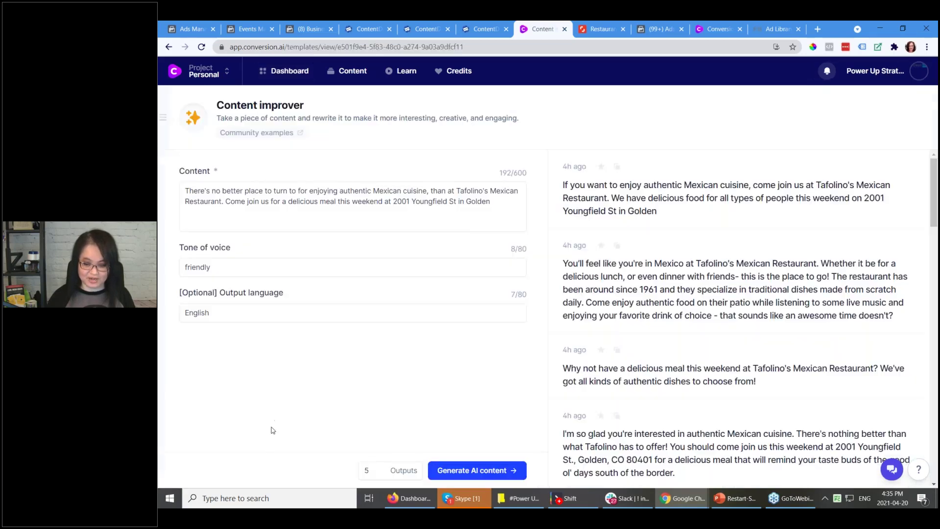
Replace the Content improver text with the copied Mac N Cheese ad copy, then generate and review the AI rewrites
left_click(245, 201)
key("ctrl+a")
type("For us, comfort food always includes cheese! 🧀❤ Check out our new family-style meal for 4-5ppl with housemade Mac N Cheese Two Ways + a Caesar Salad! Available for curbside pick-up or delivery!")
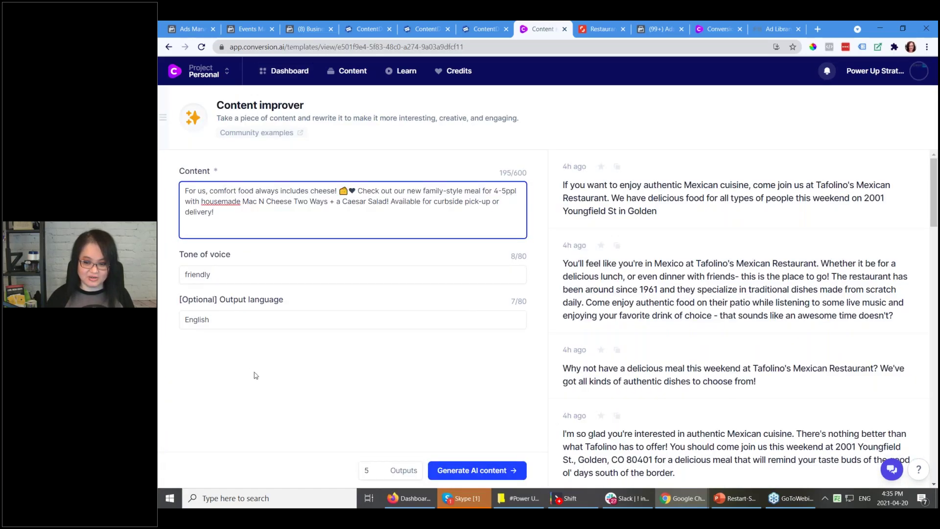
left_click(221, 280)
key("ctrl+a")
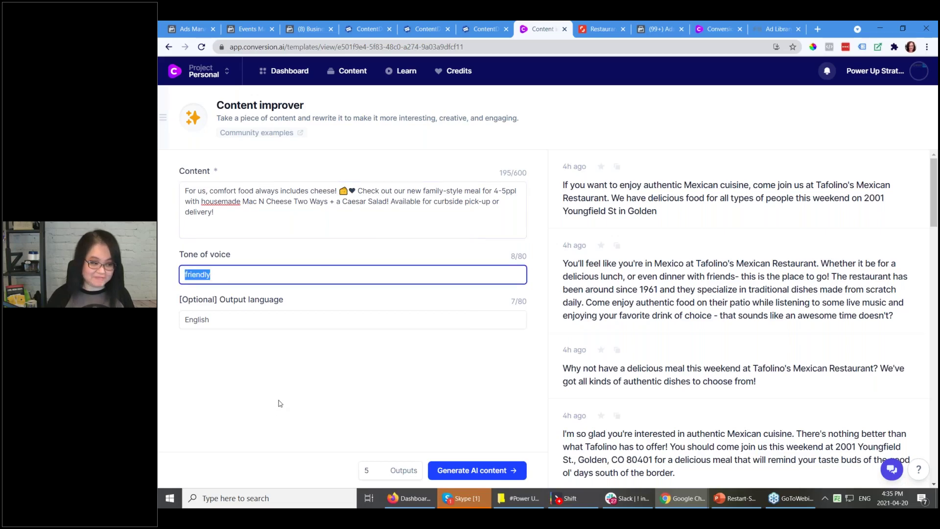
left_click(280, 403)
left_click(469, 470)
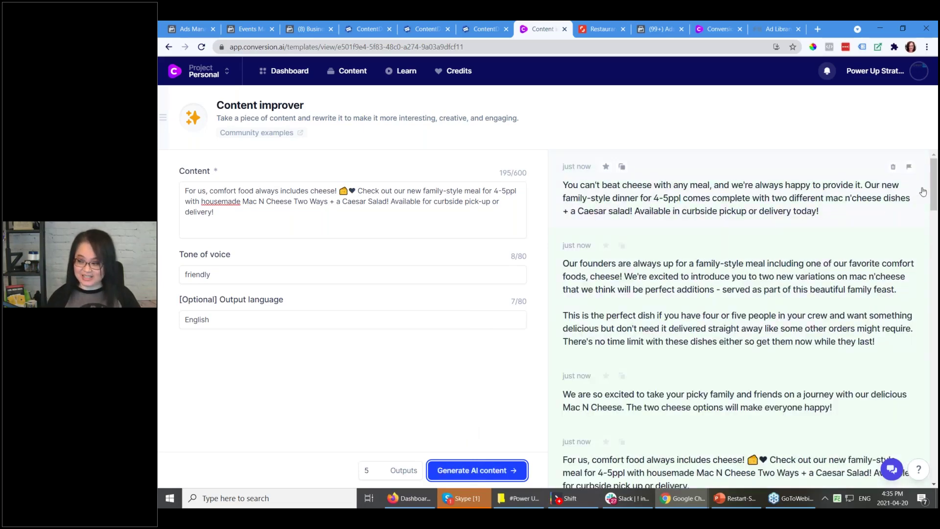
scroll(928, 201, "down", 2)
mouse_move(928, 201)
left_mouse_down()
mouse_move(931, 223)
mouse_move(934, 188)
left_mouse_up()
Copy the ad copy from the Content improver and open the Facebook ad primary text template
triple_click(244, 211)
key("ctrl+c")
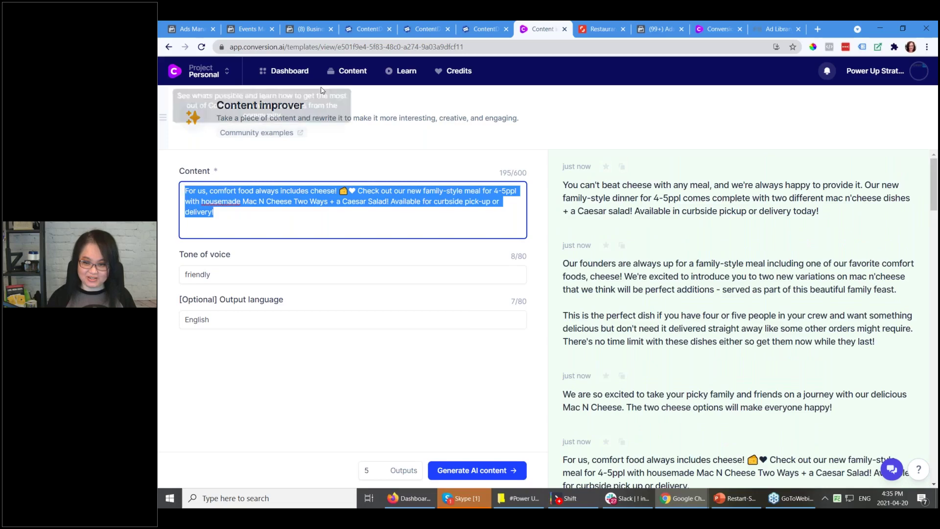
left_click(287, 75)
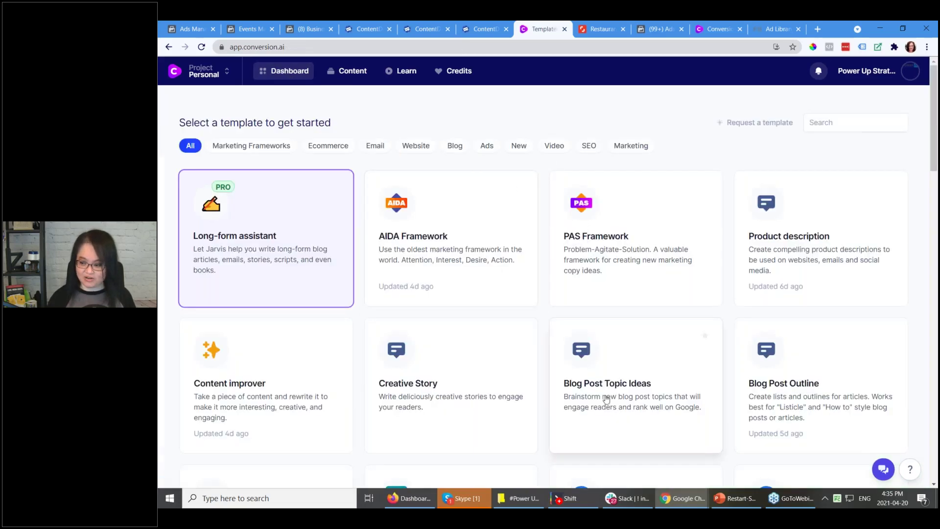
scroll(935, 158, "down", 6)
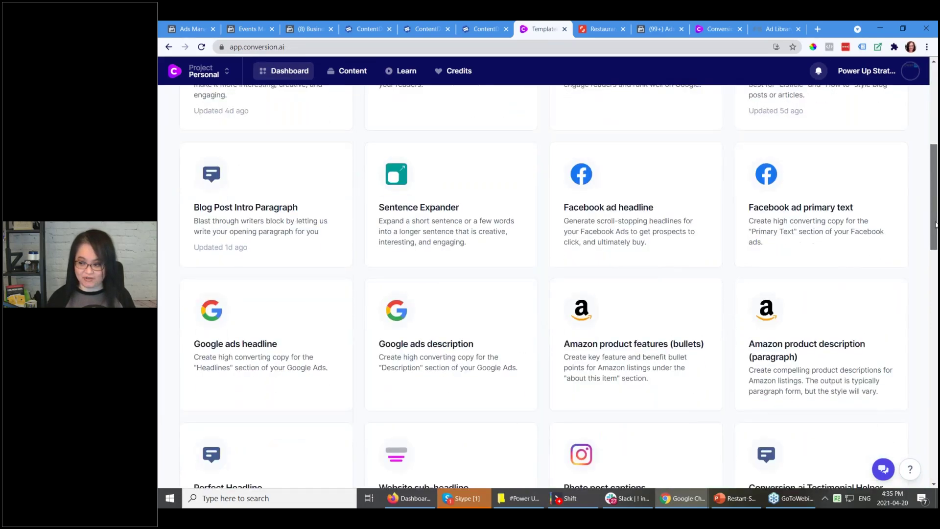
left_click(807, 205)
Paste the Mac N Cheese copy as product description, set the company name to "Delicious Restaurant", and generate the ad text
left_click(236, 242)
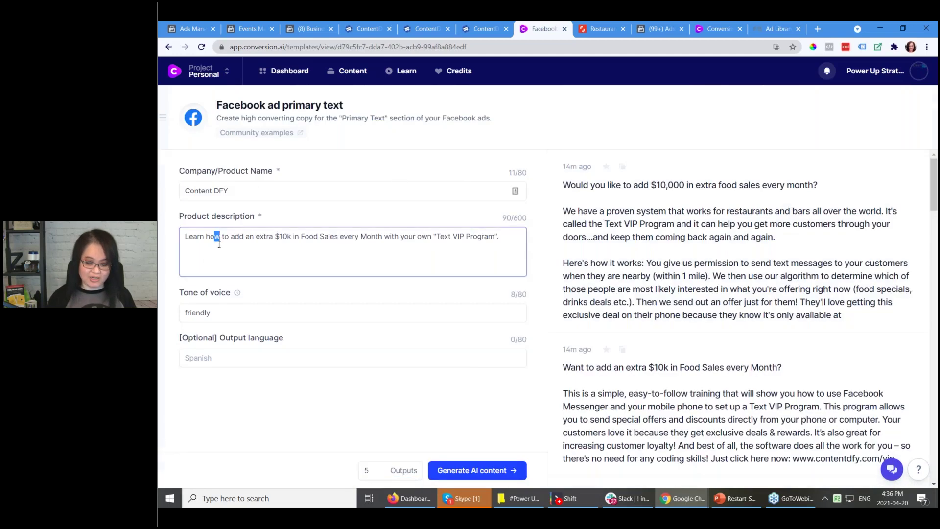
key("ctrl+a")
key("ctrl+v")
left_click(196, 191)
key("ctrl+a")
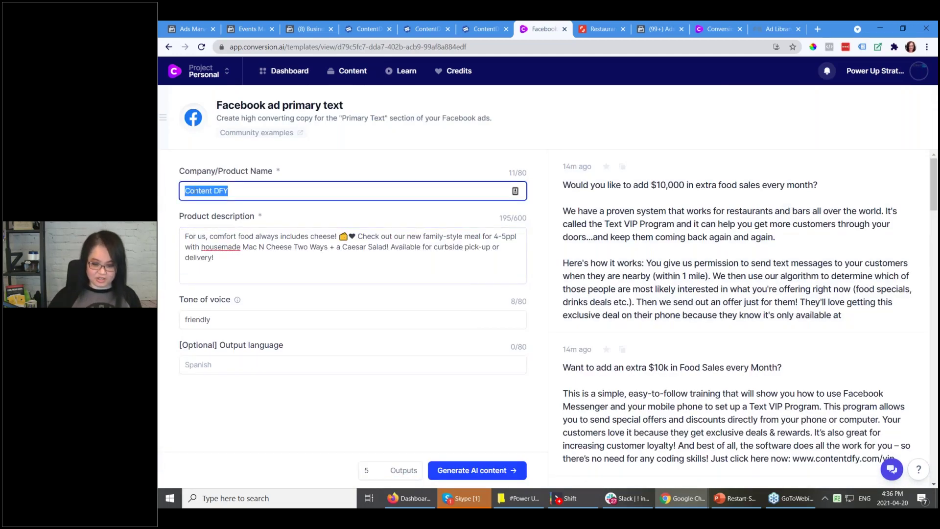
type("Delicious Re")
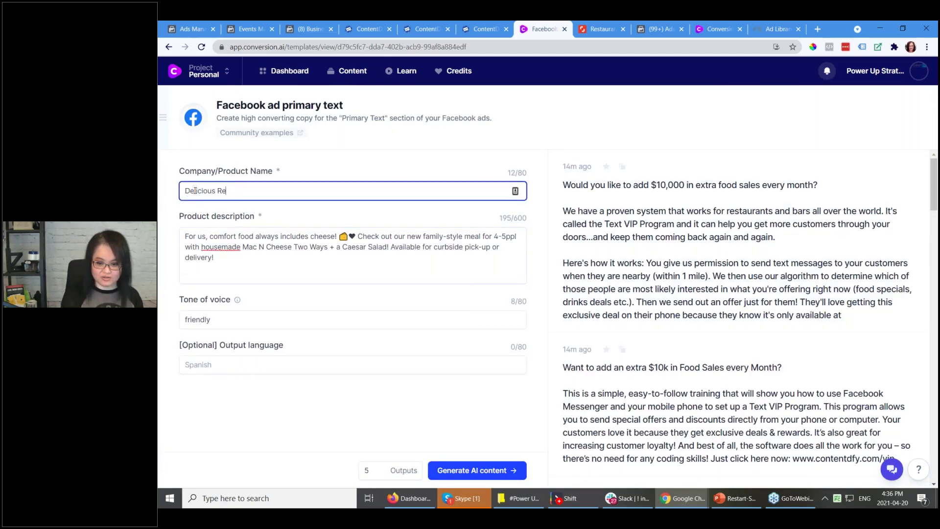
type("staurant")
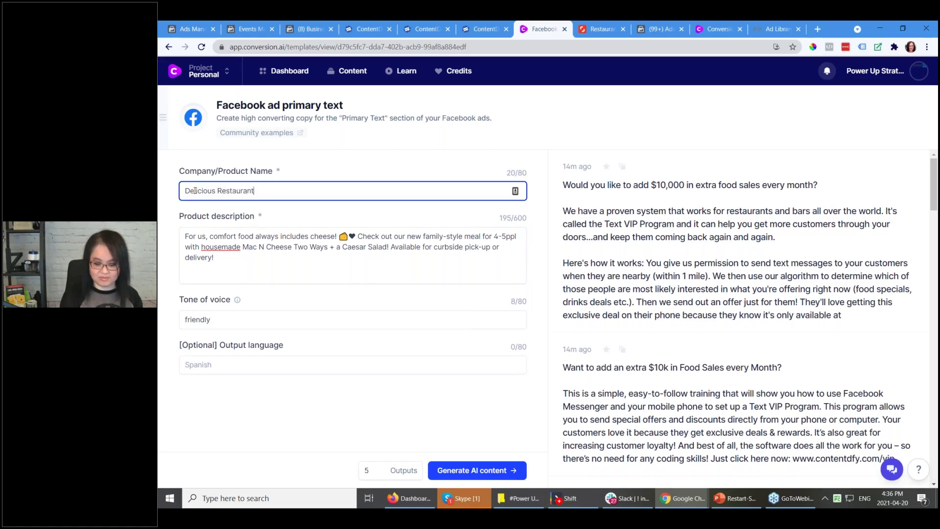
left_click(467, 470)
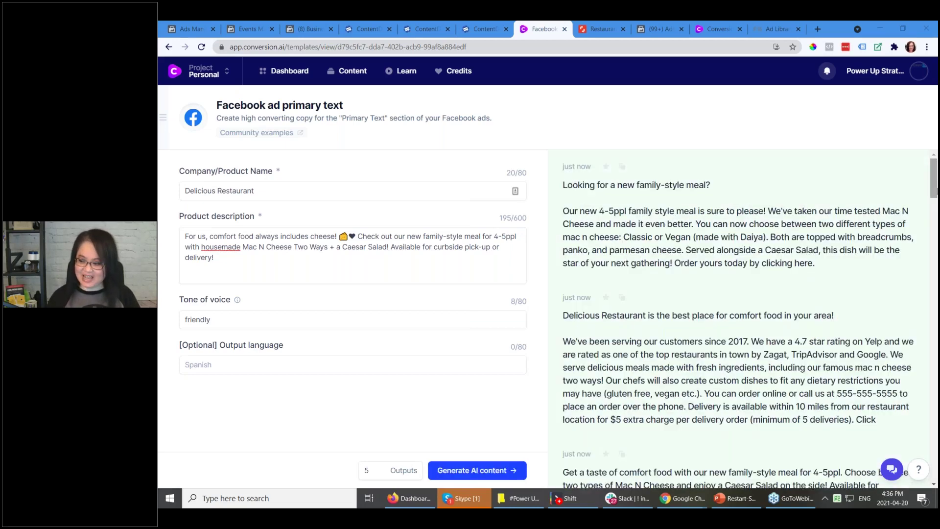
Read through the newly generated Facebook ad primary text variations for Delicious Restaurant
left_click_drag(937, 190, 936, 237)
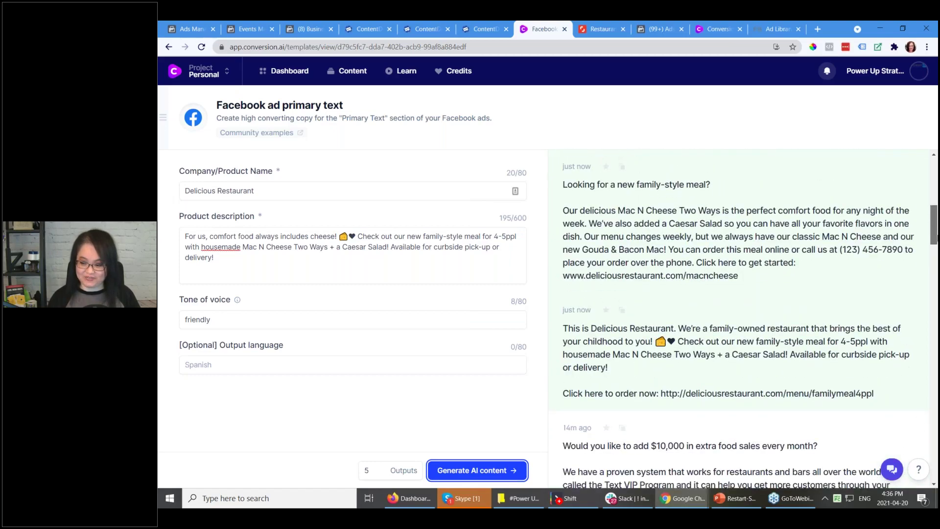
scroll(732, 382, "up", 1)
scroll(731, 382, "down", 1)
scroll(731, 382, "up", 1)
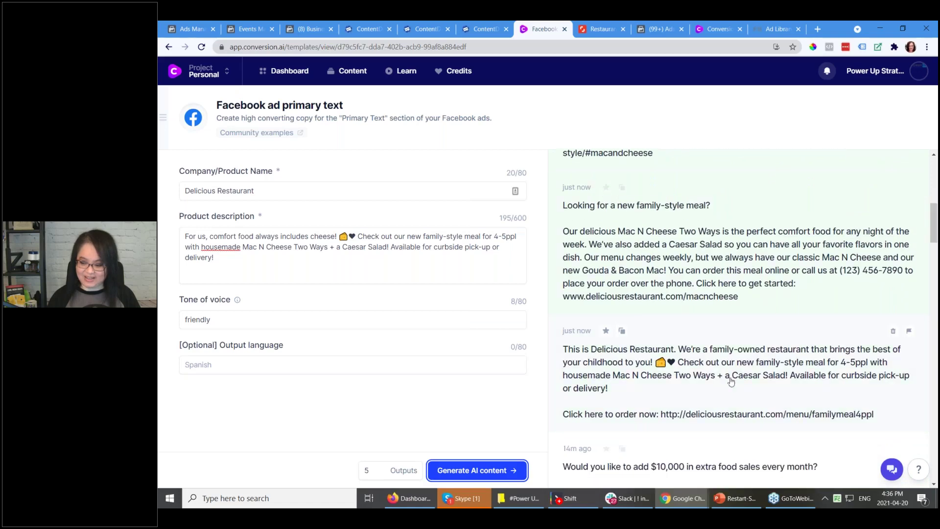
left_click_drag(936, 234, 936, 187)
Set the tone of voice to "confident", generate new Facebook ad primary text, and read through the variations
left_click_drag(214, 318, 175, 313)
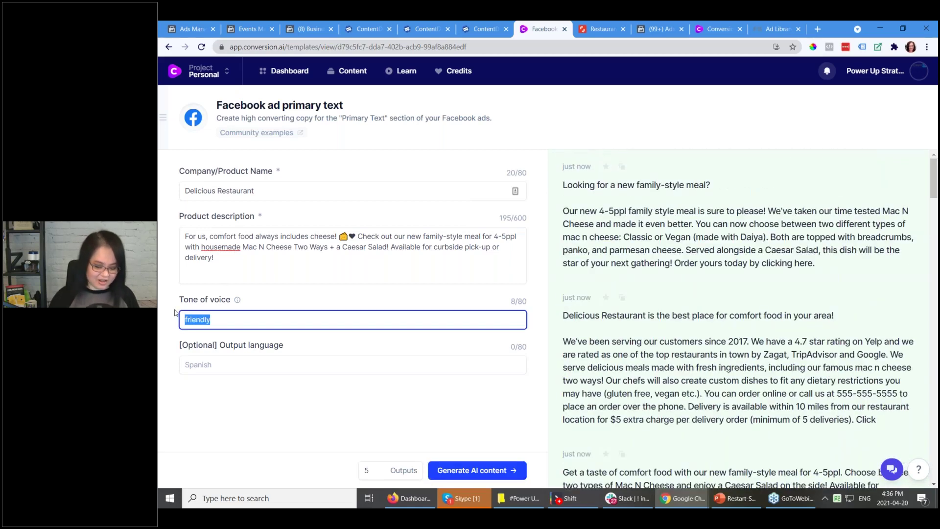
type("c")
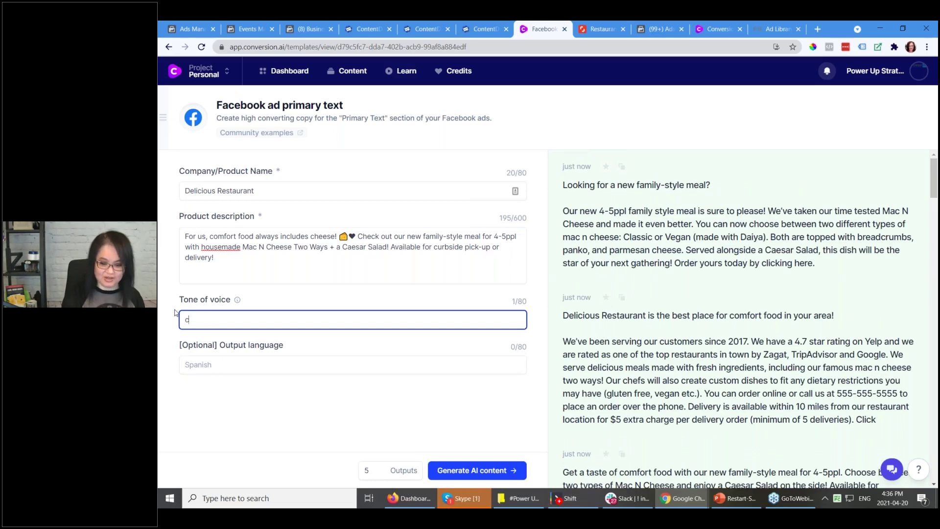
type("onfident")
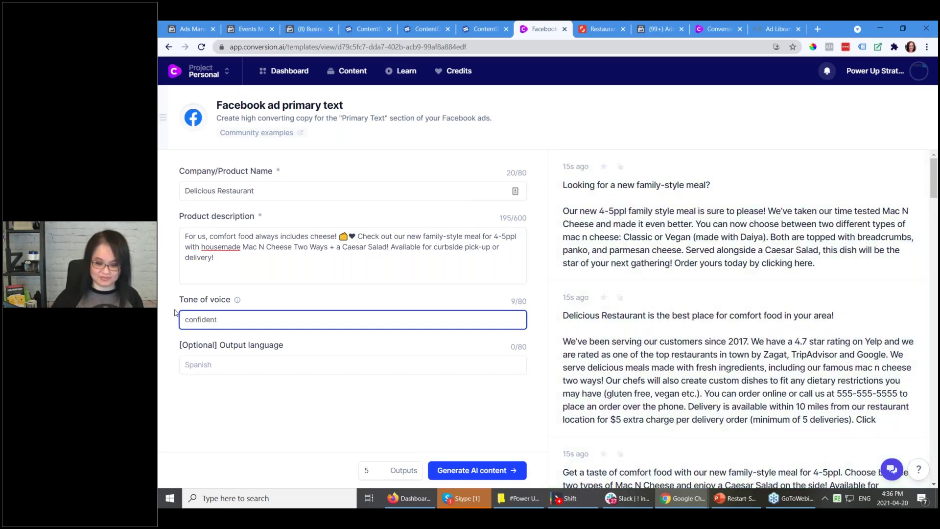
left_click(461, 471)
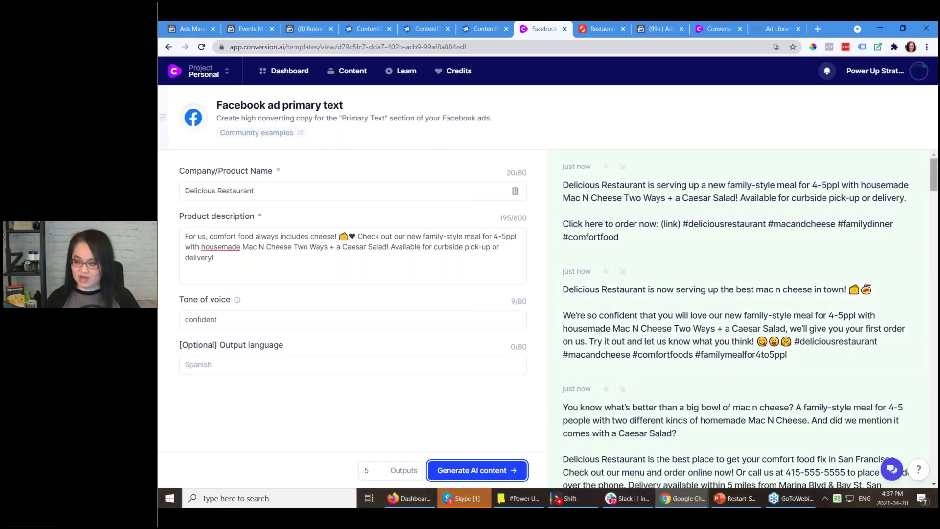
scroll(936, 180, "down", 3)
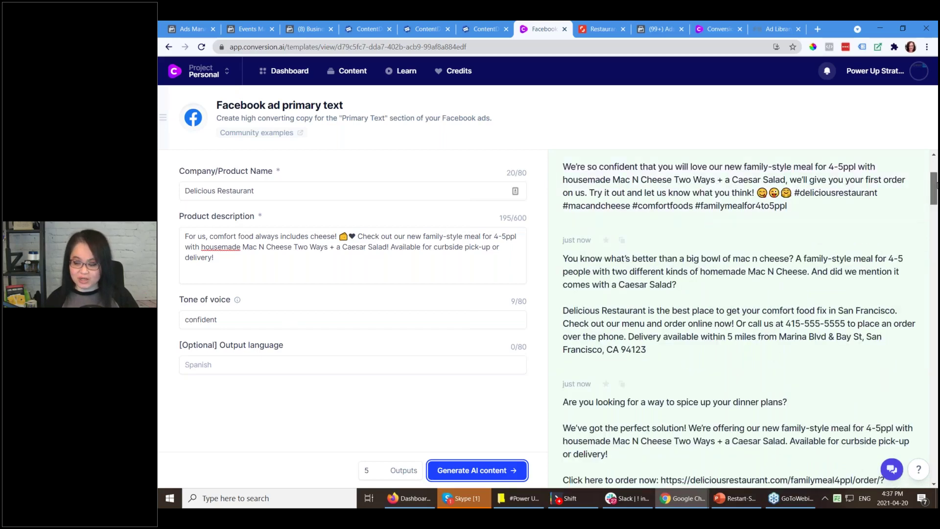
scroll(936, 179, "up", 1)
scroll(936, 179, "up", 1)
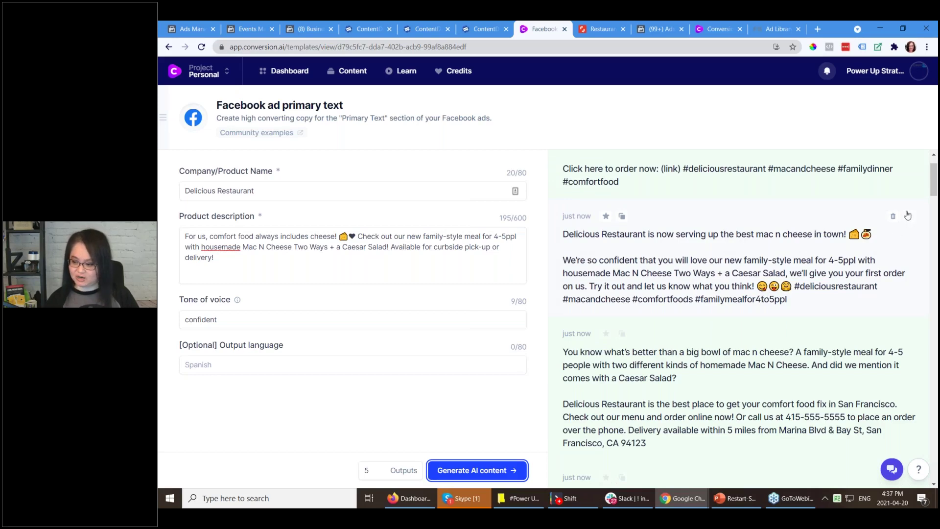
left_click_drag(936, 187, 936, 215)
scroll(935, 215, "up", 5)
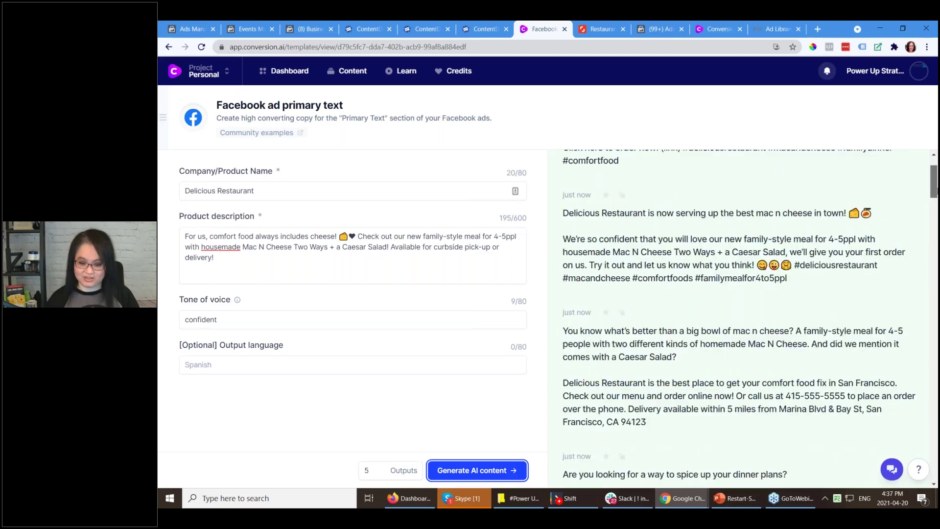
Change the tone of voice to "mysterious", generate another set of ad text, and review the variations
left_click(210, 299)
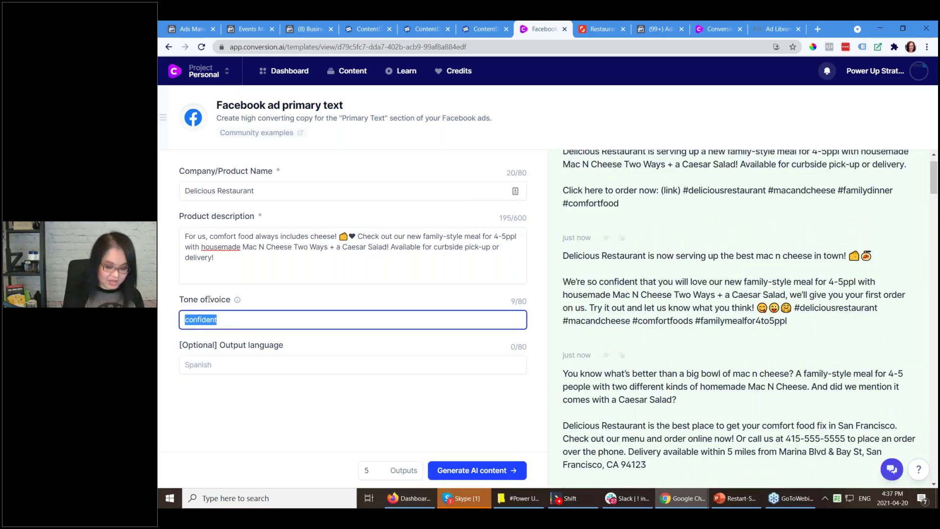
type("mysterious")
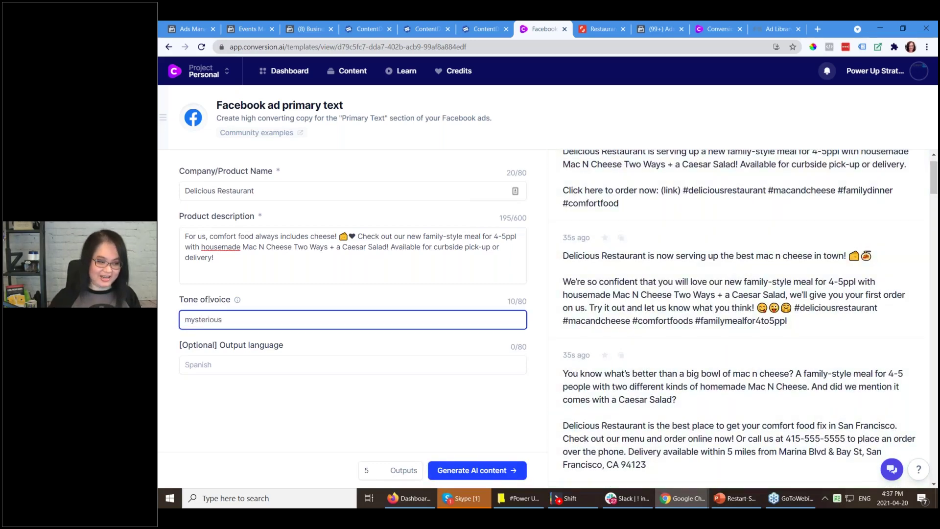
left_click(474, 472)
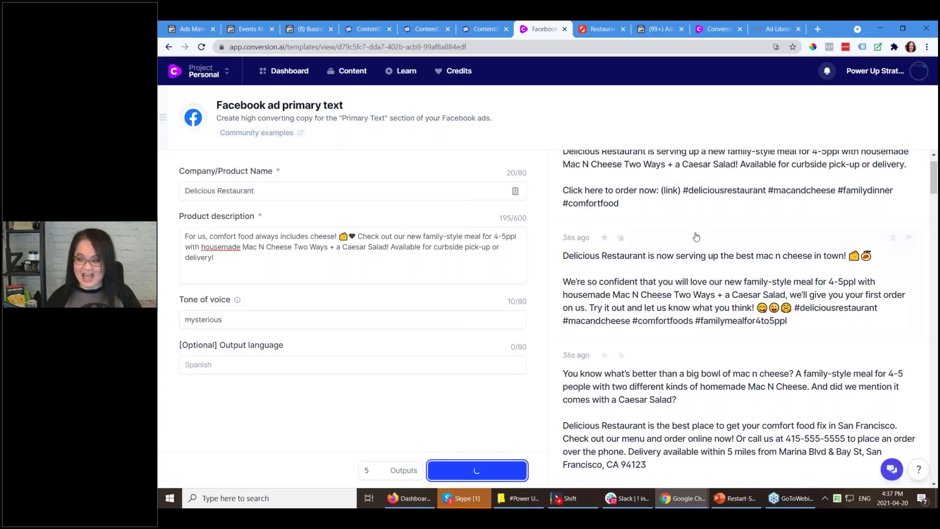
left_click_drag(931, 177, 931, 163)
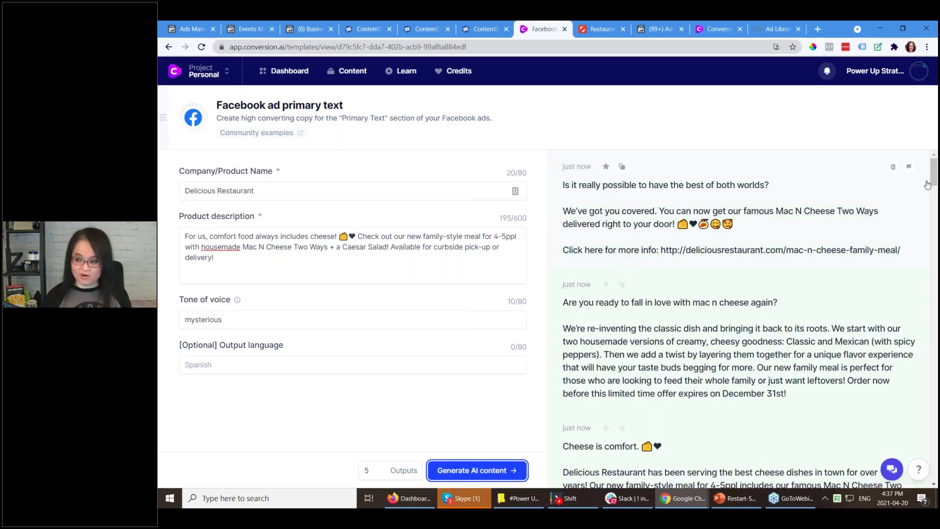
mouse_move(933, 179)
left_mouse_down()
mouse_move(933, 192)
mouse_move(933, 181)
left_mouse_up()
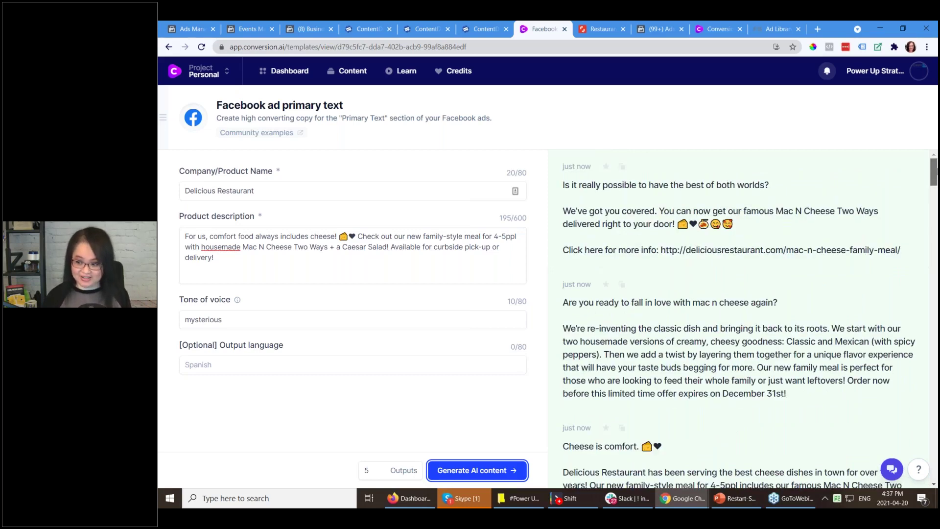
mouse_move(933, 180)
left_mouse_down()
mouse_move(933, 195)
mouse_move(933, 185)
left_mouse_up()
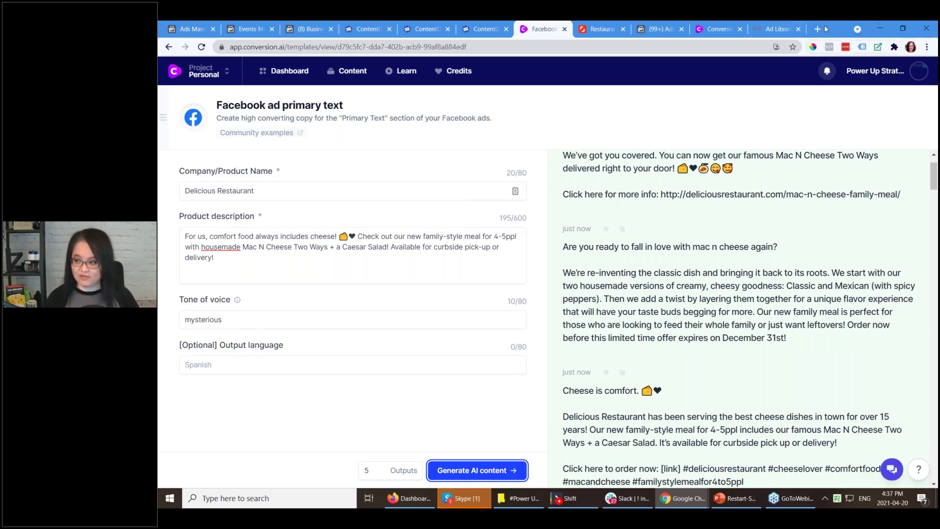
Switch to the Canva window, look at its home page, and return to the untitled Instagram post design
left_click_drag(831, 34, 726, 93)
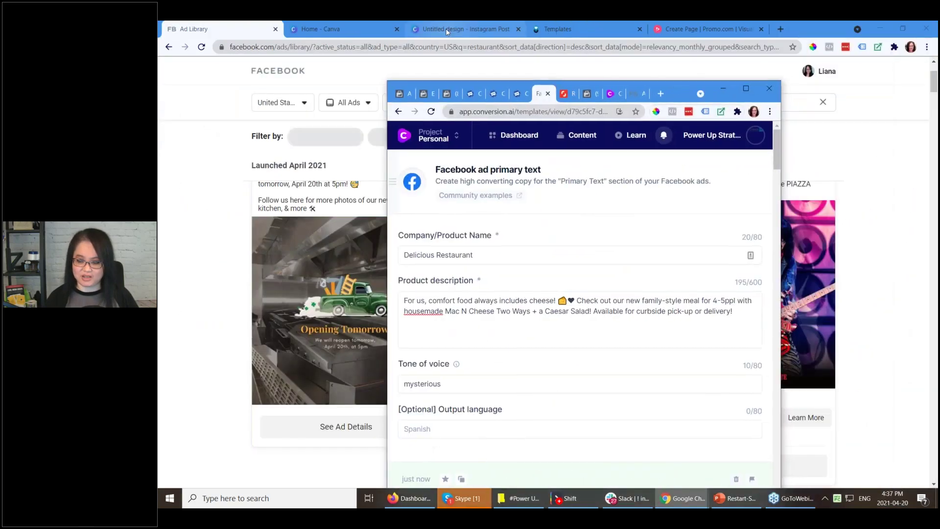
left_click(446, 30)
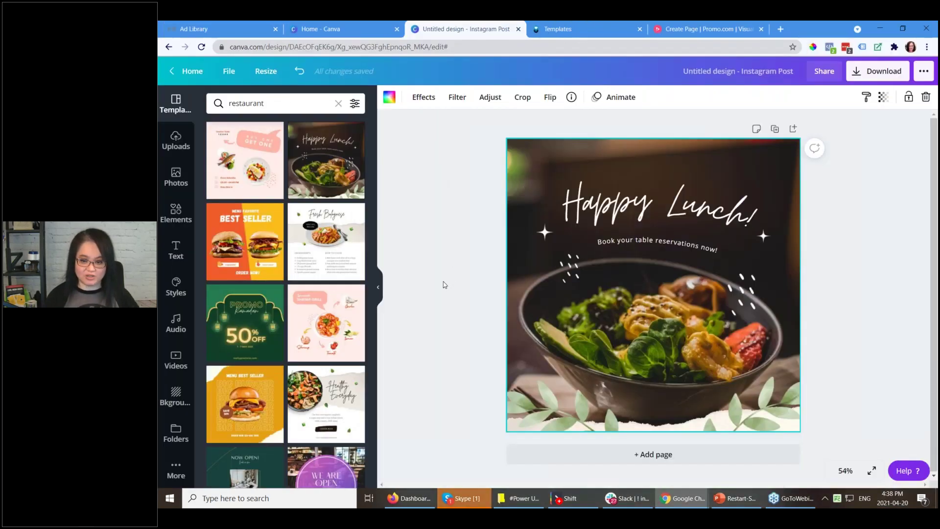
left_click(333, 29)
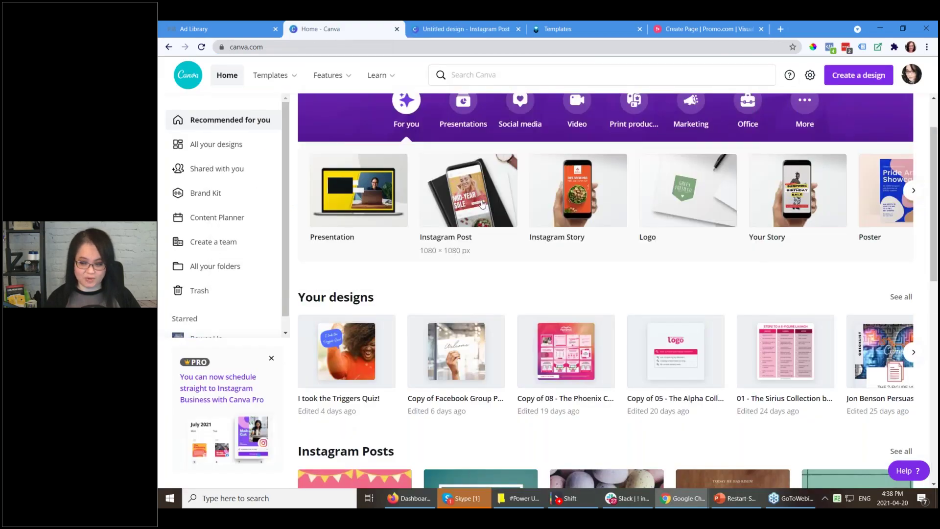
left_click(459, 30)
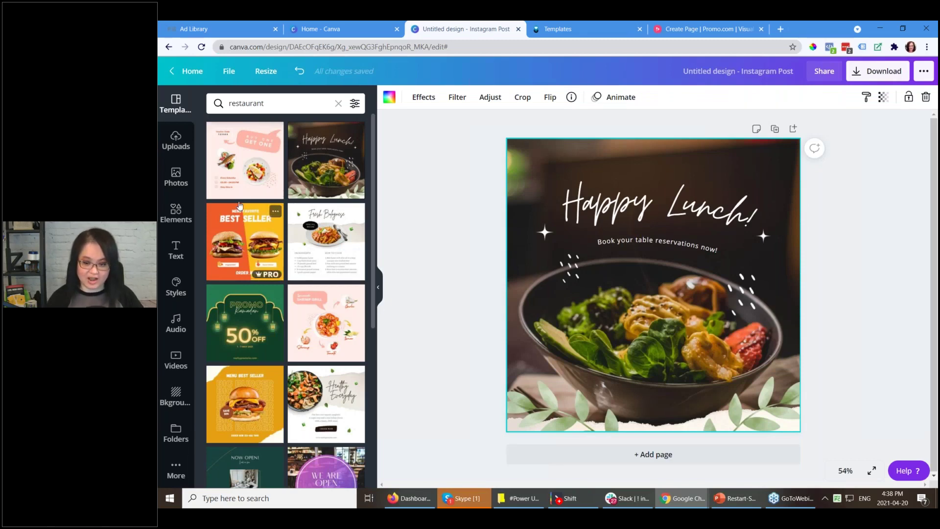
Try the "Healthy Everyday" restaurant template on the Instagram post, and reapply the "Happy Lunch!" template
left_click(319, 175)
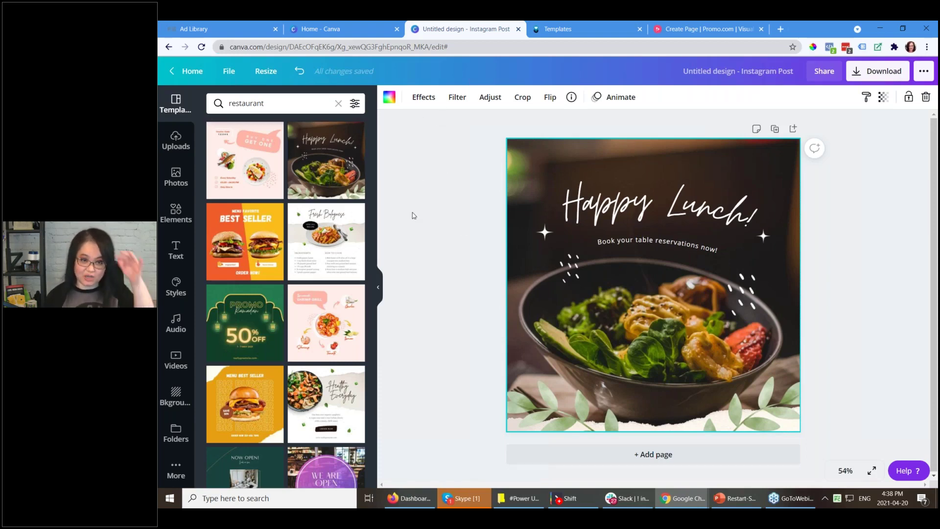
left_click(338, 404)
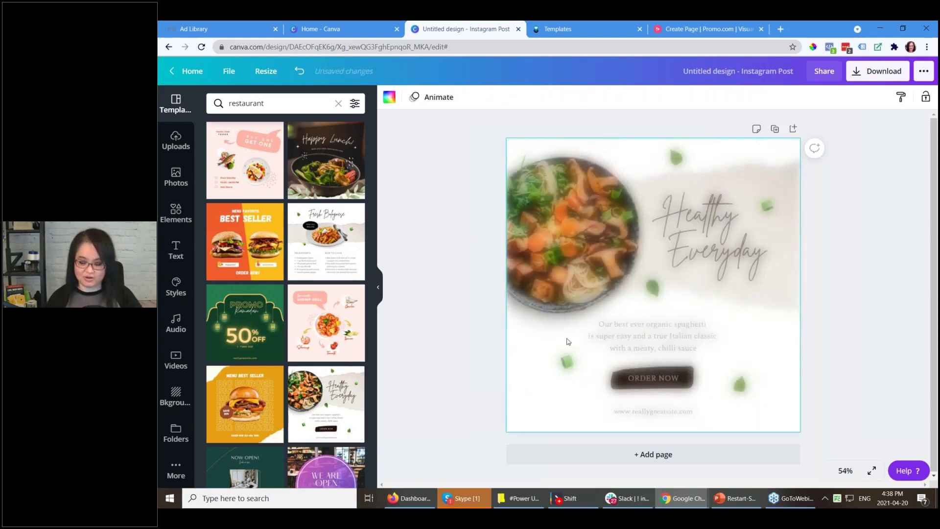
left_click(326, 161)
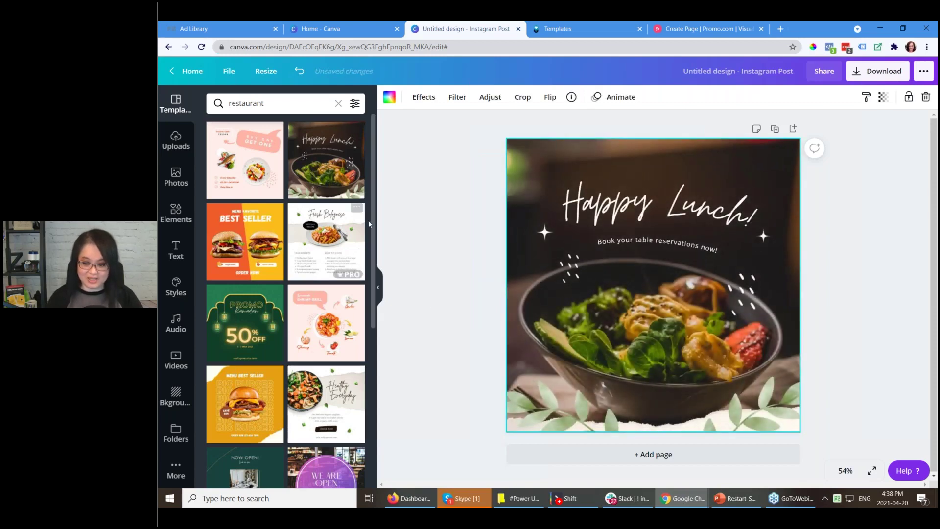
scroll(368, 221, "down", 4)
scroll(372, 294, "up", 5)
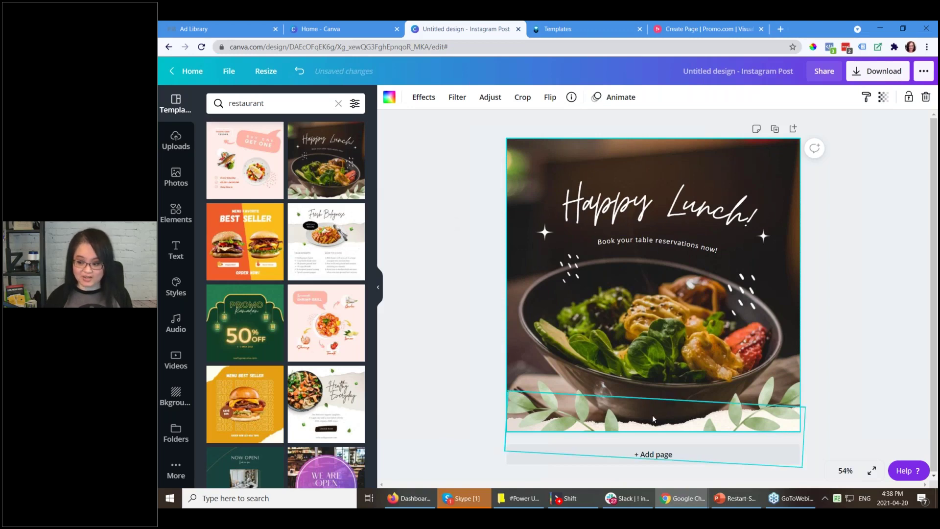
Try the Rise and Photo Flow page animations, apply Breathe to the design, and check the MP4 video download option
left_click(620, 98)
left_click(345, 221)
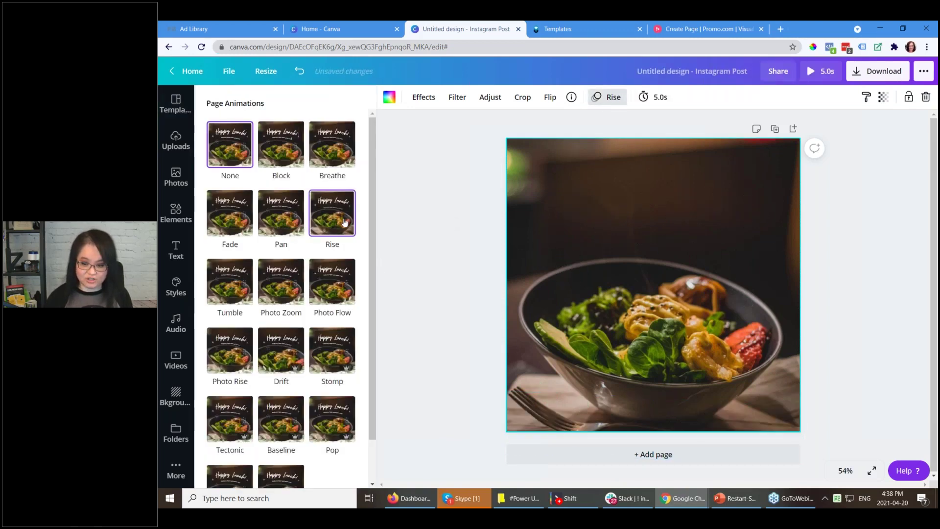
left_click(331, 318)
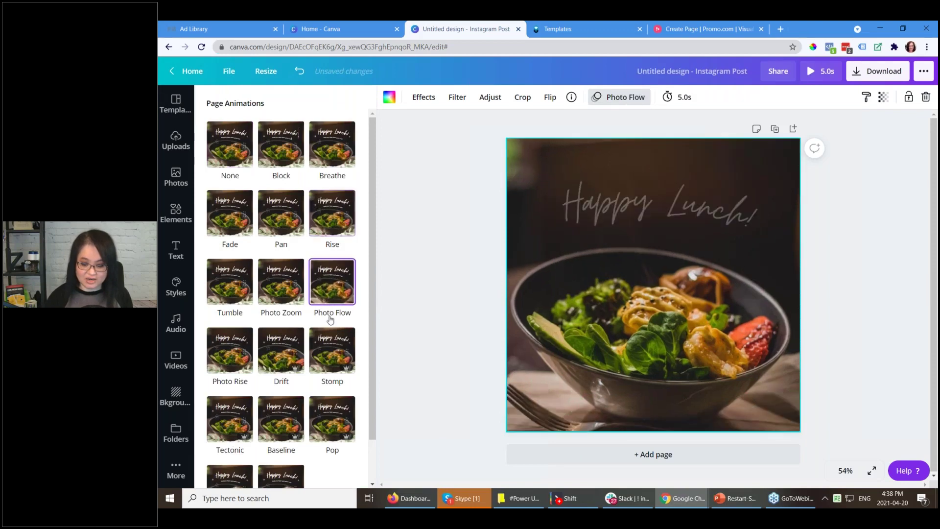
left_click(332, 145)
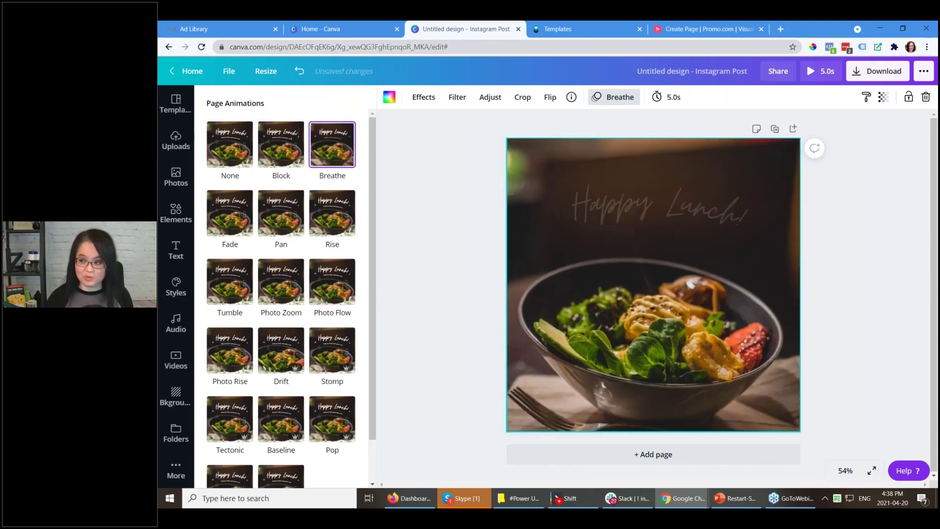
left_click(878, 71)
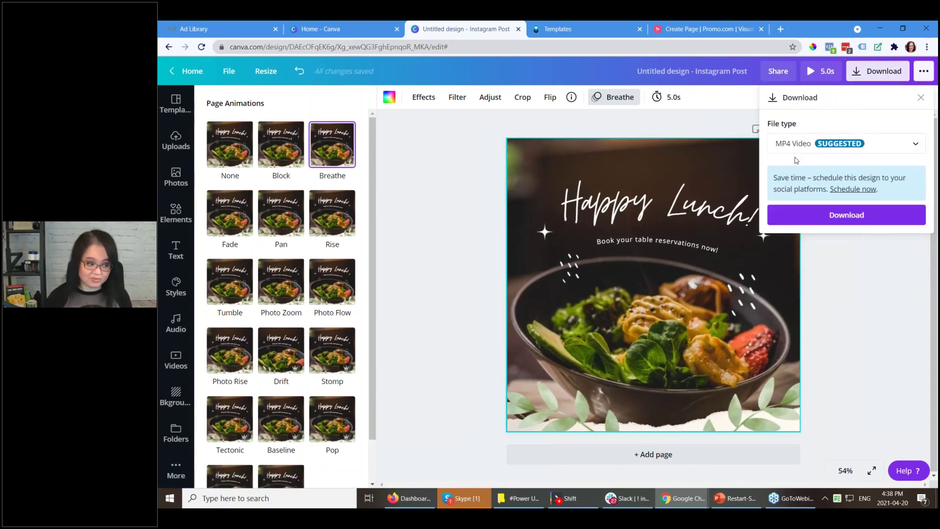
left_click(442, 299)
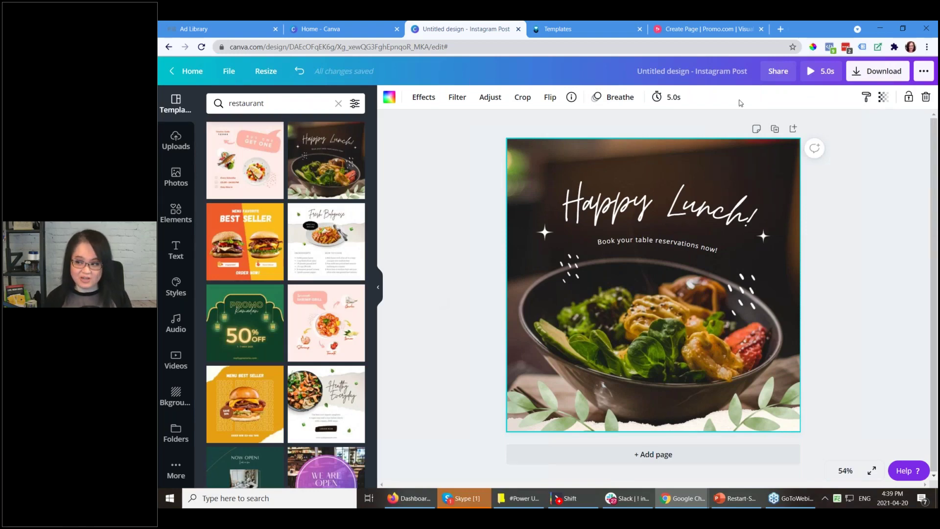
Switch back to the browser window with Ads Manager, maximize it, and open New Ad in the Restaurant campaign
left_click(879, 29)
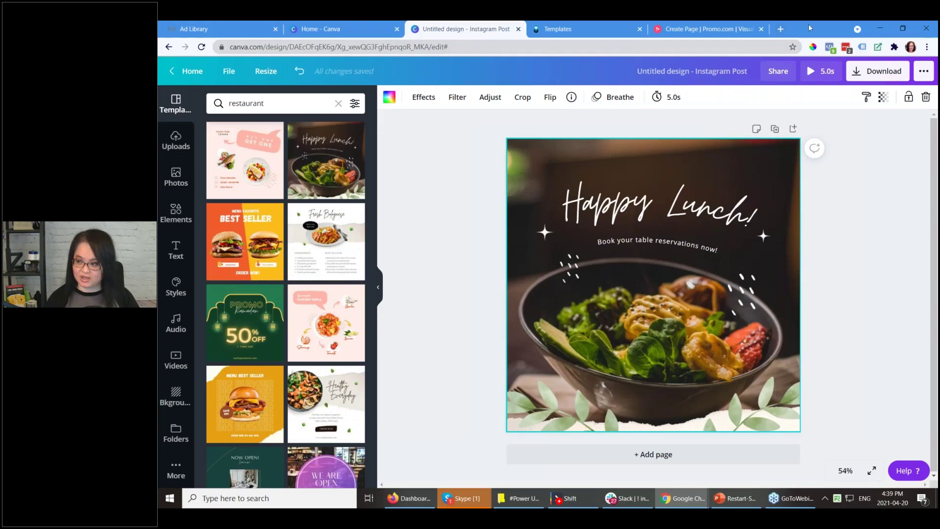
left_click_drag(809, 27, 545, 37)
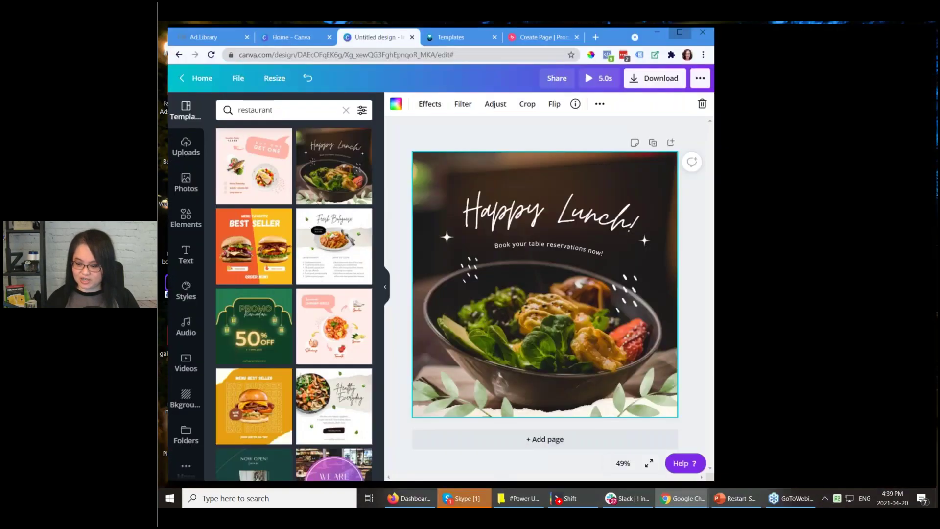
key("super+Up")
mouse_move(683, 498)
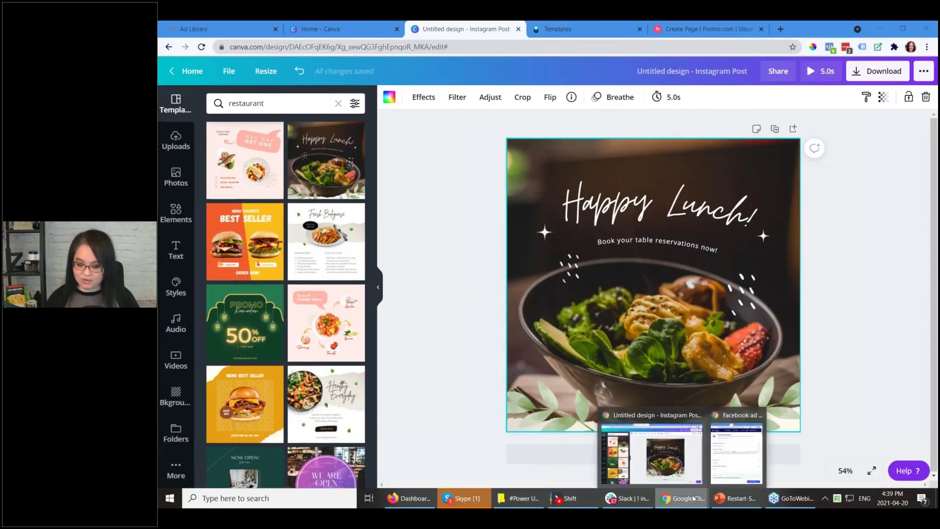
left_click(743, 462)
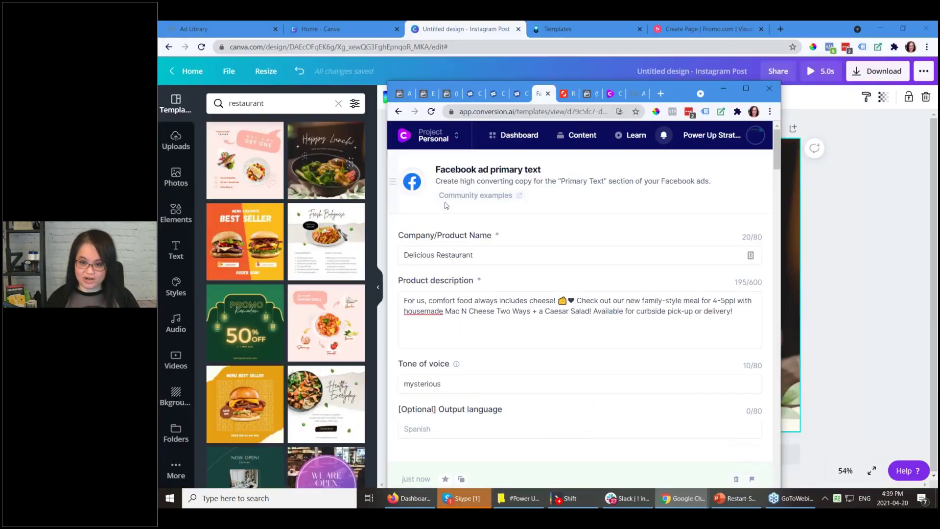
left_click(745, 89)
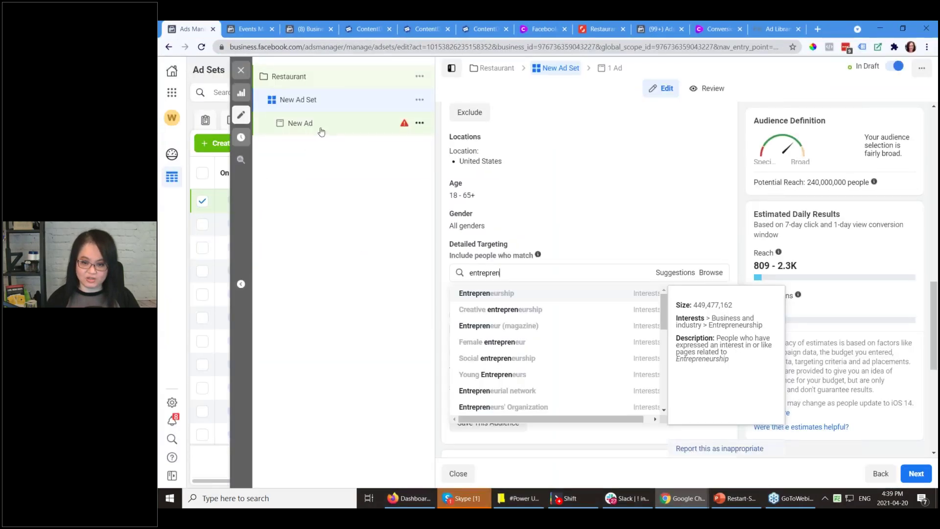
left_click(321, 131)
left_click(325, 130)
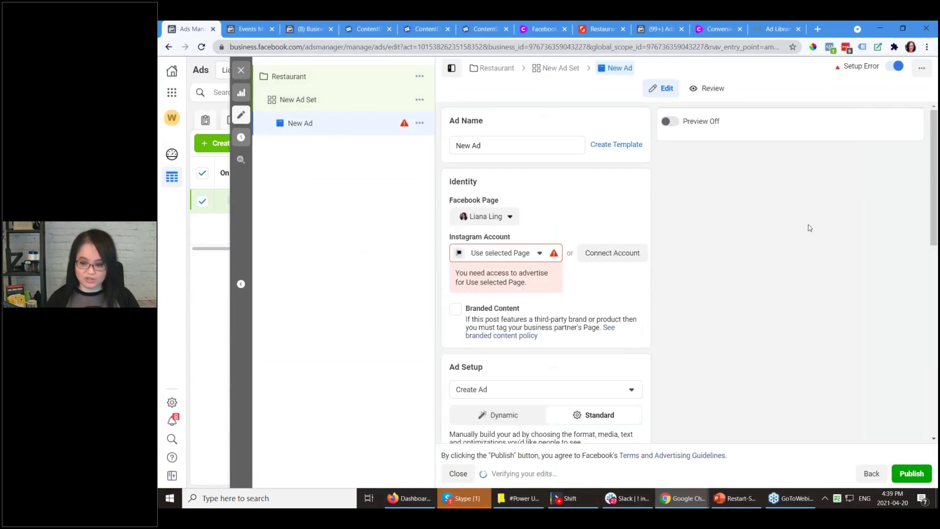
Open the Video Creation Kit from New Ad's creative section, look at its vertical templates, and close it
left_click_drag(935, 167, 916, 221)
scroll(916, 221, "down", 1)
scroll(911, 218, "up", 2)
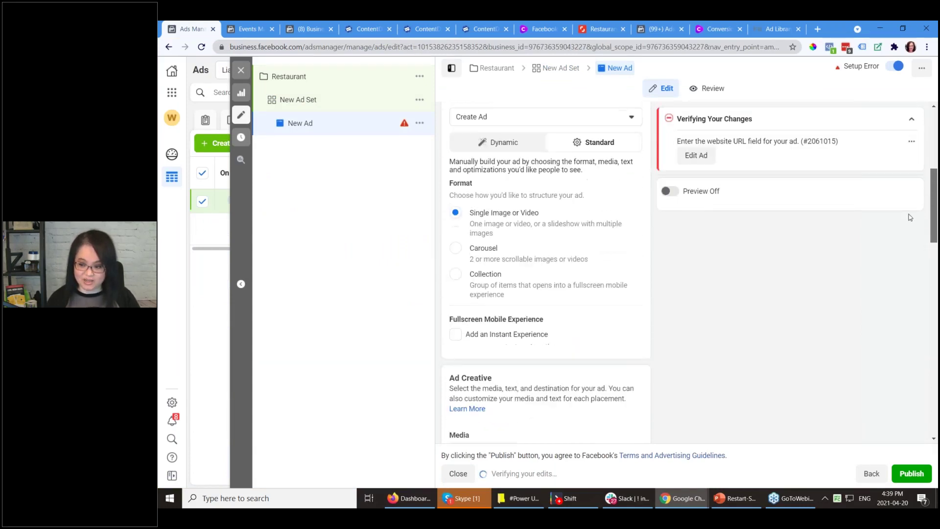
scroll(910, 215, "up", 1)
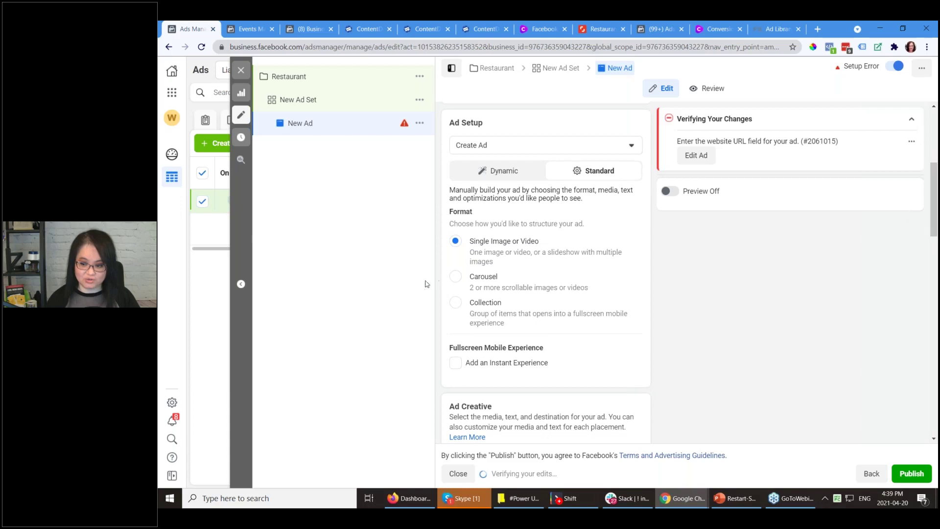
left_click_drag(935, 219, 929, 222)
scroll(732, 294, "down", 5)
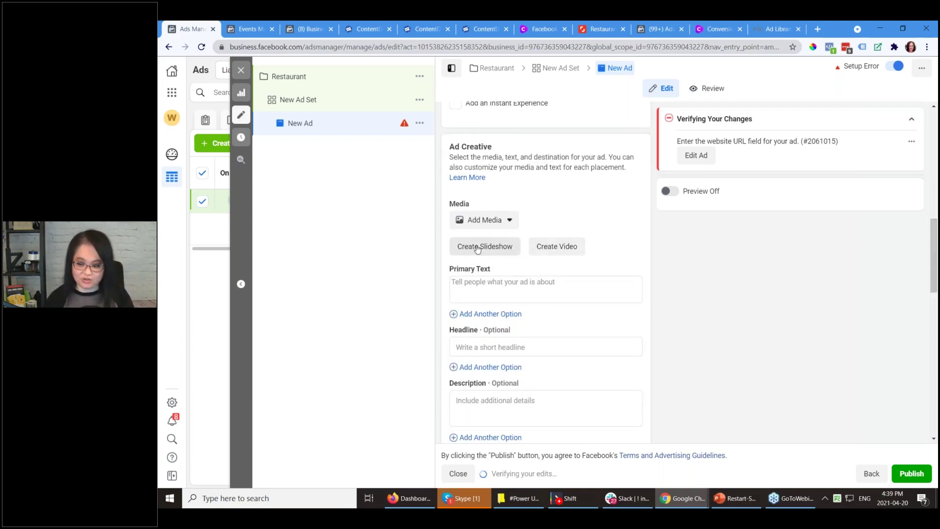
left_click(543, 257)
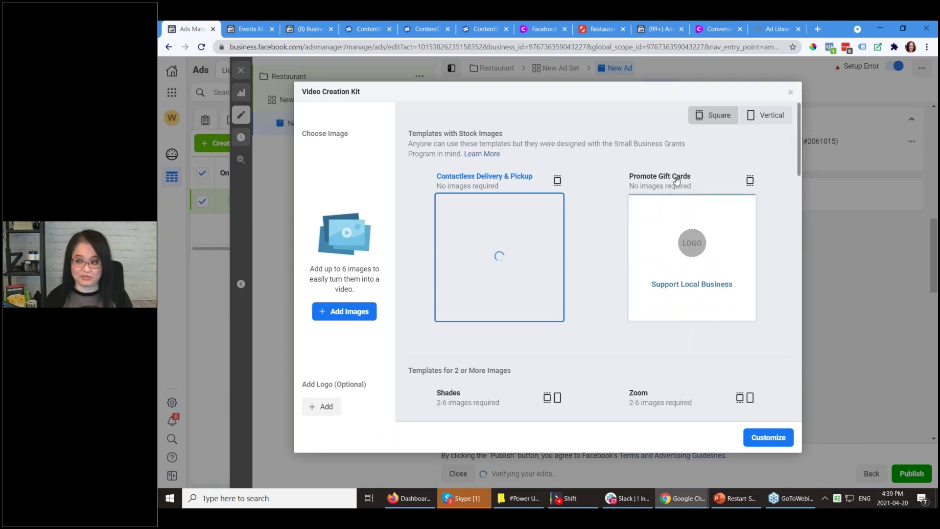
left_click(771, 124)
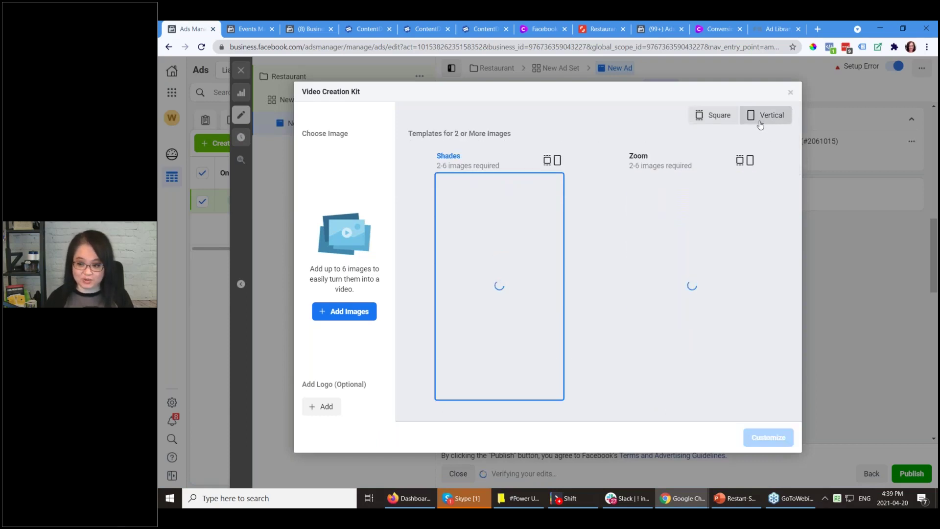
left_click(791, 94)
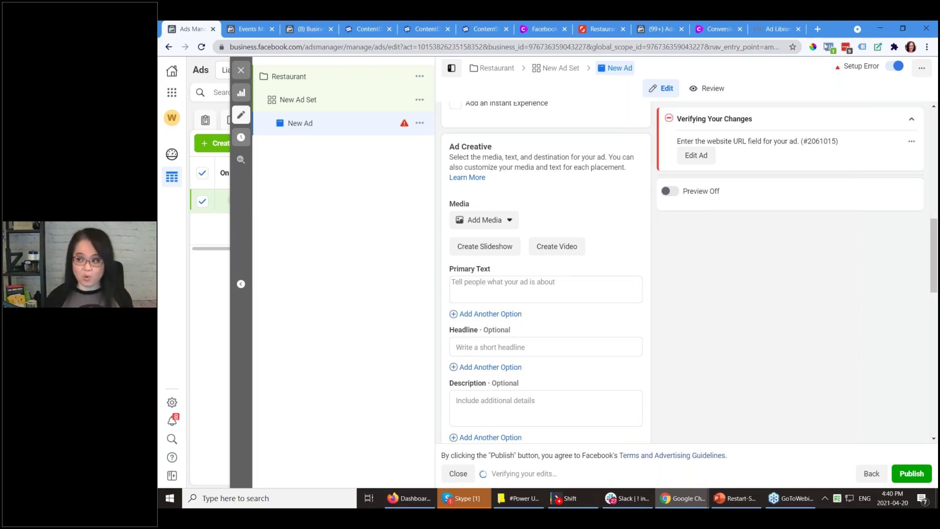
Switch to the Promo.com page in the other browser window and rerun the video template search for restaurant
left_click(880, 29)
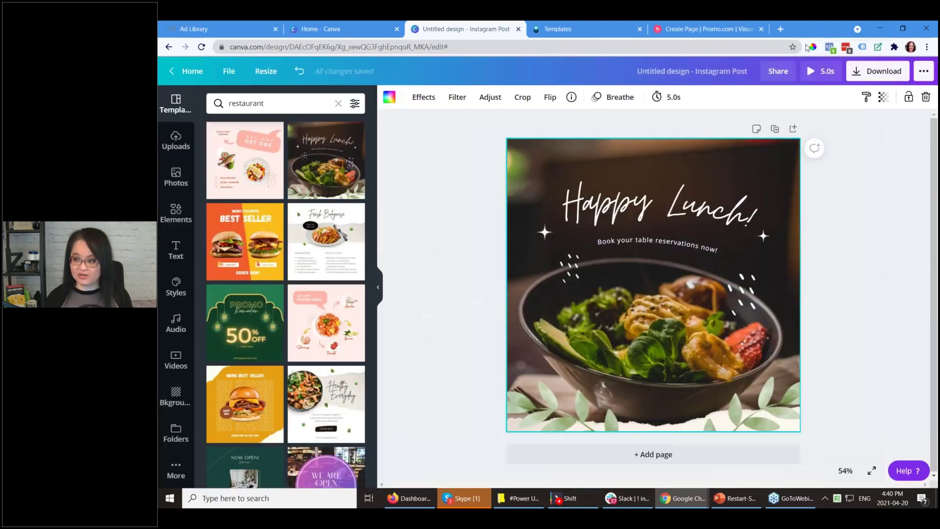
left_click(701, 29)
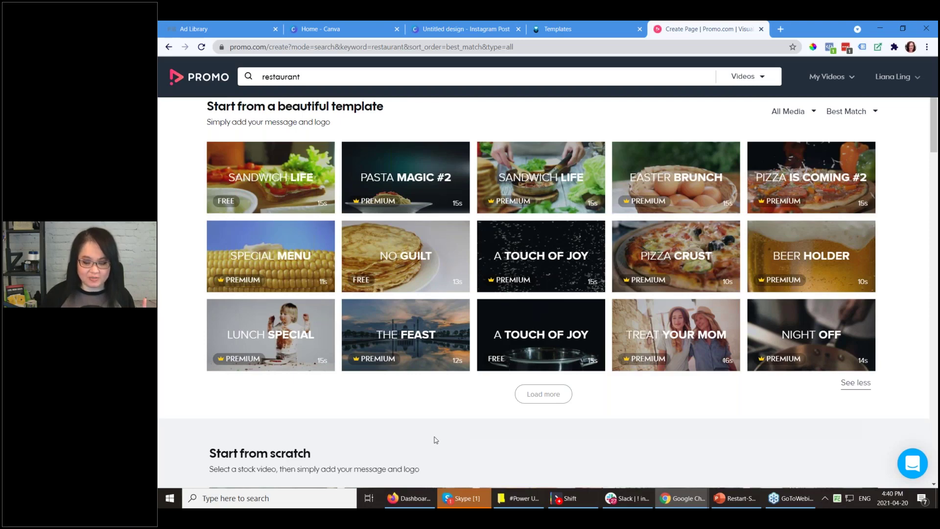
left_click_drag(301, 77, 262, 79)
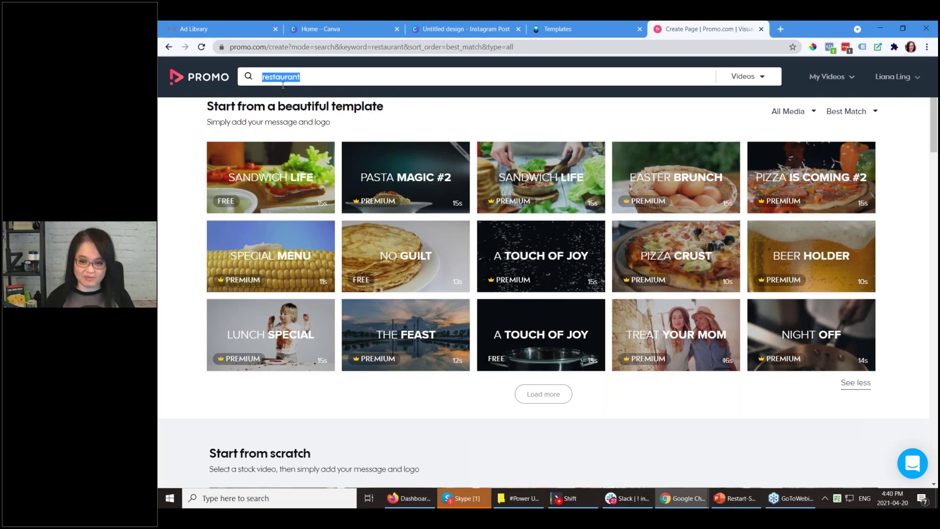
key("BackSpace")
key("Return")
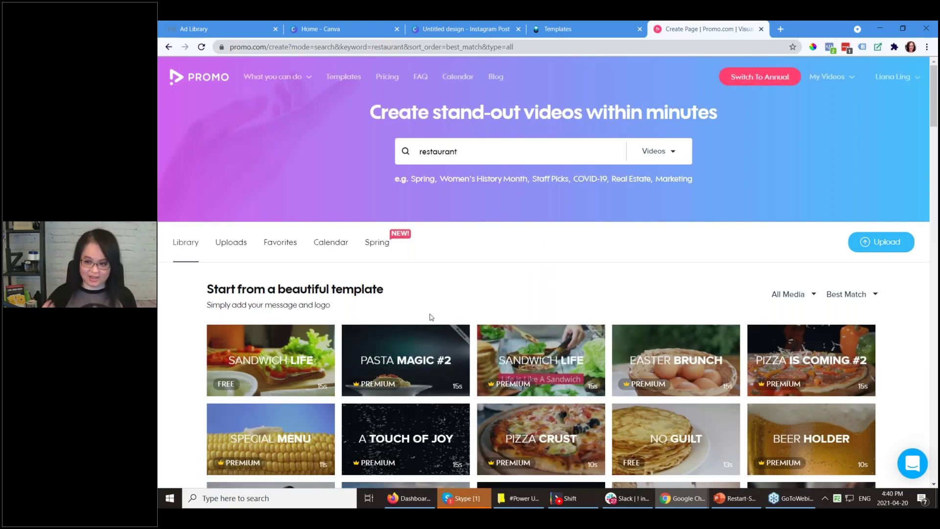
left_click(507, 152)
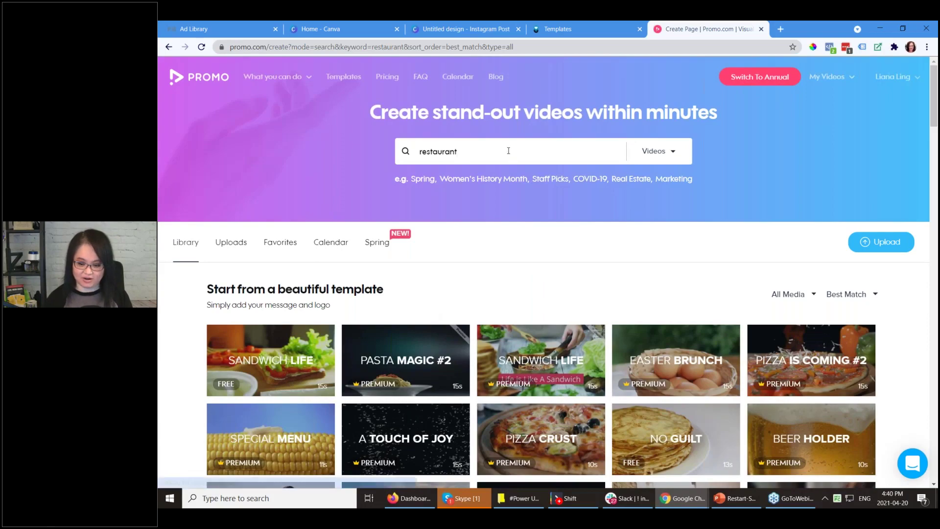
key("Return")
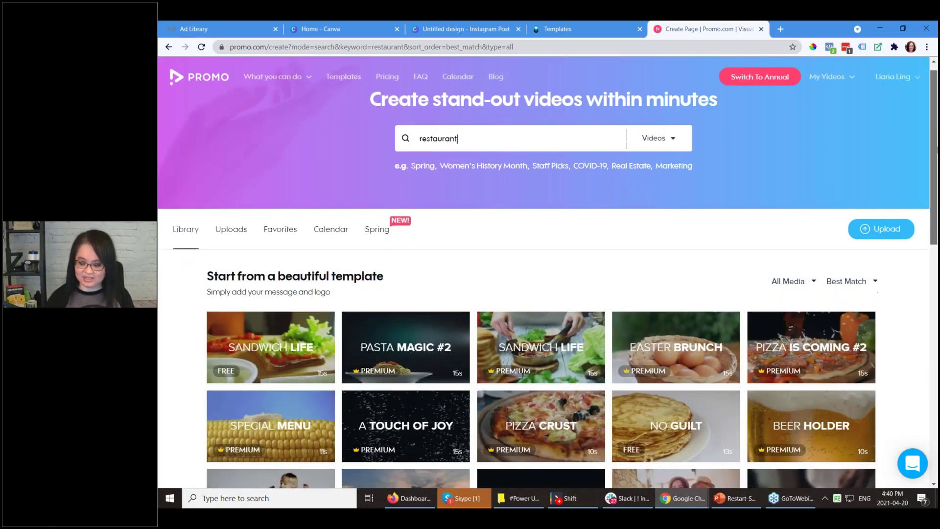
Preview the Pasta Magic #2 template with the sound muted, check its square format, and close the preview
scroll(493, 255, "down", 4)
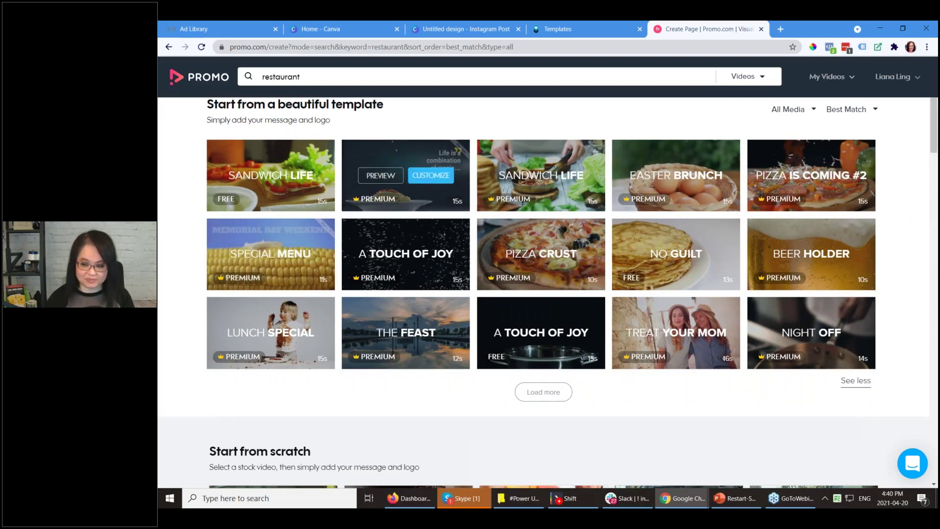
left_click(384, 184)
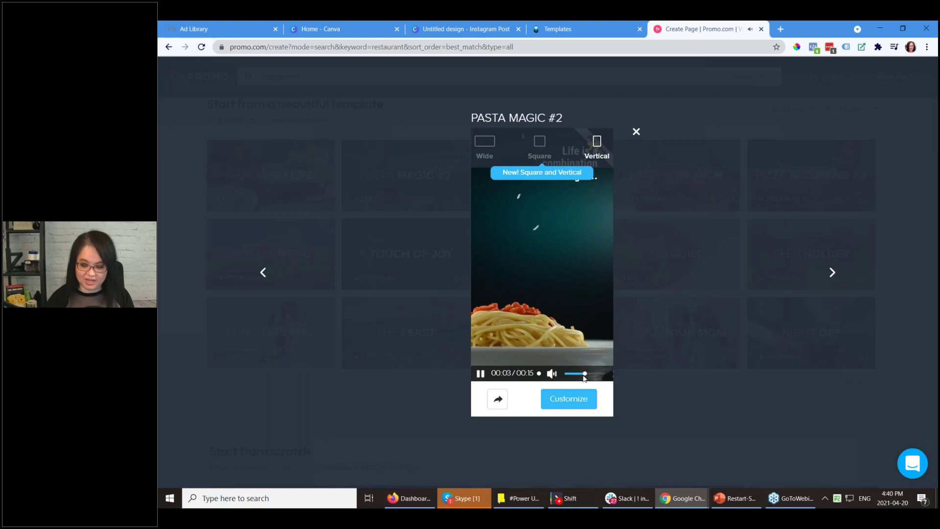
left_click_drag(583, 375, 563, 377)
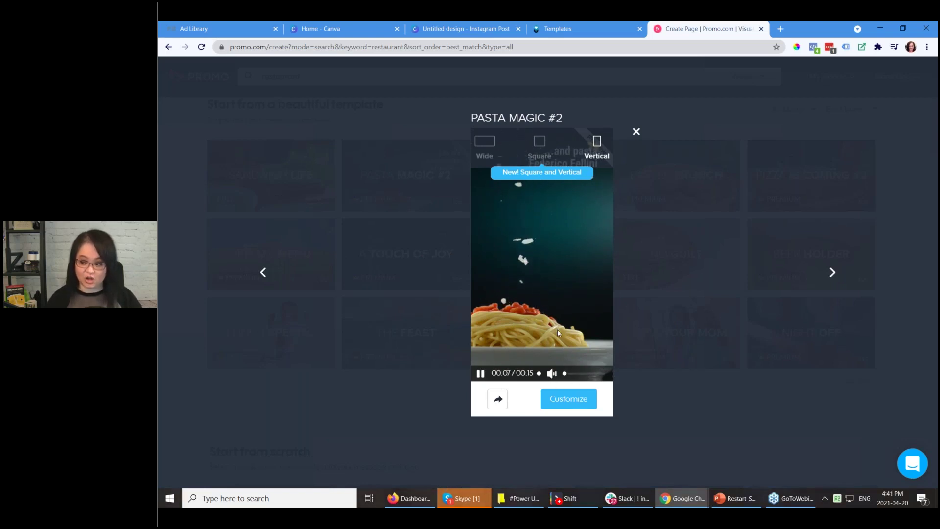
left_click(539, 143)
left_click(693, 134)
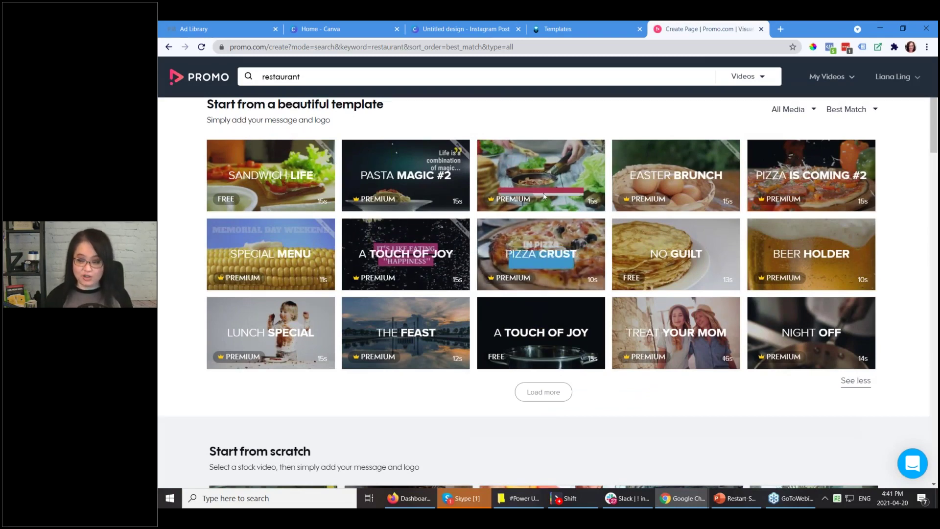
Look over the thumbnail previews of the Sandwich Life, Lunch Special and Special Menu templates
mouse_move(539, 186)
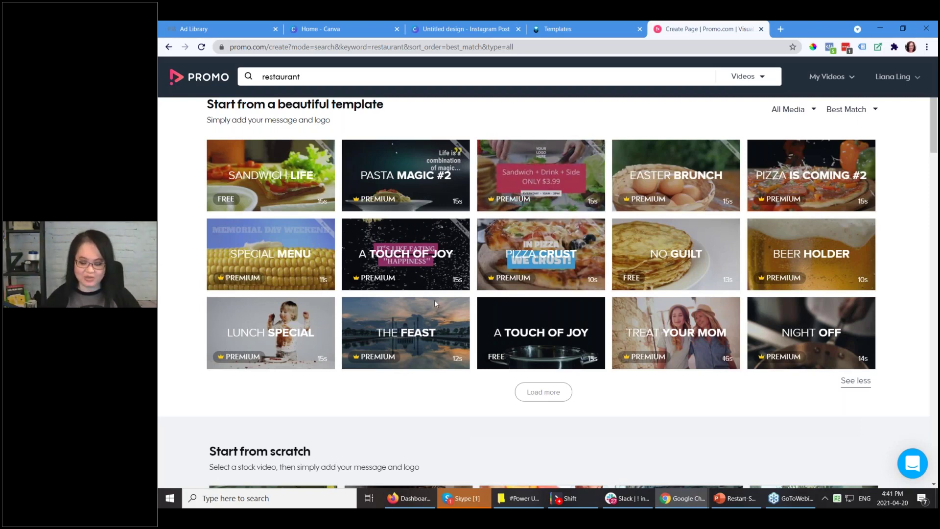
mouse_move(271, 329)
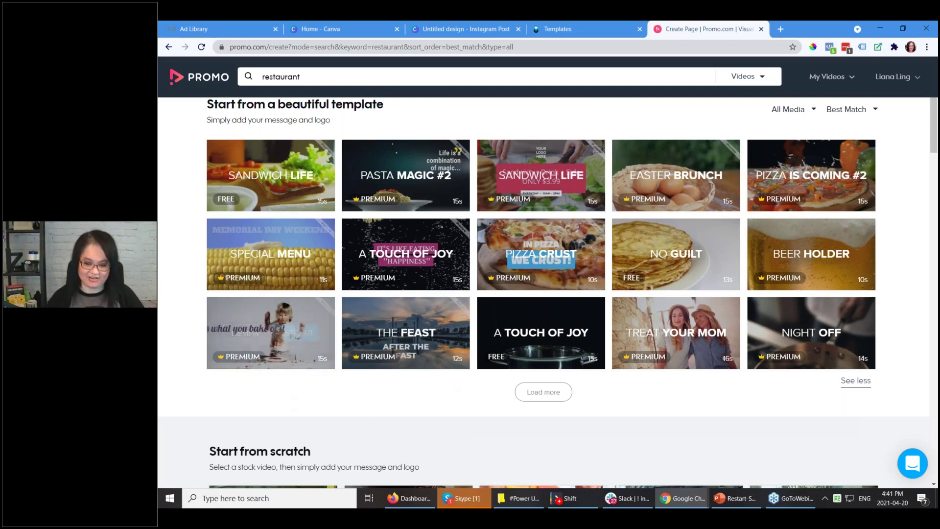
mouse_move(245, 260)
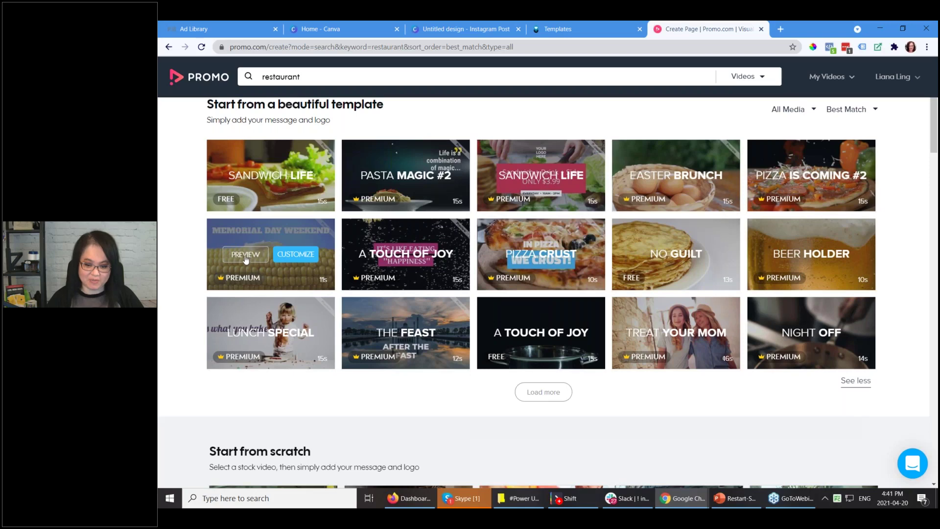
mouse_move(262, 194)
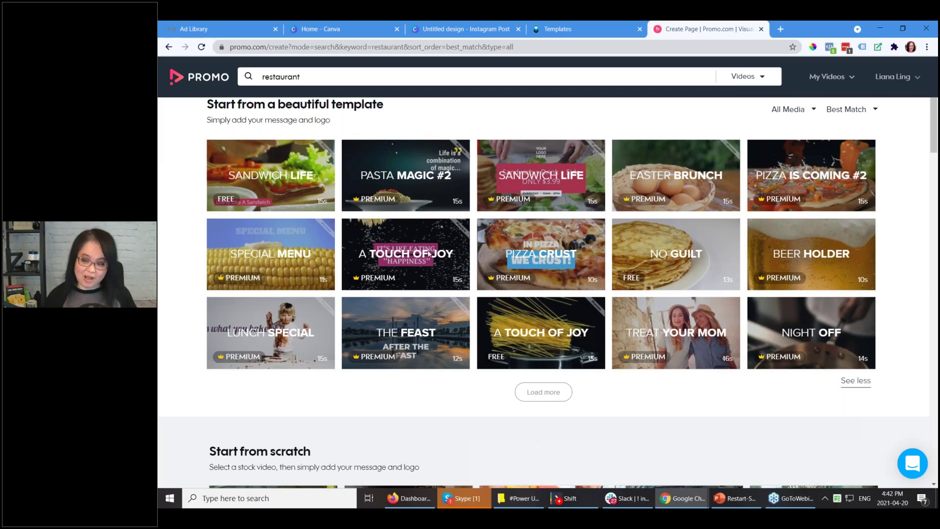
Switch to the Breakout Clips templates page and browse its featured picks
left_click(576, 31)
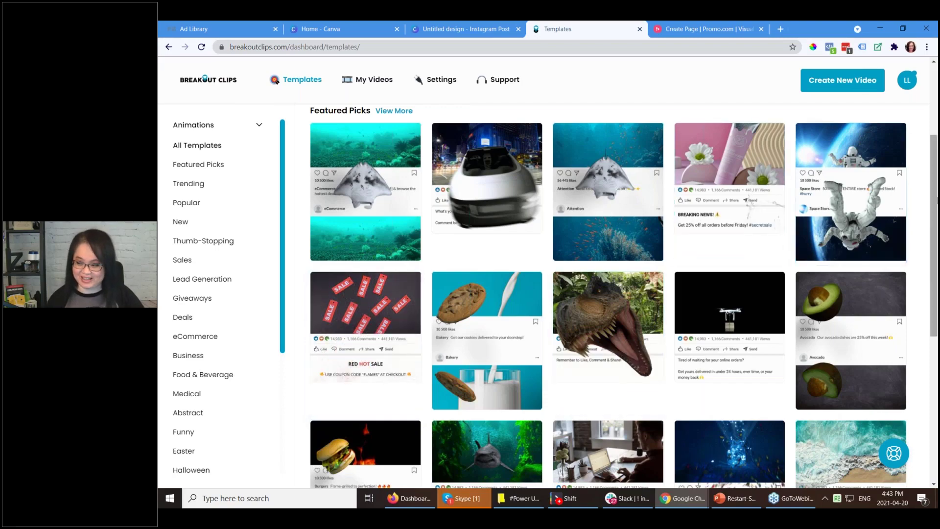
left_click_drag(936, 203, 937, 299)
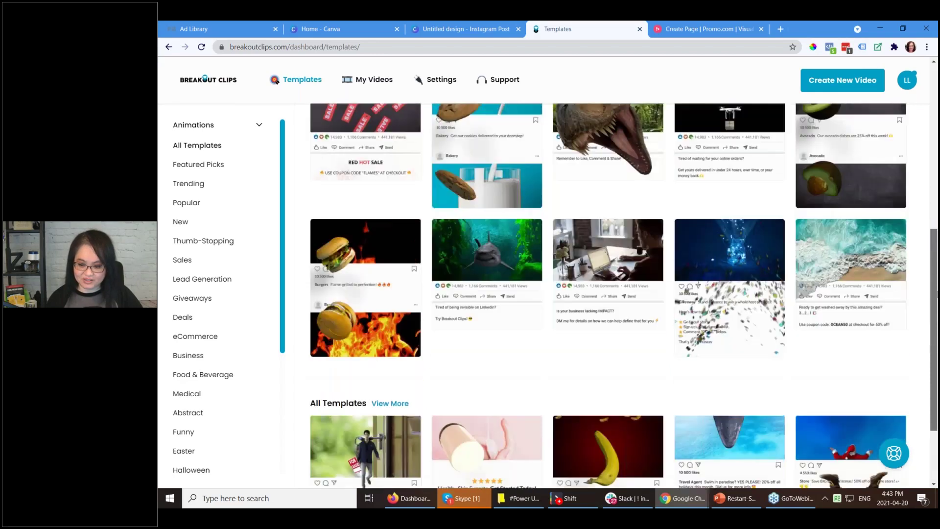
Try to customize the flame-grilled Burgers template, and return to the template list
left_click(352, 359)
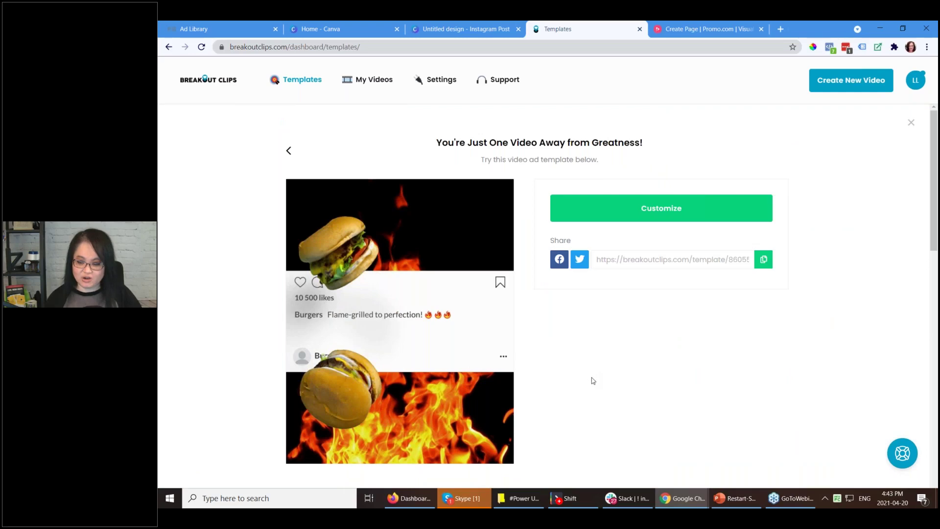
left_click(639, 219)
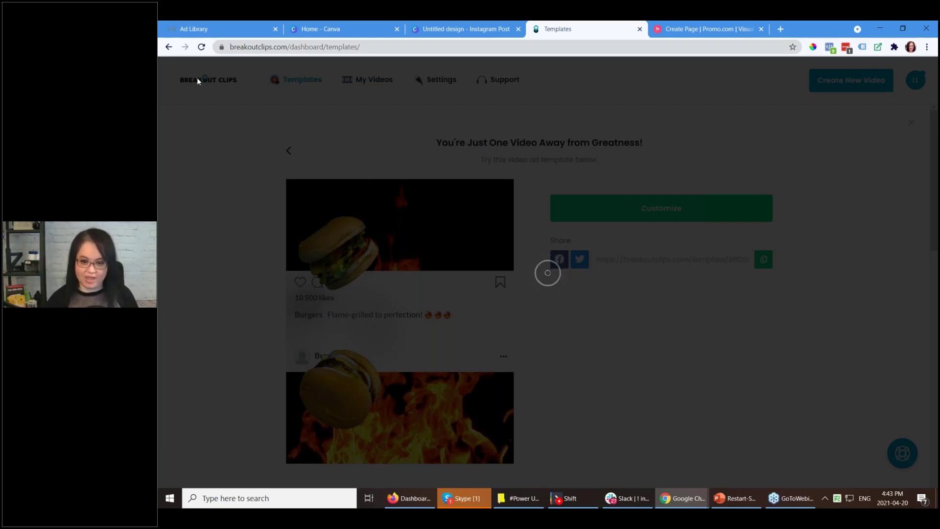
left_click(169, 47)
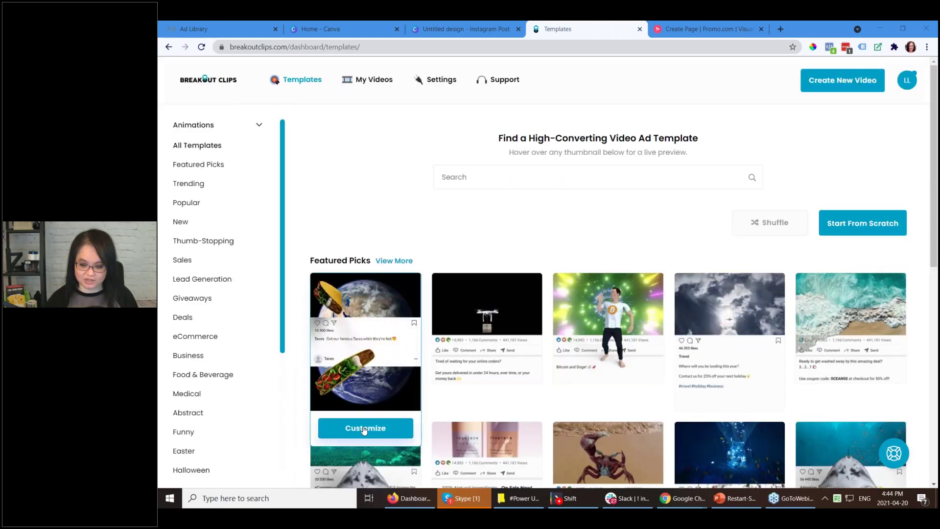
Open the featured Tacos template for customizing, skip the editor tour, and turn on Make Video Ad-Friendly
left_click(365, 343)
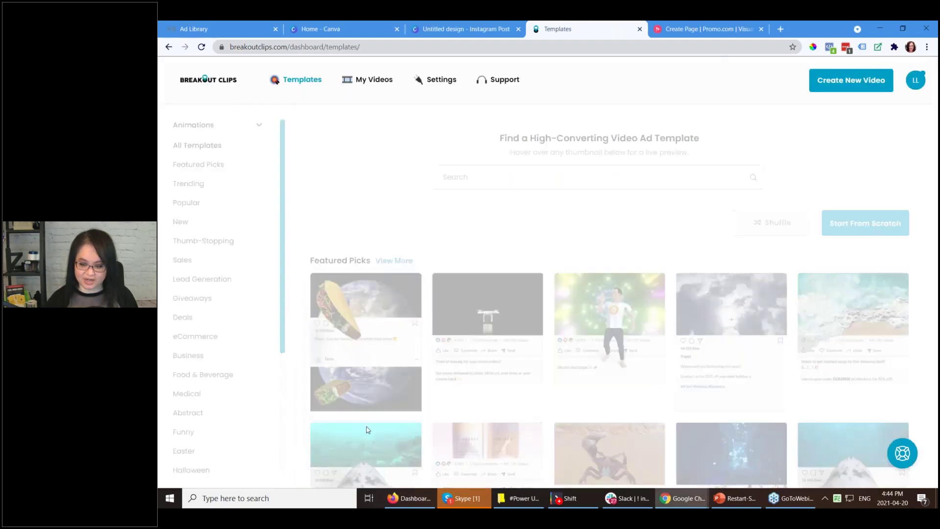
left_click(588, 208)
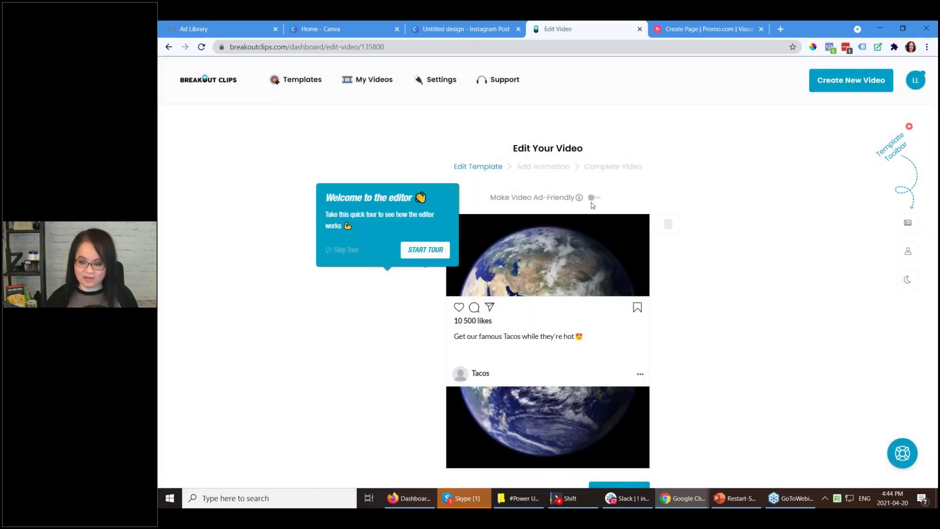
left_click(353, 251)
left_click(595, 197)
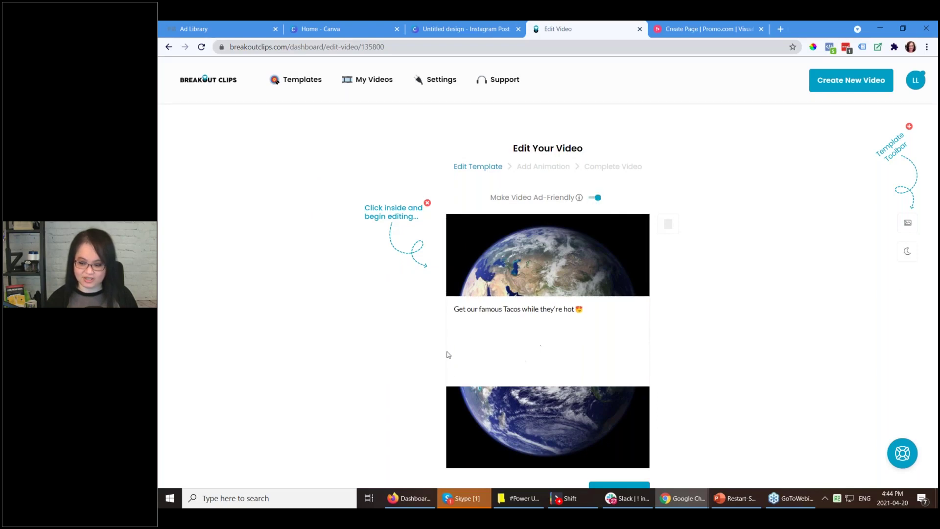
Check the text formatting options for the taco caption, and continue to the Add Animation stage
left_click(473, 309)
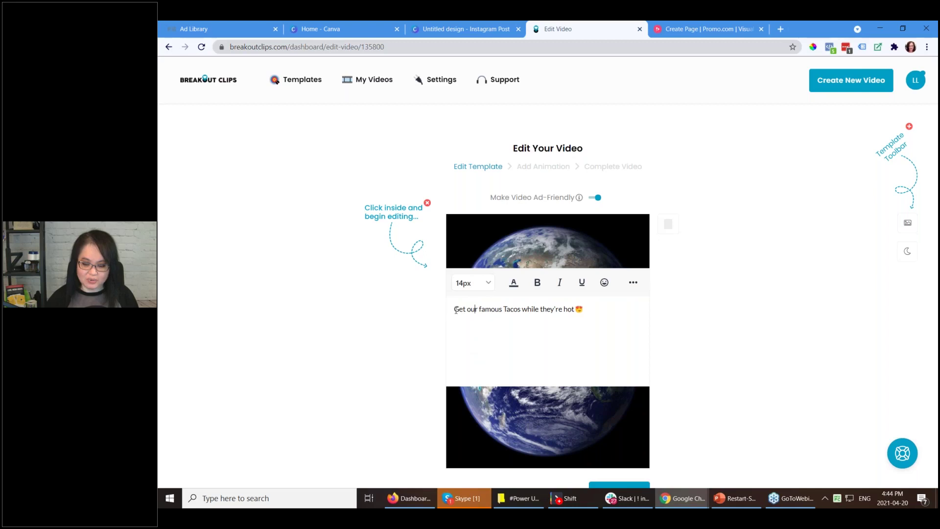
left_click_drag(455, 309, 593, 310)
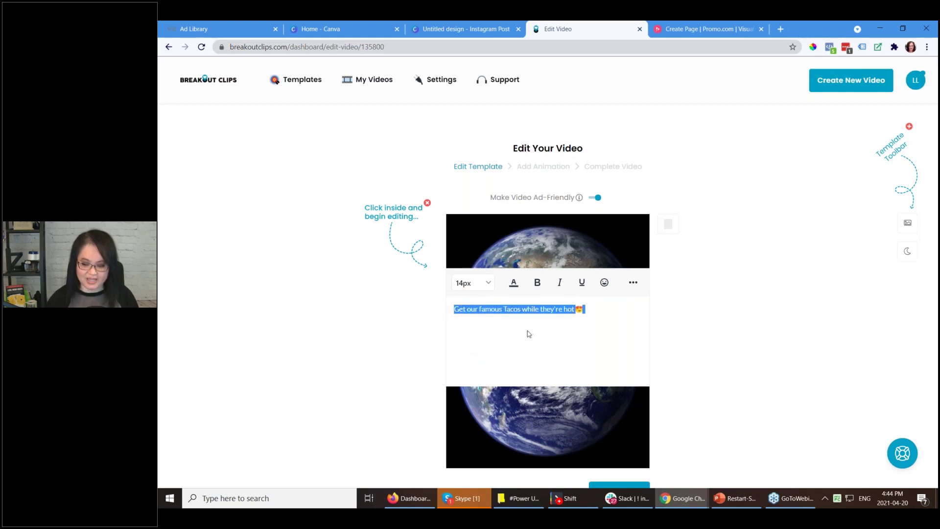
left_click(745, 340)
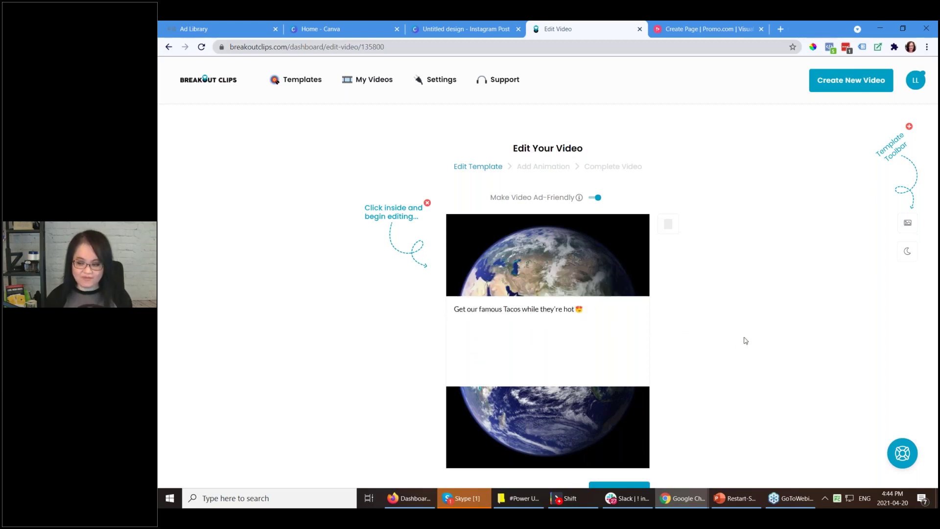
scroll(734, 339, "down", 1)
scroll(715, 336, "down", 1)
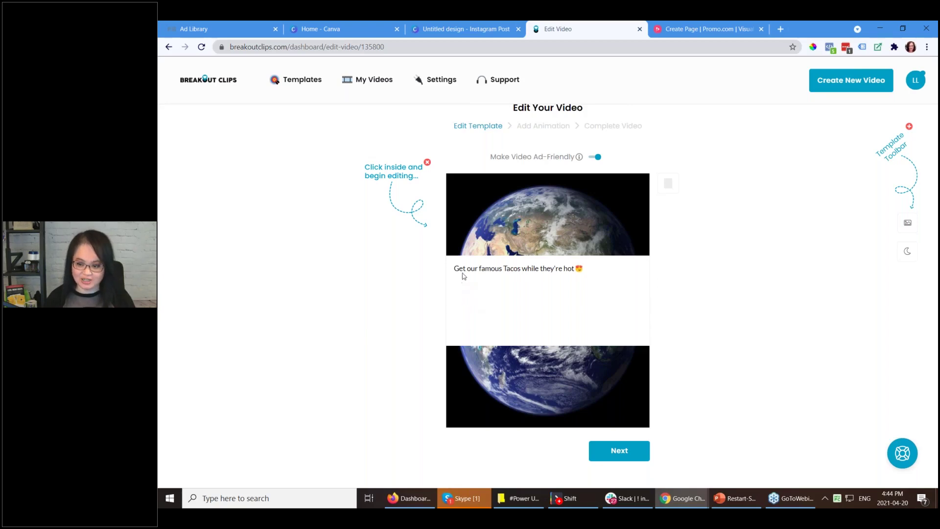
left_click_drag(466, 269, 584, 269)
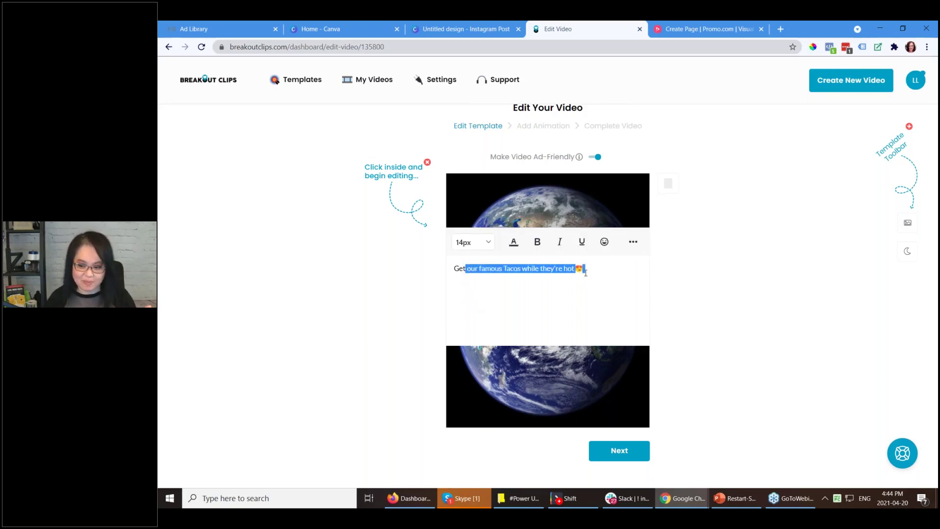
left_click(510, 304)
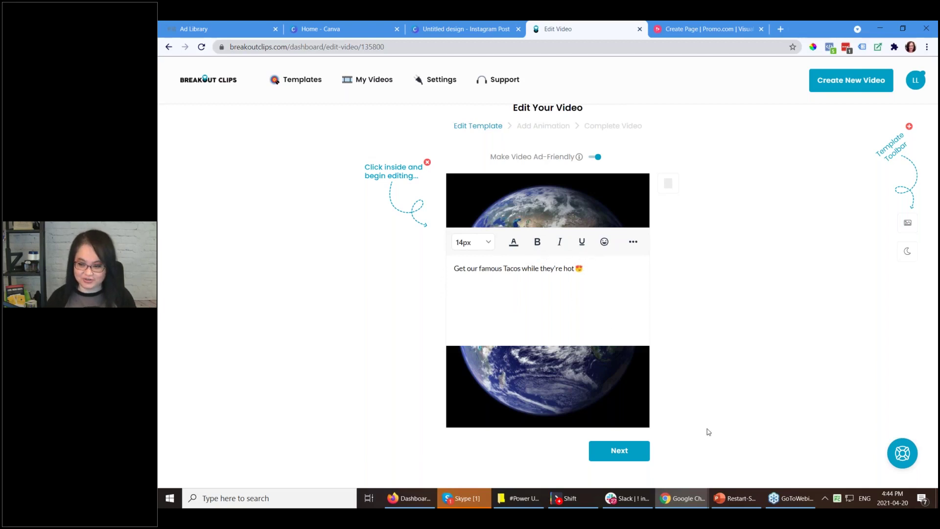
left_click(624, 457)
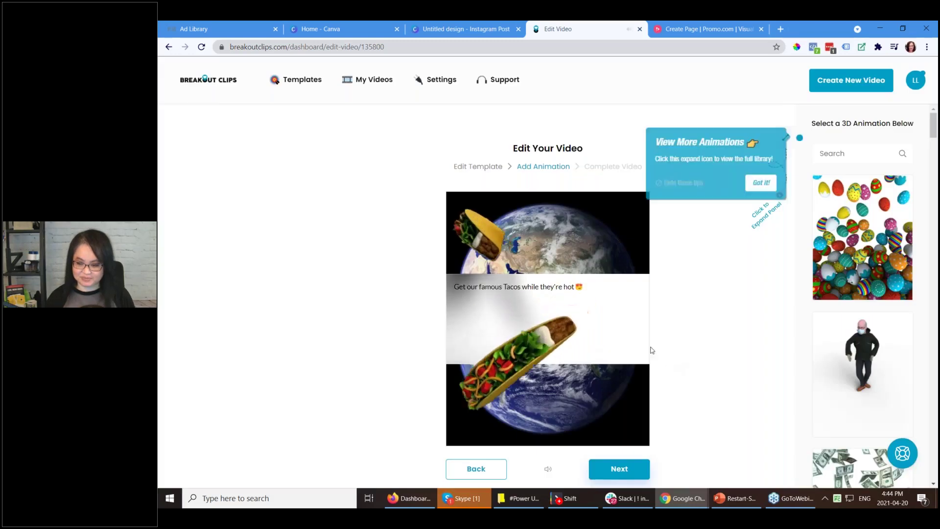
Leave the taco video editor, return to the template library, and browse its sections down to All Templates
left_click(476, 469)
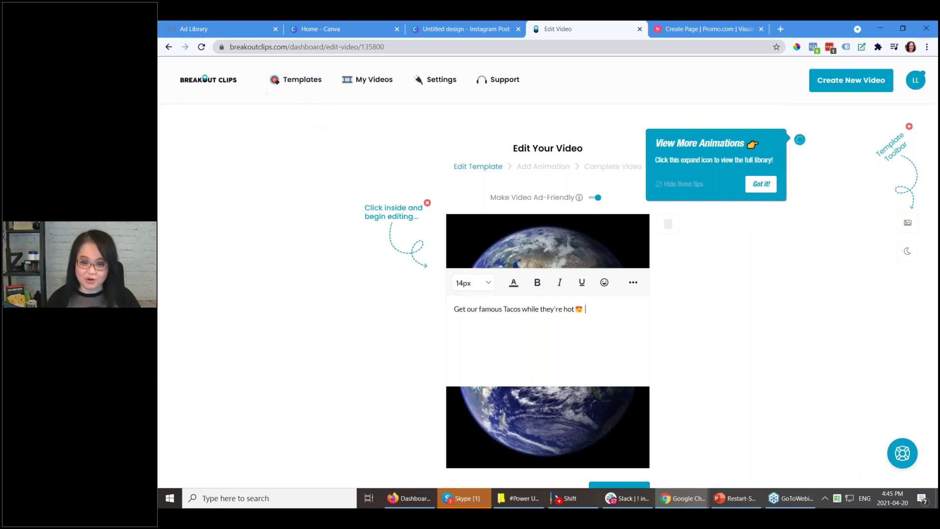
left_click(169, 46)
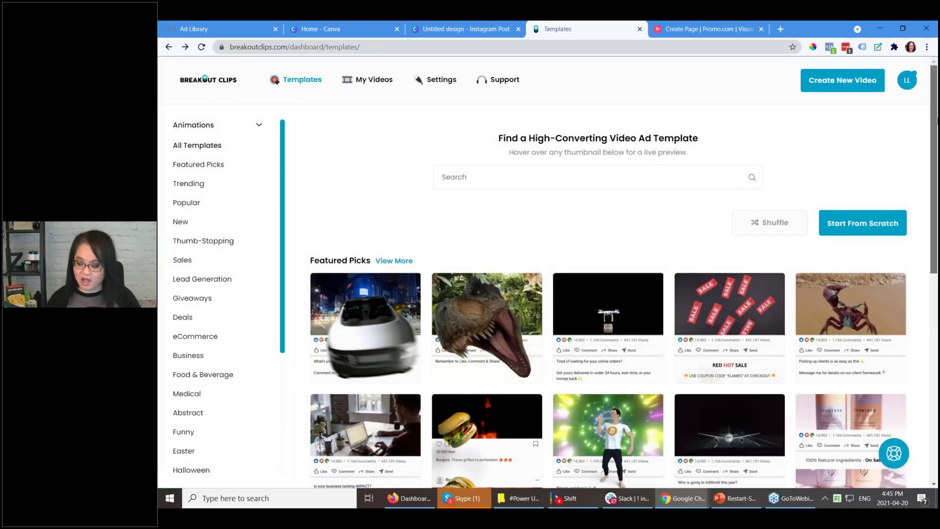
scroll(907, 236, "down", 4)
scroll(907, 236, "down", 5)
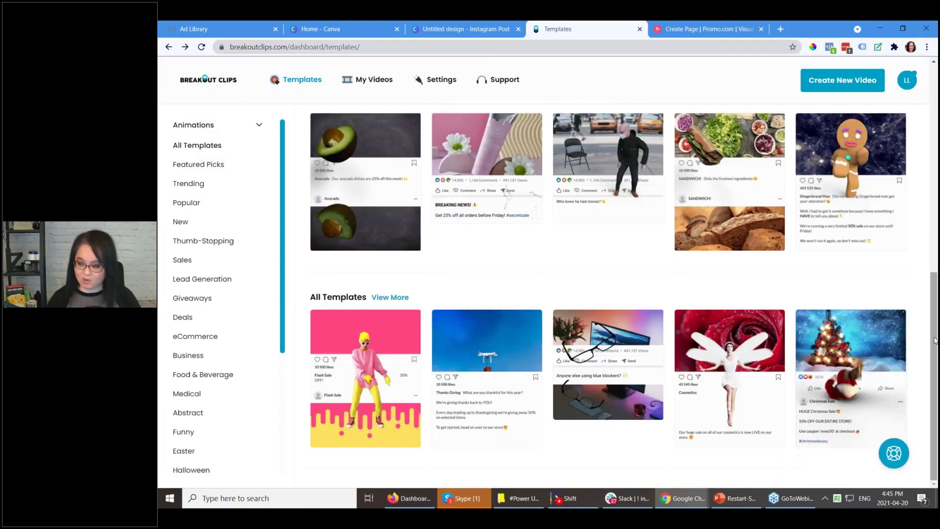
left_click_drag(937, 327, 936, 201)
Filter the templates to the Thumb-Stopping category and examine the animated previews for attention-grabbing ad ideas
left_click(209, 244)
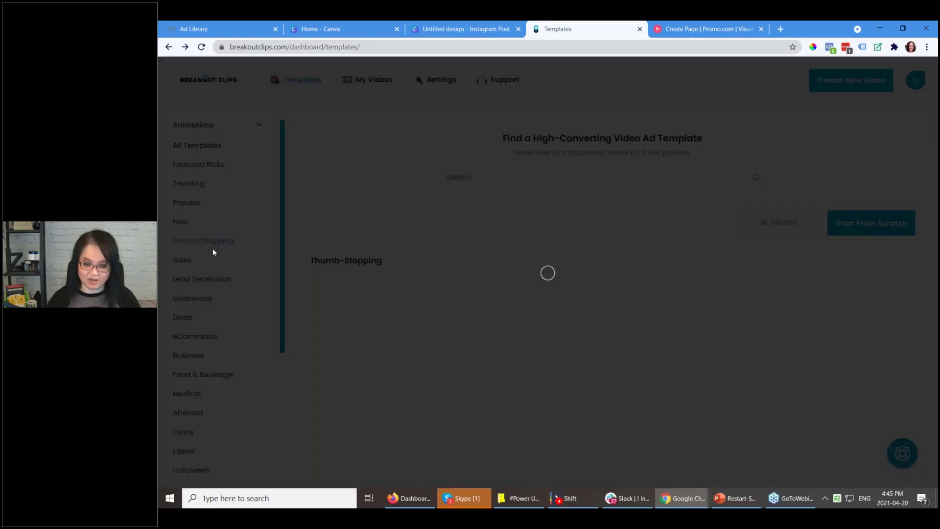
scroll(325, 244, "down", 10)
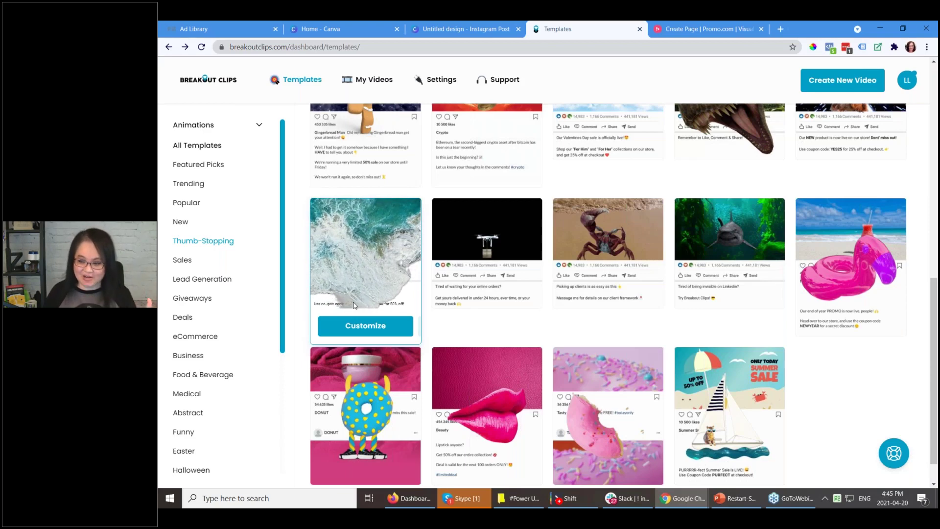
mouse_move(738, 256)
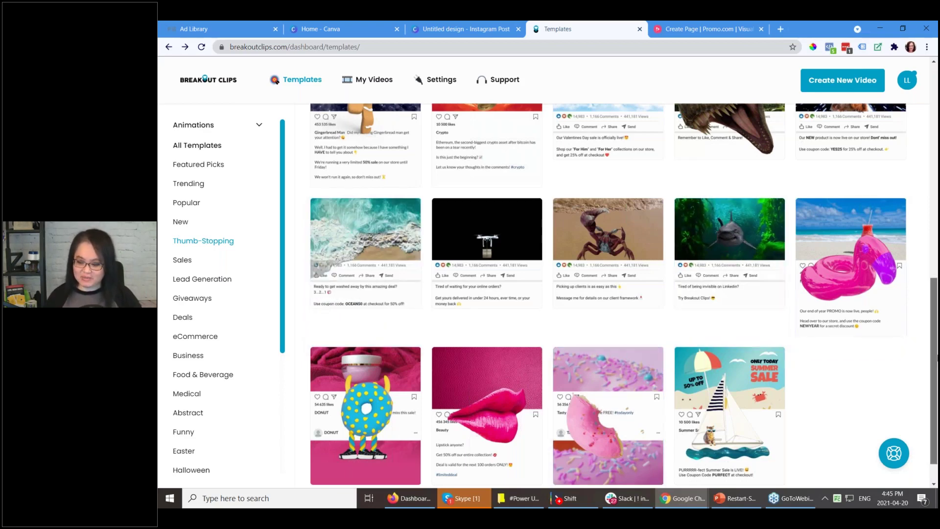
mouse_move(936, 351)
left_mouse_down()
mouse_move(938, 239)
mouse_move(936, 364)
left_mouse_up()
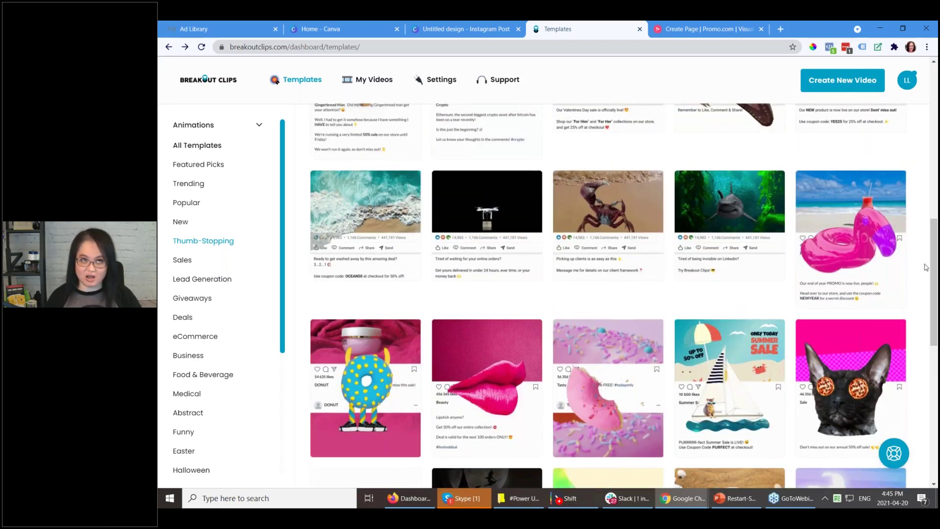
mouse_move(892, 266)
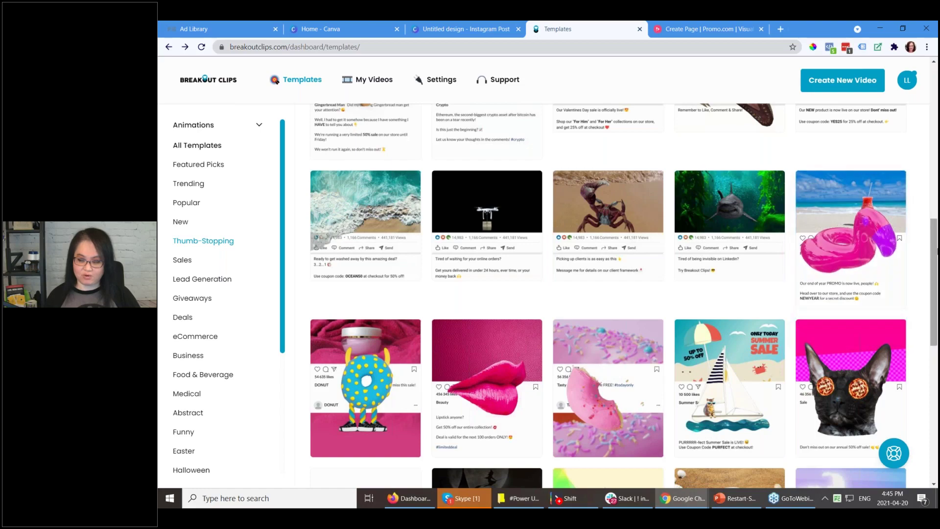
left_click_drag(937, 253, 936, 230)
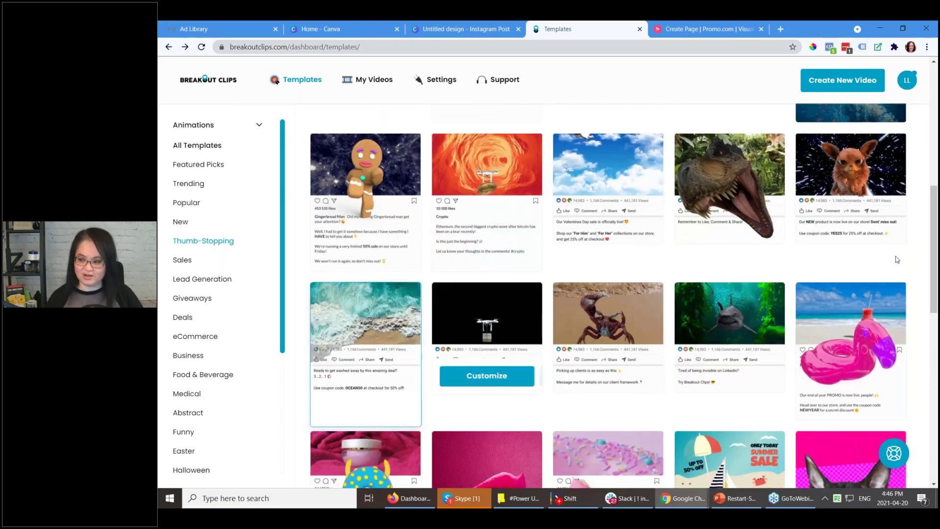
left_click_drag(937, 249, 923, 160)
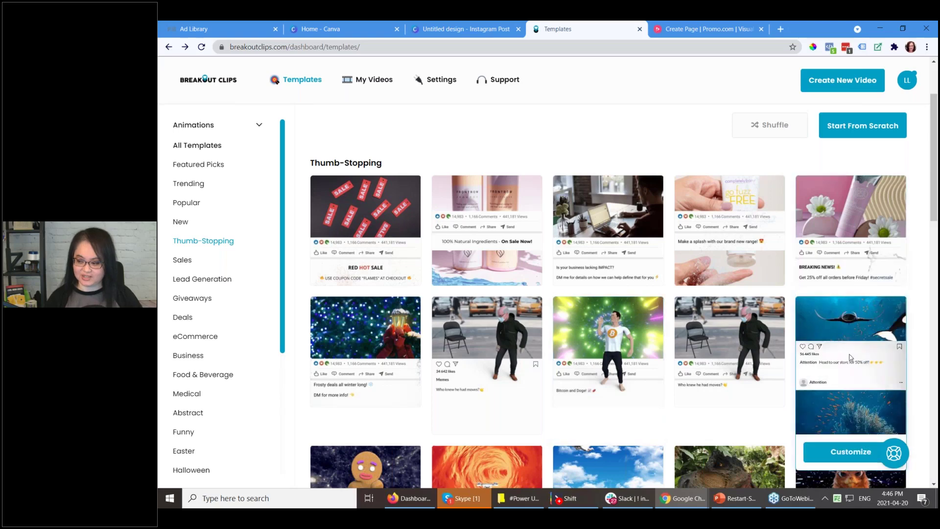
left_click_drag(936, 155, 937, 171)
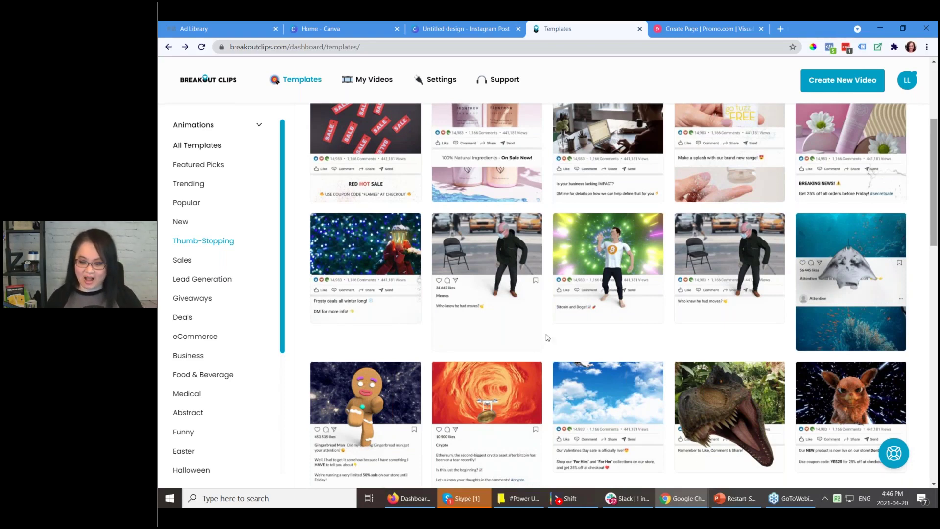
mouse_move(936, 187)
left_mouse_down()
mouse_move(937, 164)
mouse_move(937, 189)
left_mouse_up()
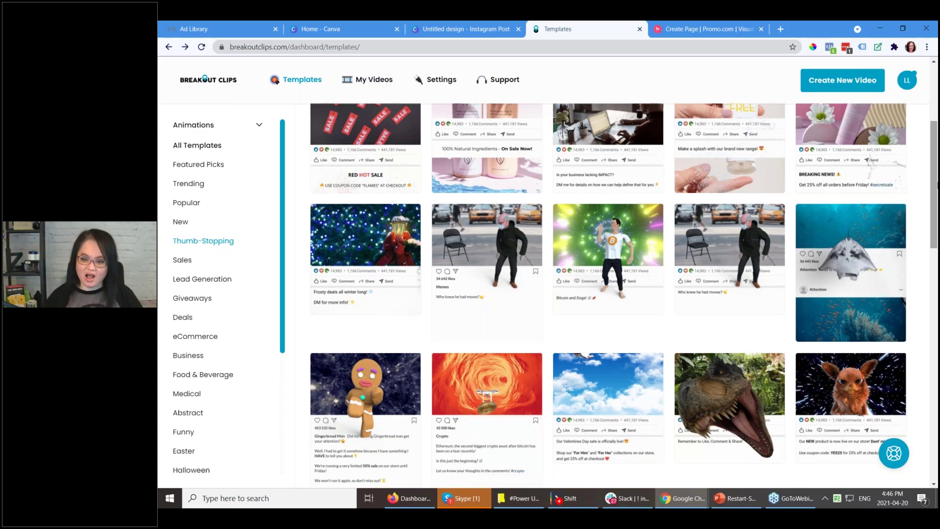
scroll(489, 259, "up", 2)
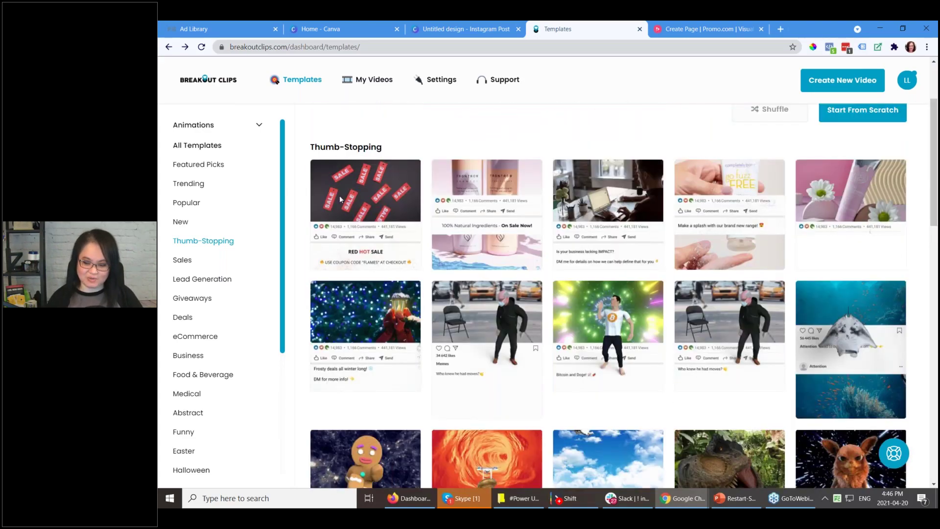
mouse_move(361, 271)
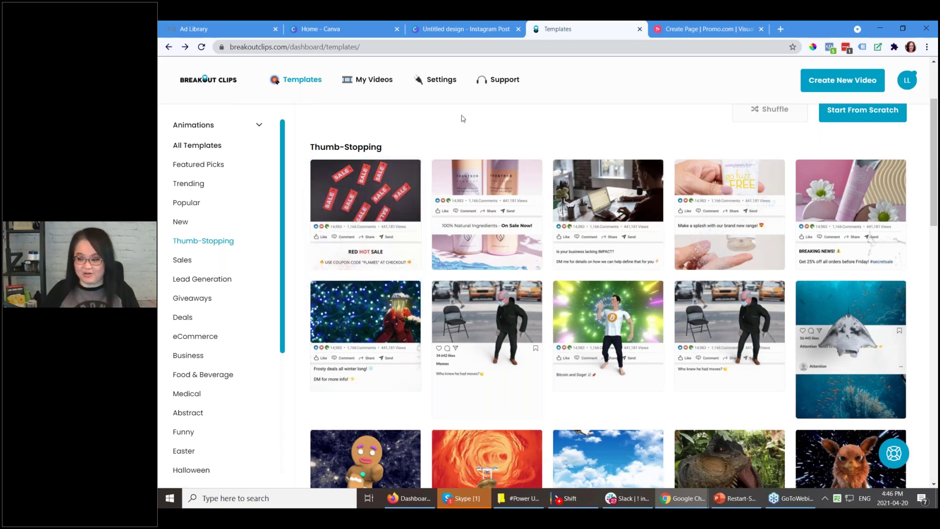
mouse_move(599, 259)
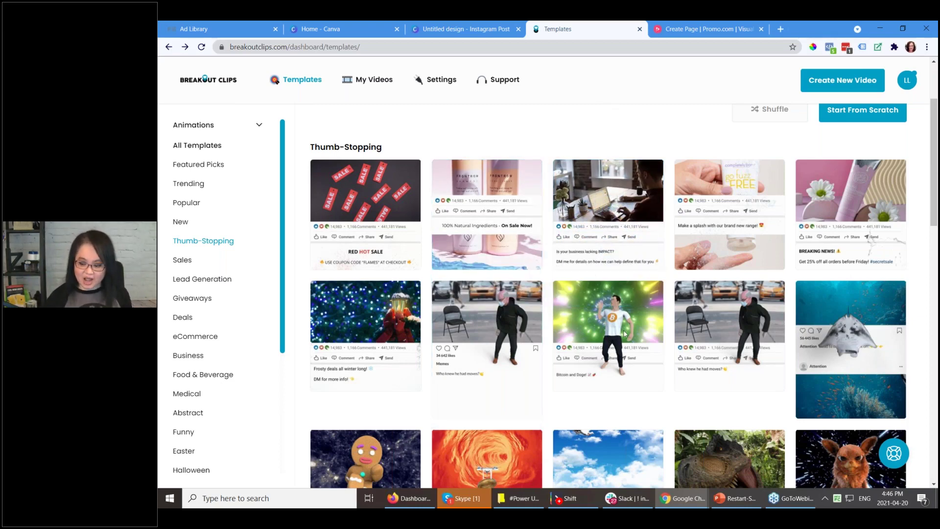
Switch to PowerPoint and present from the current Short Cuts! slide on to the Package For Your New Restaurant Client slide
left_click(735, 498)
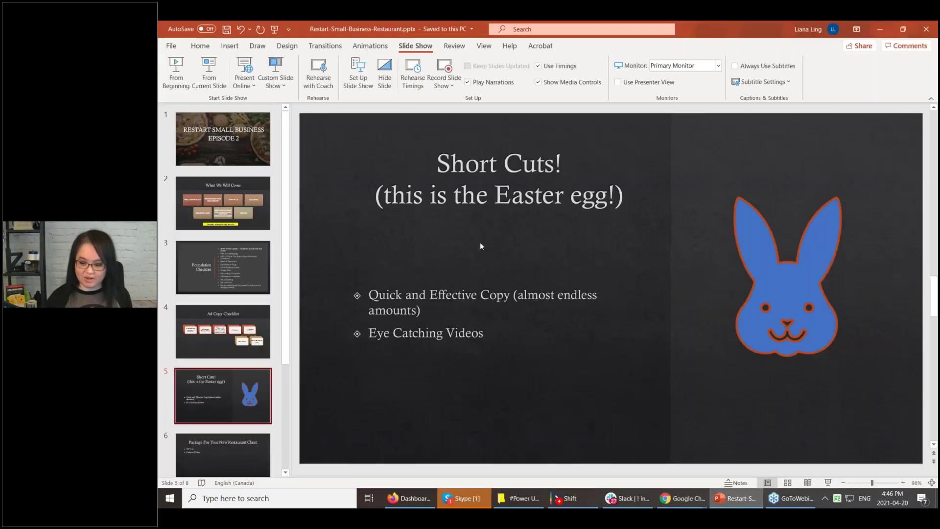
left_click(216, 84)
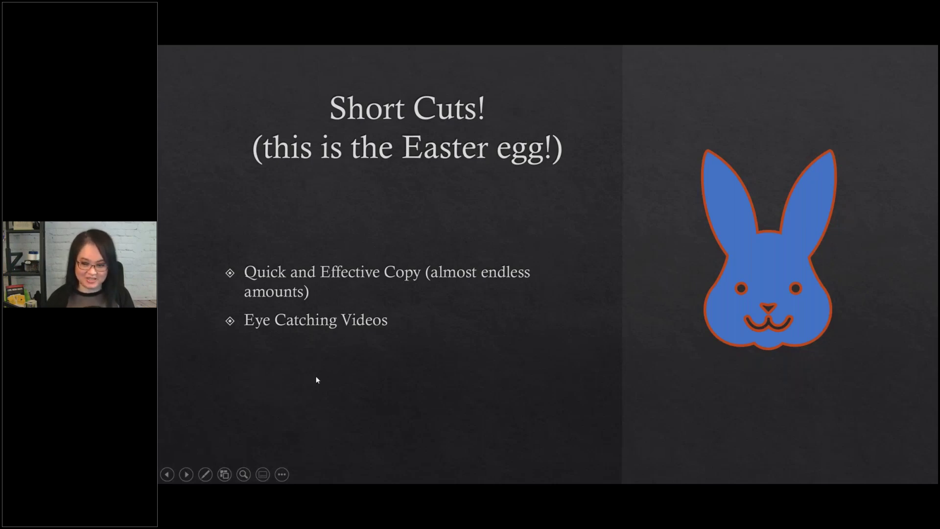
left_click(325, 398)
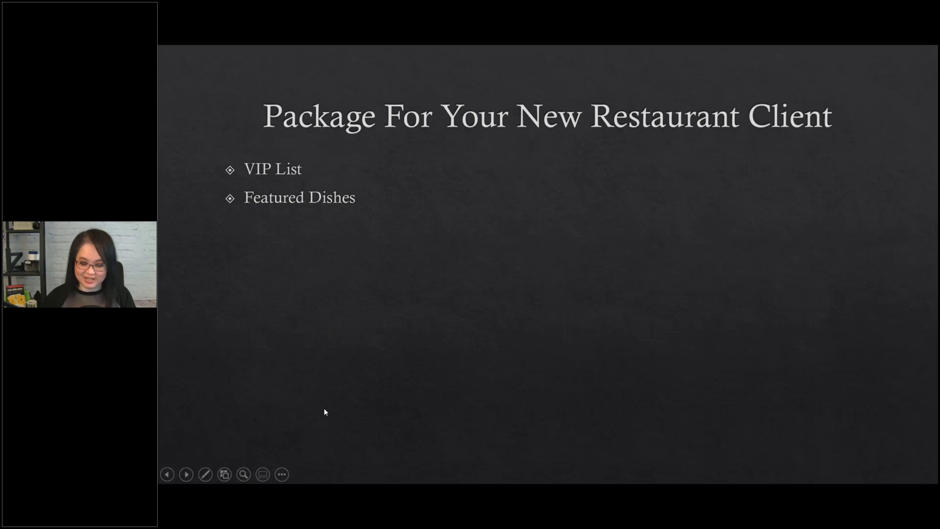